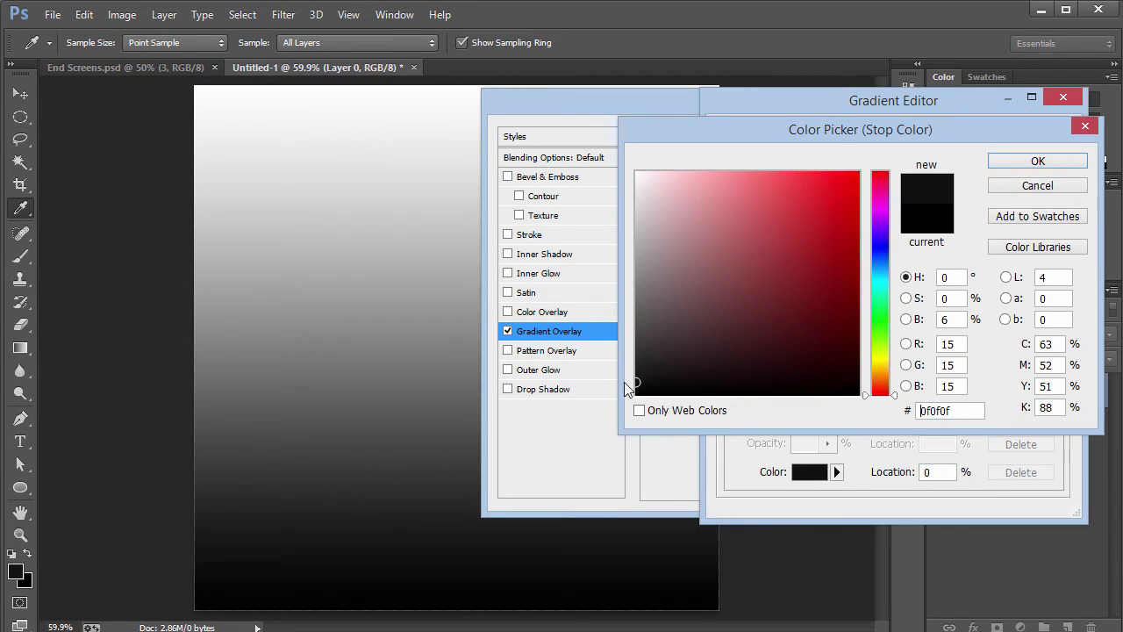
Set the background gradient stops to near-black 0f0f0f and dark grey 4c4c4c and apply the overlay.
{"action": "left_click", "coordinate": [1037, 174]}
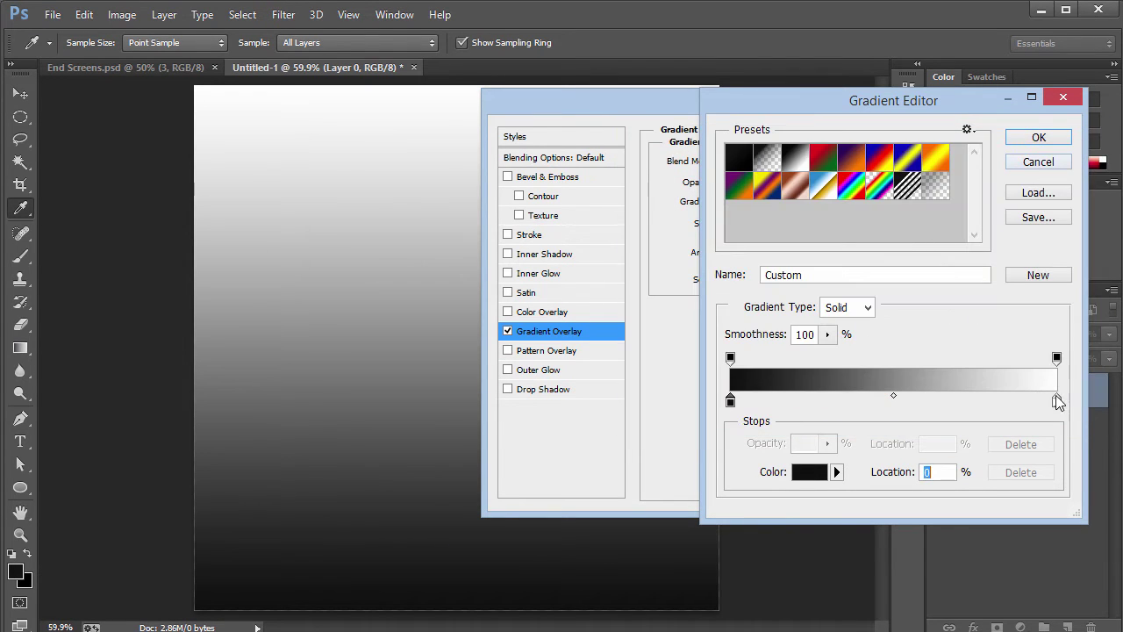
{"action": "left_click", "coordinate": [1057, 397]}
{"action": "left_click", "coordinate": [1058, 397]}
{"action": "mouse_move", "coordinate": [761, 266]}
{"action": "left_mouse_down"}
{"action": "mouse_move", "coordinate": [614, 250]}
{"action": "mouse_move", "coordinate": [622, 326]}
{"action": "left_mouse_up"}
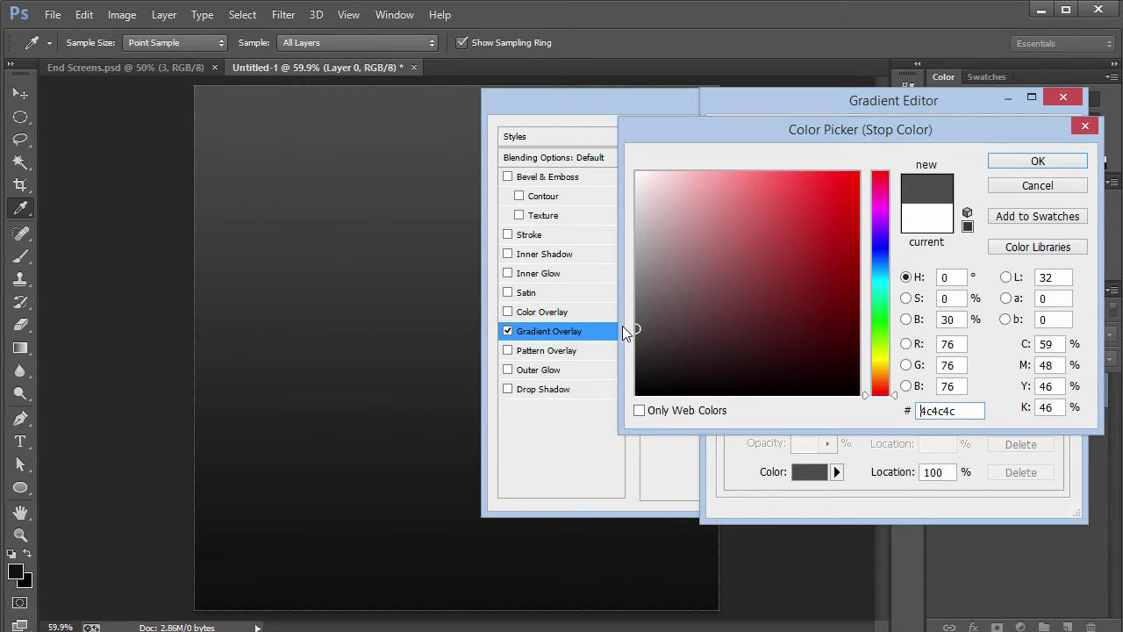
{"action": "left_click", "coordinate": [1027, 163]}
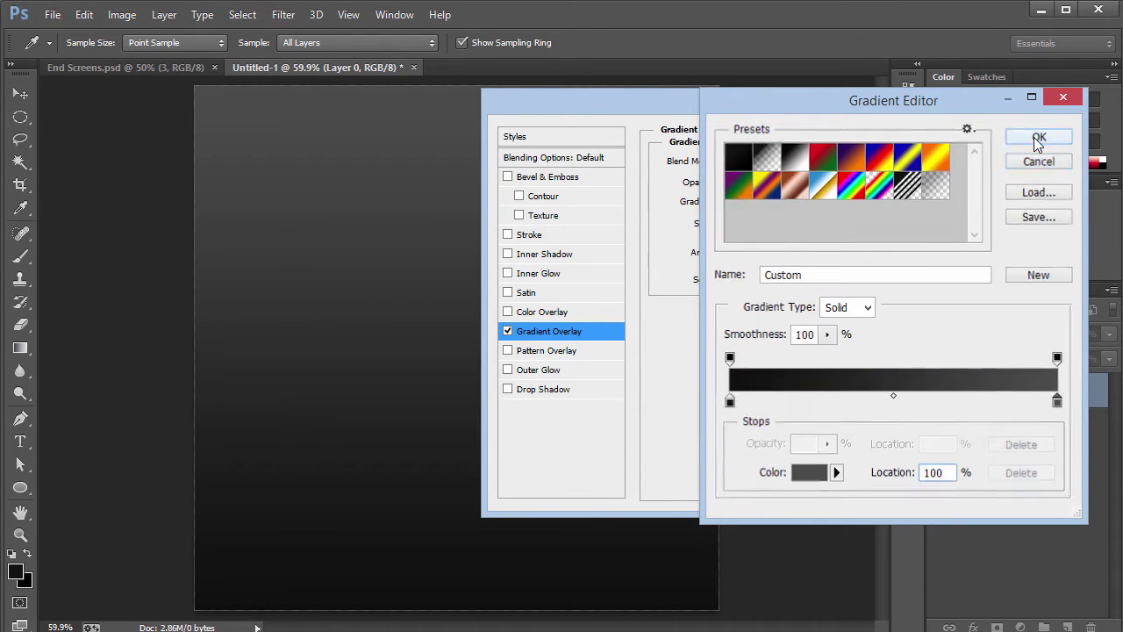
{"action": "left_click", "coordinate": [1035, 140]}
{"action": "left_click", "coordinate": [991, 135]}
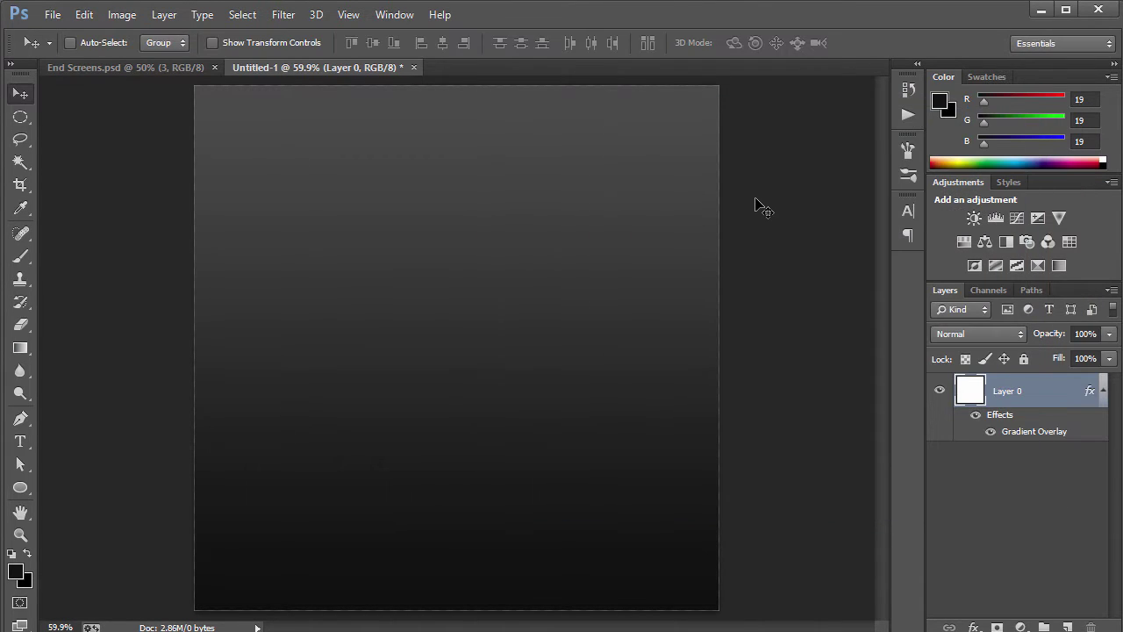
Draw a large circular selection on a new layer and fill it with black.
{"action": "key", "text": "ctrl+plus"}
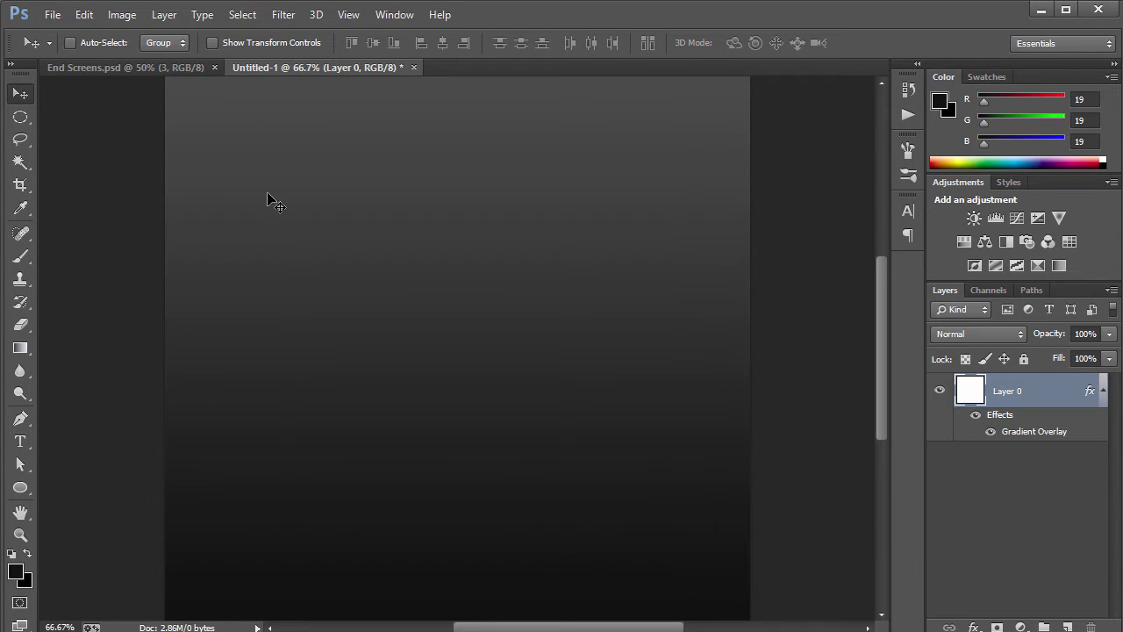
{"action": "left_click", "coordinate": [21, 120]}
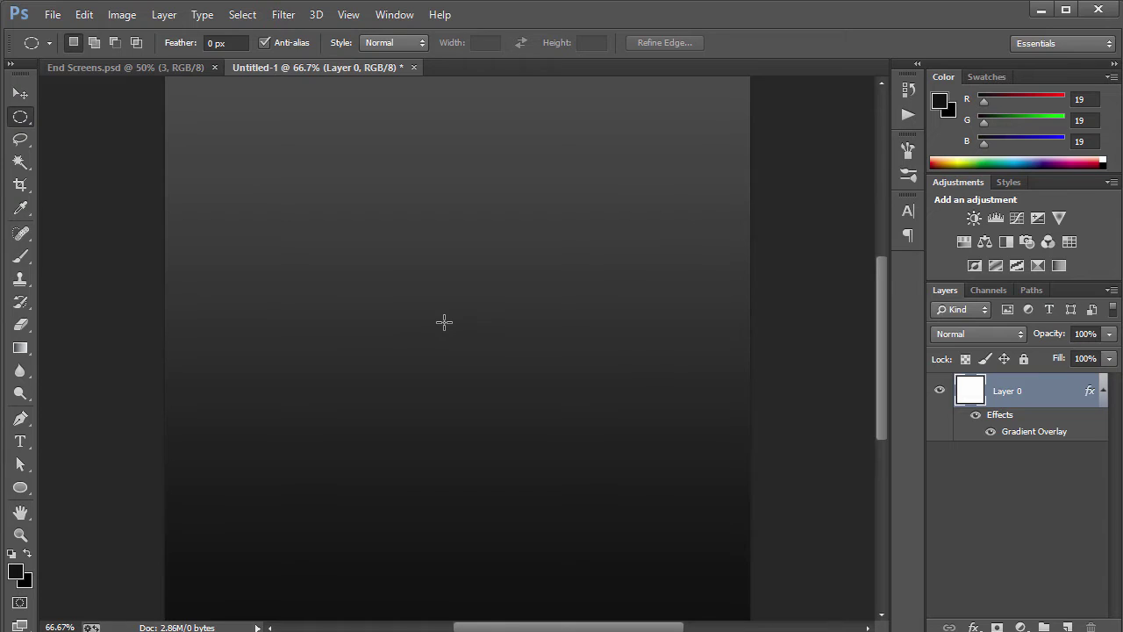
{"action": "left_click", "coordinate": [1102, 391]}
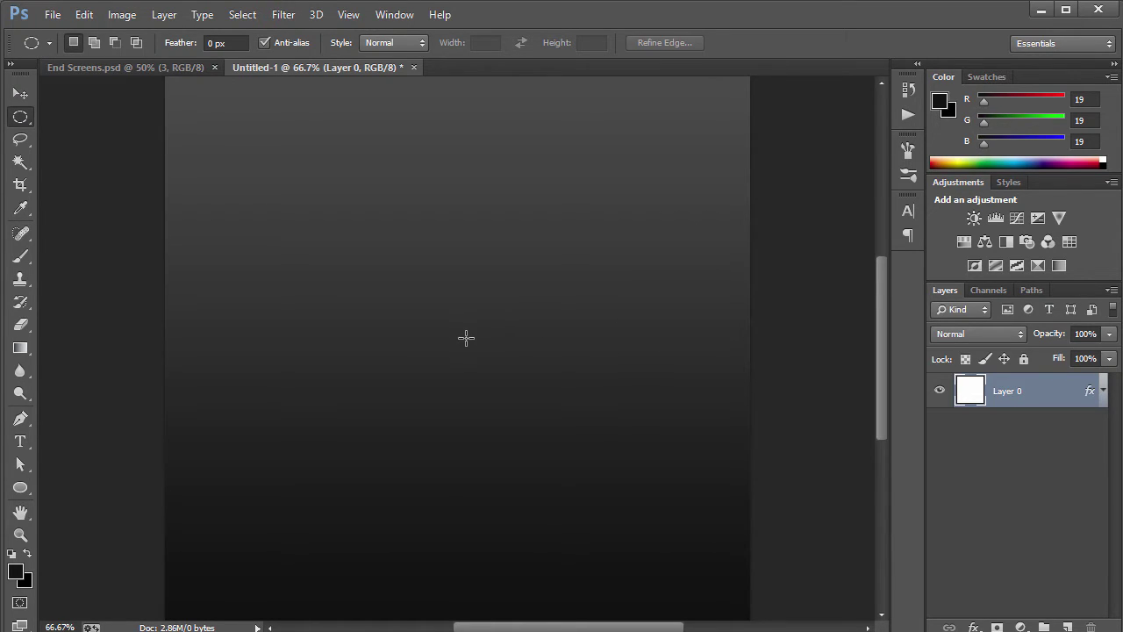
{"action": "left_click", "coordinate": [1068, 626]}
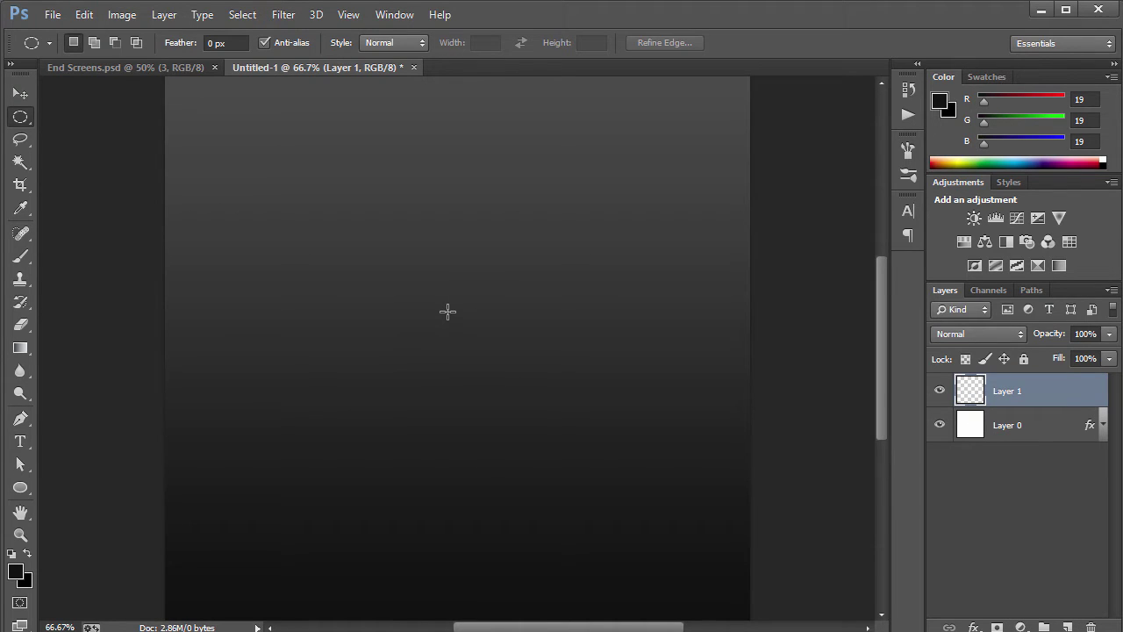
{"action": "left_click_drag", "start_coordinate": [447, 311], "coordinate": [750, 532]}
{"action": "left_click", "coordinate": [749, 532]}
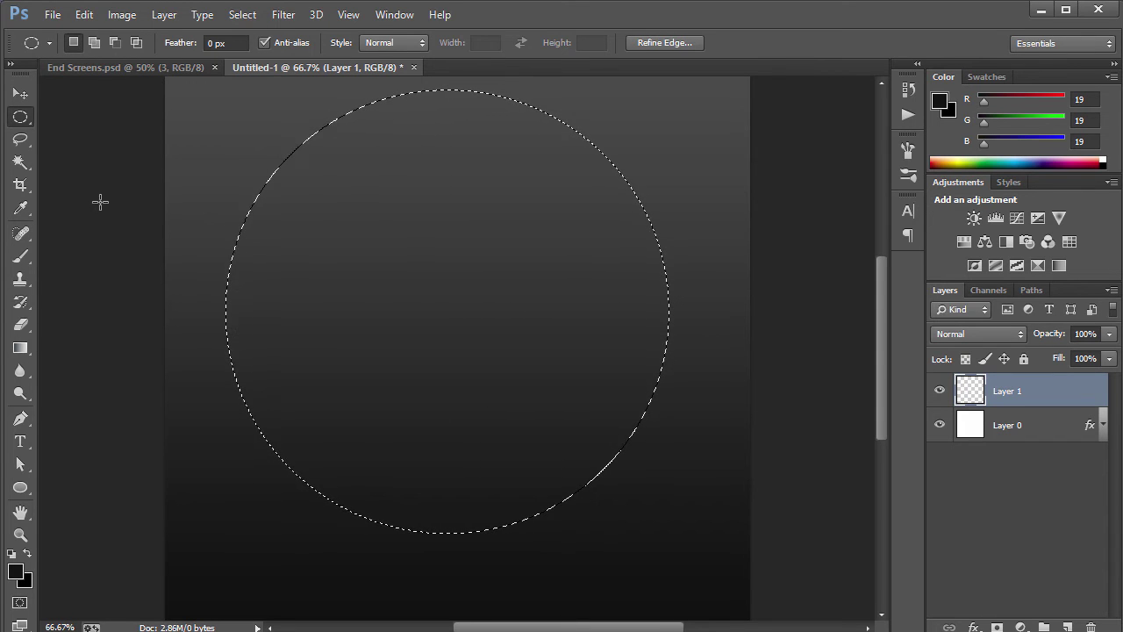
{"action": "key", "text": "alt+BackSpace"}
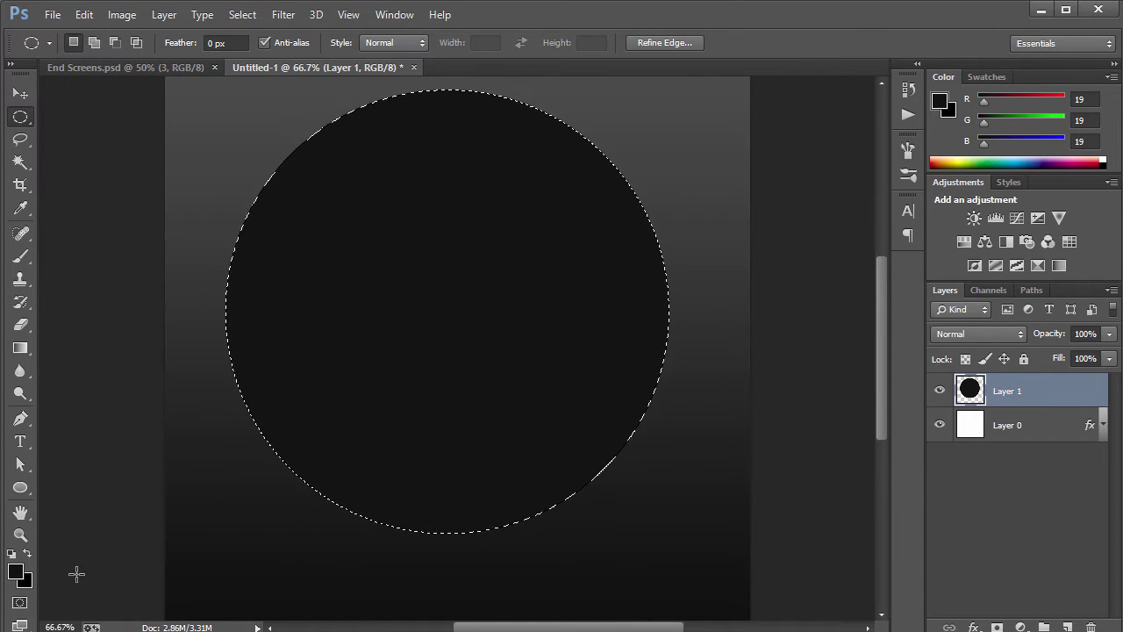
{"action": "key", "text": "ctrl+BackSpace"}
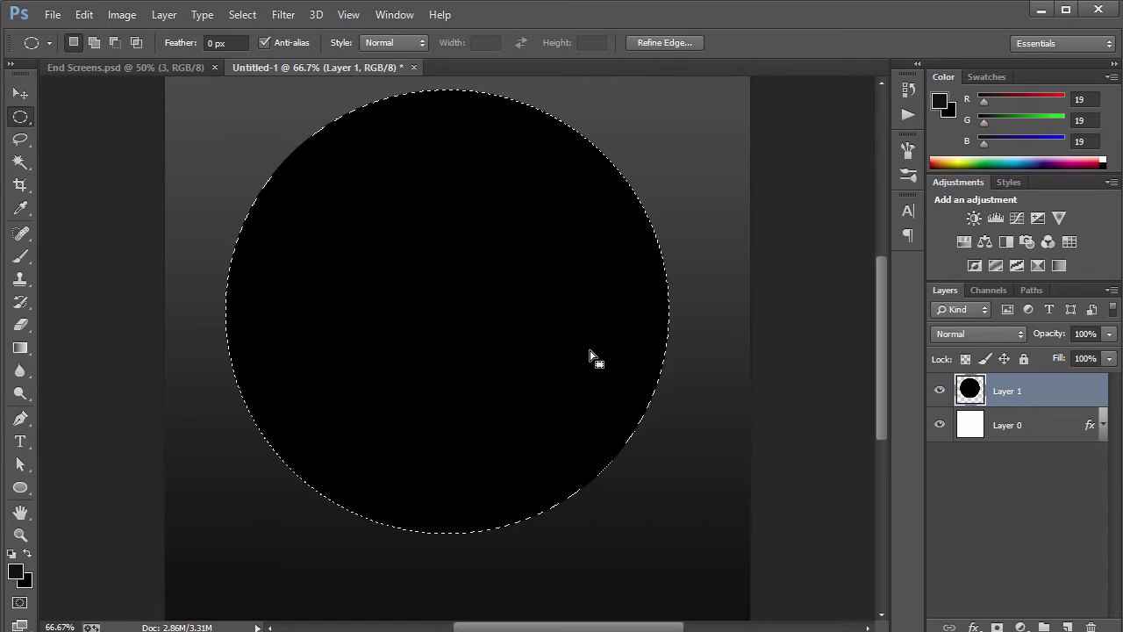
{"action": "key", "text": "ctrl+d"}
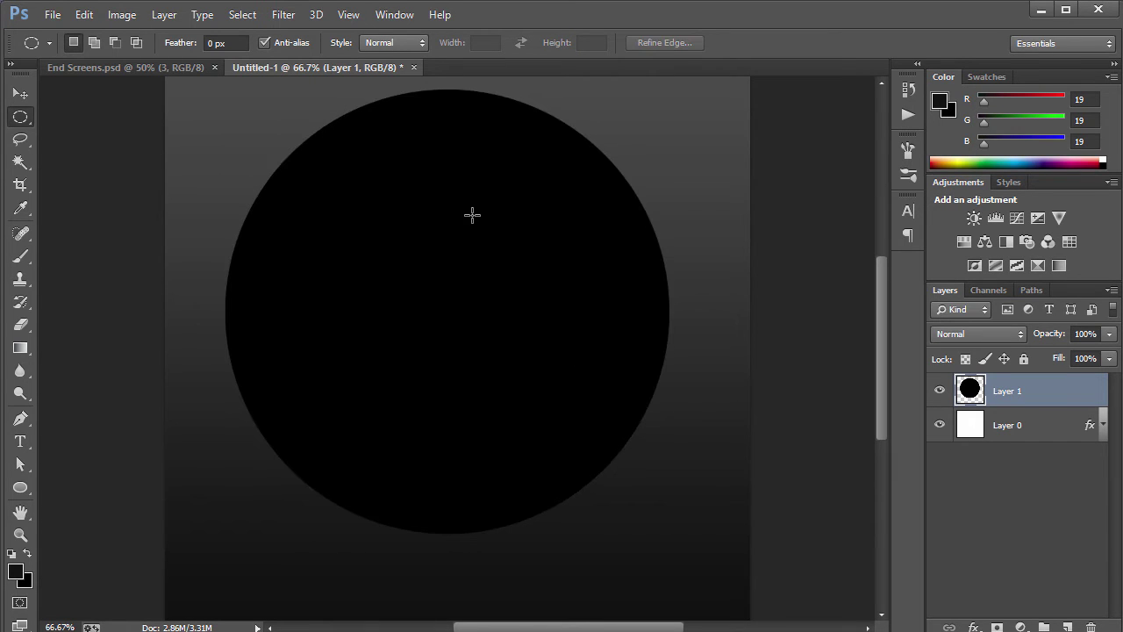
Centre the black circle horizontally and vertically on the canvas.
{"action": "scroll", "coordinate": [389, 115], "scroll_direction": "down", "scroll_amount": 1}
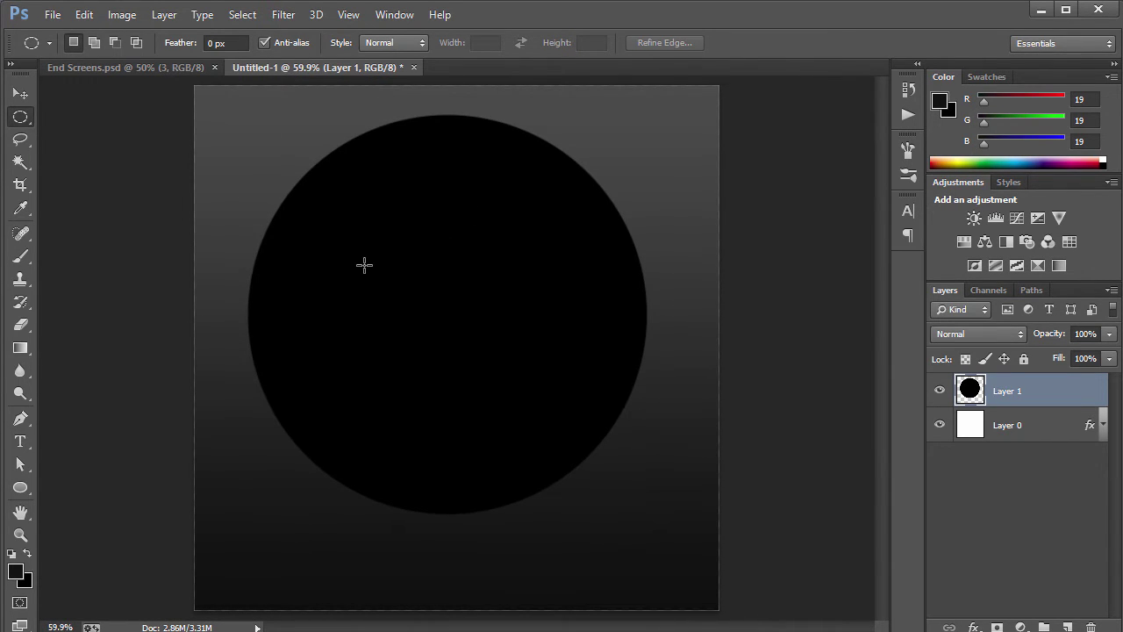
{"action": "key", "text": "ctrl+a"}
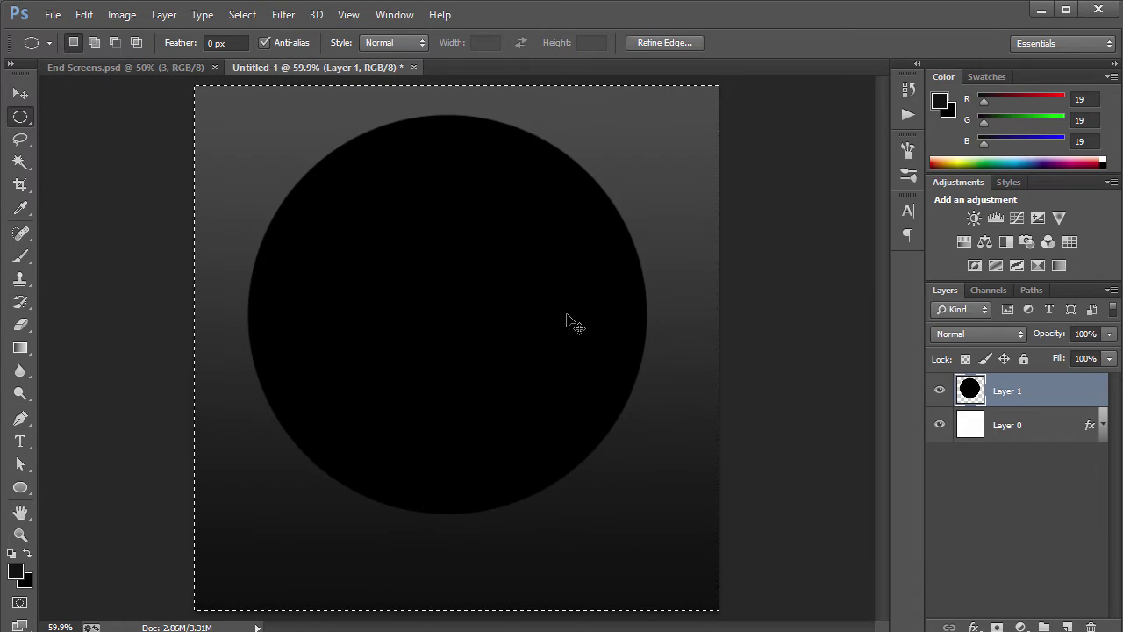
{"action": "left_click", "coordinate": [19, 96]}
{"action": "left_click", "coordinate": [442, 42]}
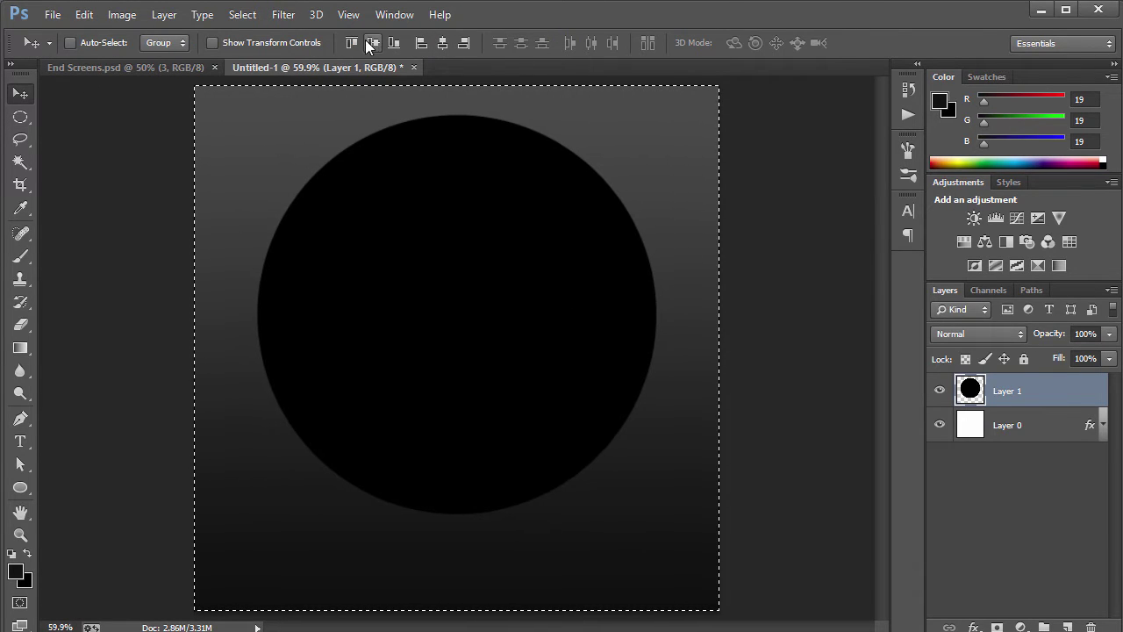
{"action": "left_click", "coordinate": [373, 42]}
{"action": "key", "text": "ctrl+d"}
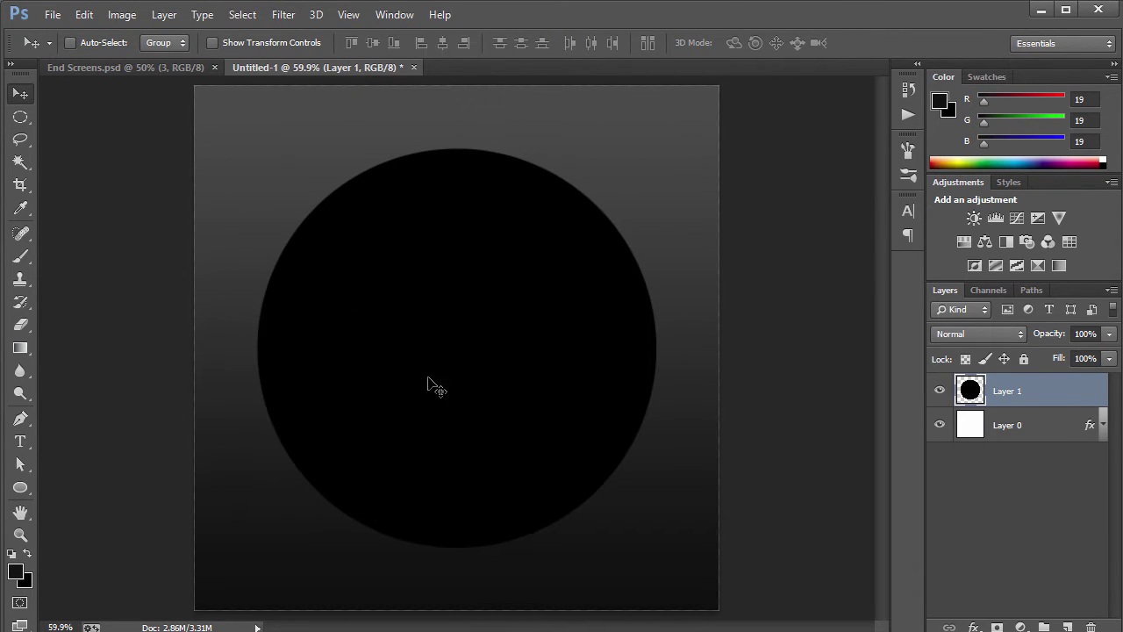
Apply a bright cyan #00c6ff Color Overlay to the Layer 1 circle.
{"action": "double_click", "coordinate": [1040, 389]}
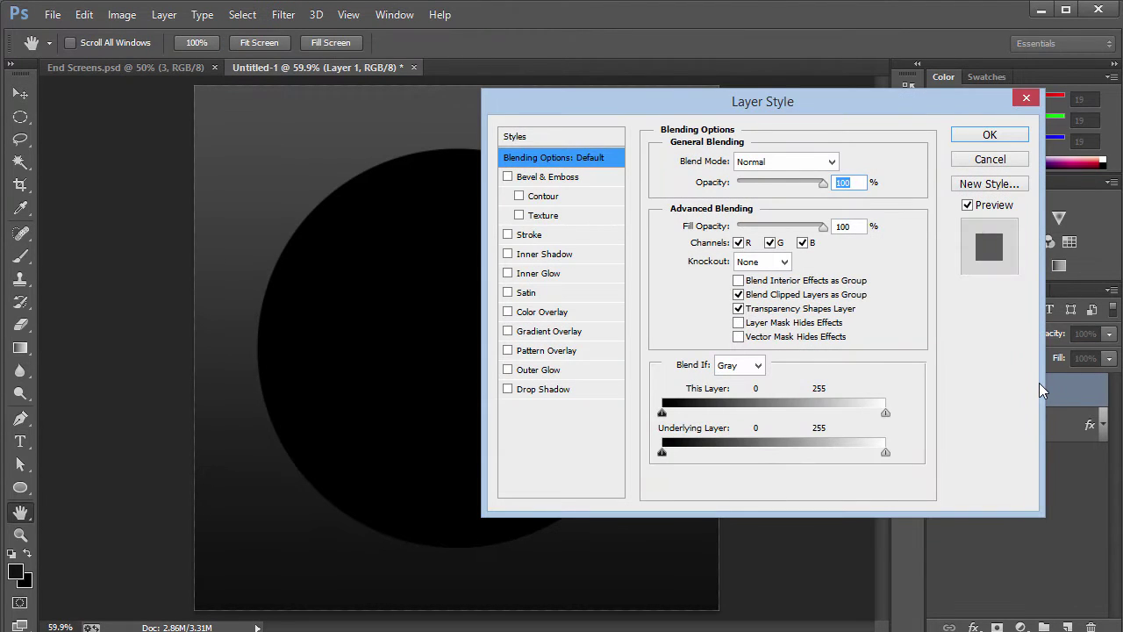
{"action": "left_click", "coordinate": [543, 313]}
{"action": "left_click", "coordinate": [844, 162]}
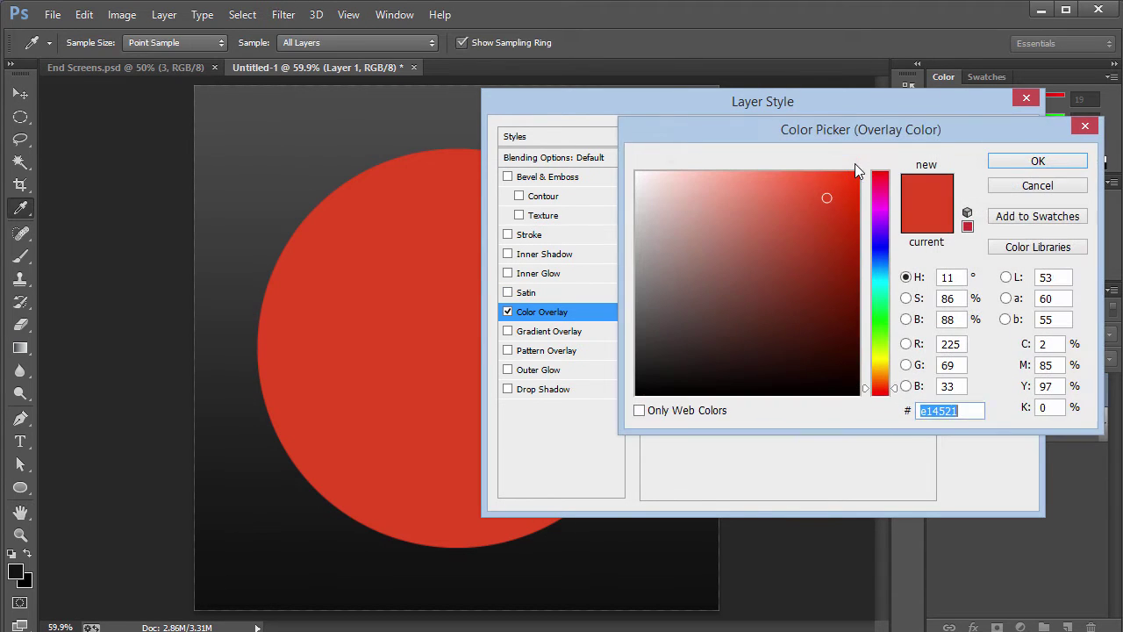
{"action": "left_click", "coordinate": [885, 283]}
{"action": "left_click_drag", "start_coordinate": [886, 289], "coordinate": [886, 284]}
{"action": "left_click_drag", "start_coordinate": [847, 183], "coordinate": [964, 107]}
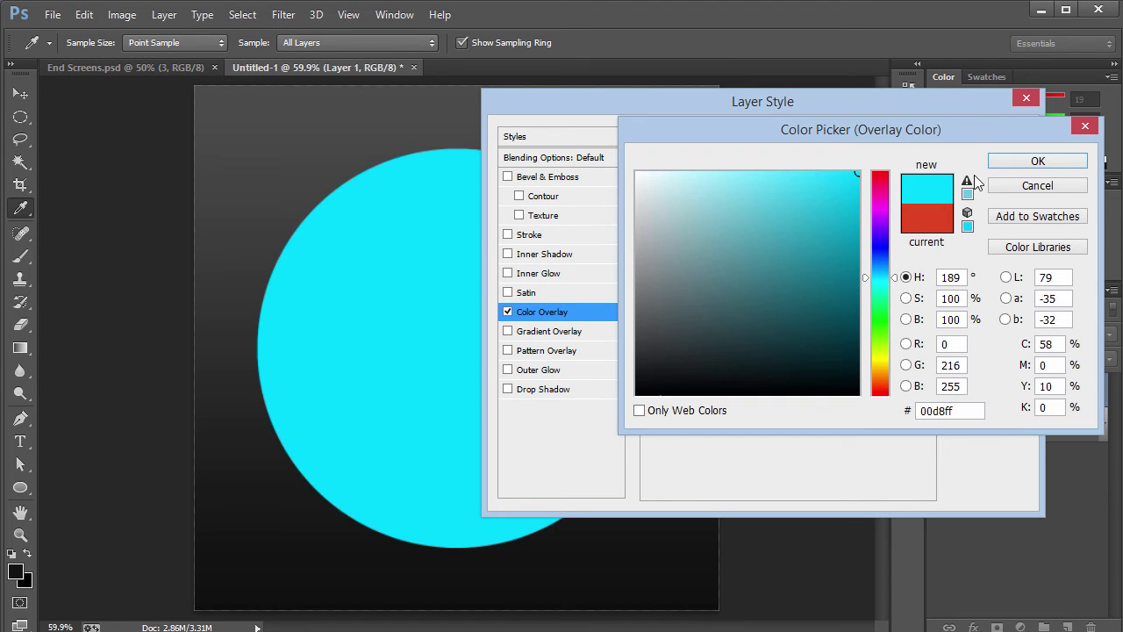
{"action": "left_click", "coordinate": [895, 279]}
{"action": "left_click_drag", "start_coordinate": [895, 279], "coordinate": [895, 275]}
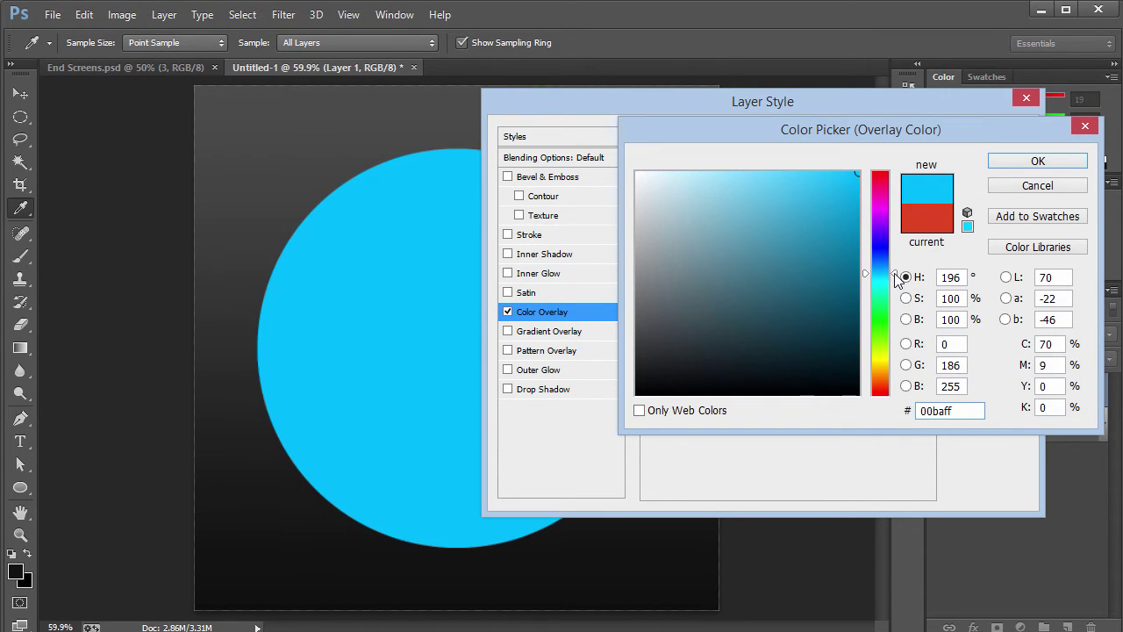
{"action": "left_click_drag", "start_coordinate": [895, 274], "coordinate": [895, 276]}
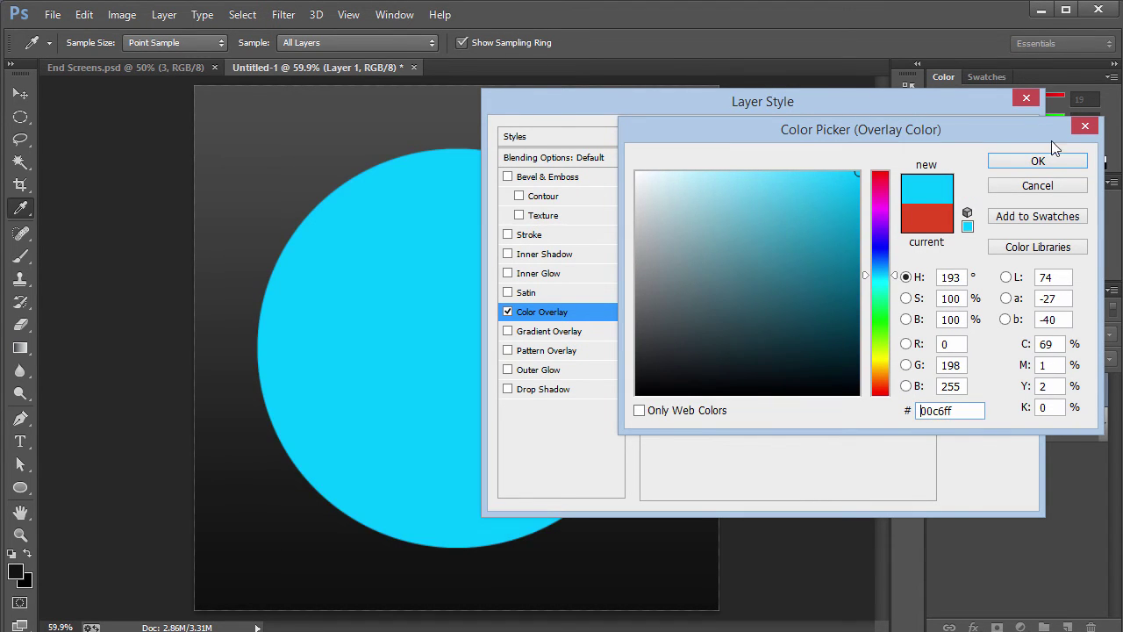
{"action": "left_click", "coordinate": [1043, 160]}
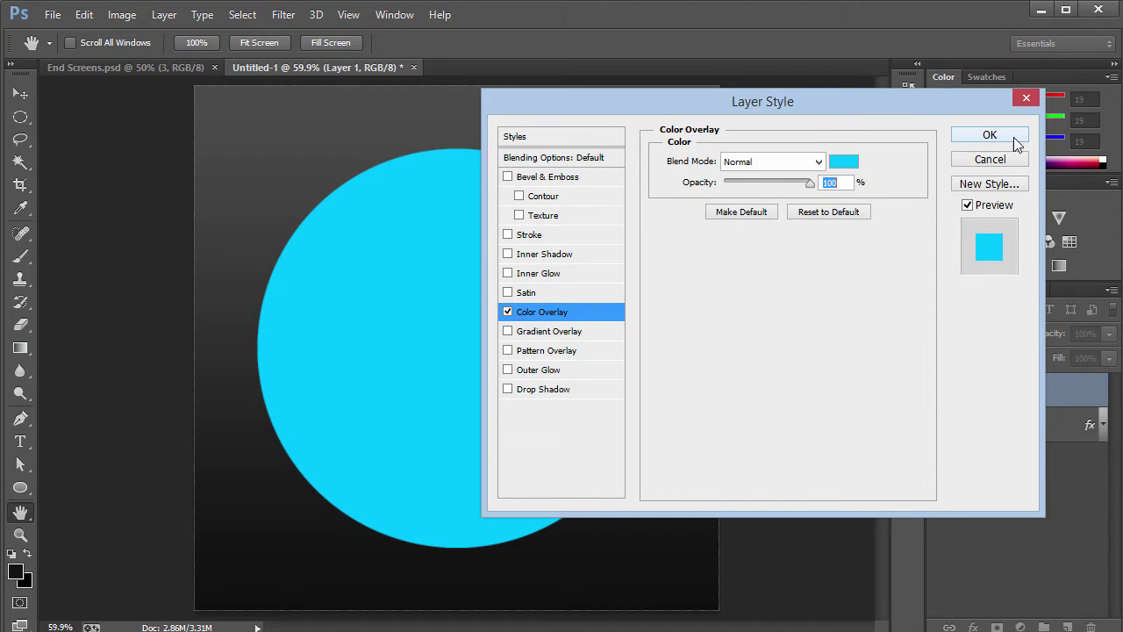
{"action": "left_click", "coordinate": [990, 136]}
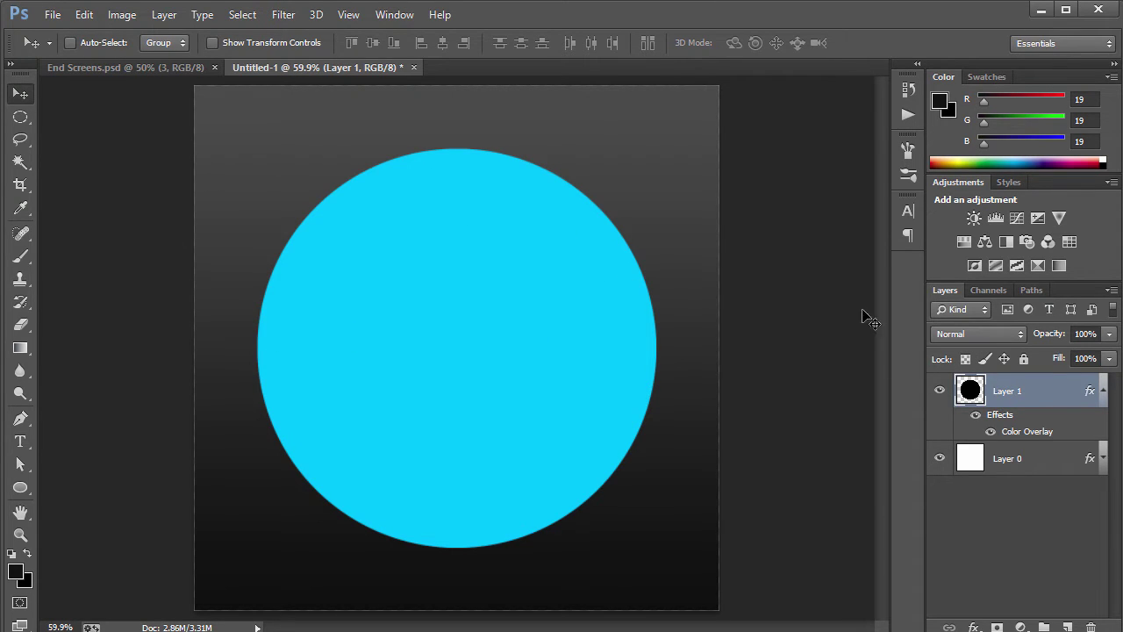
Replace the circle's colour overlay with a Gradient Overlay whose left stop is blue.
{"action": "double_click", "coordinate": [1037, 392]}
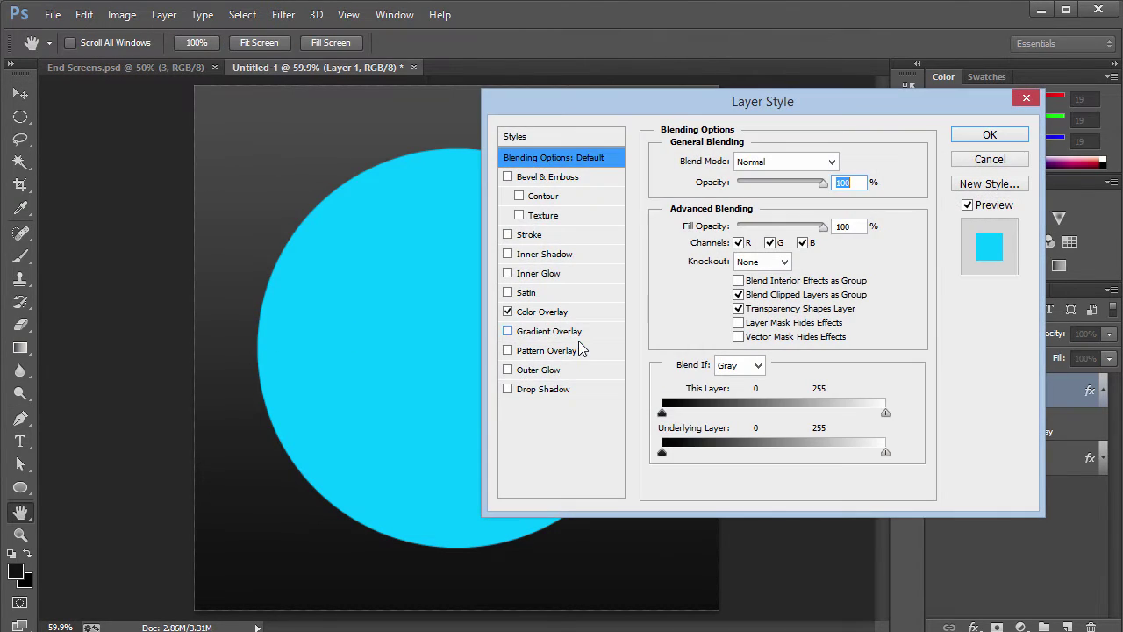
{"action": "left_click", "coordinate": [507, 312]}
{"action": "left_click", "coordinate": [507, 331]}
{"action": "left_click", "coordinate": [537, 338]}
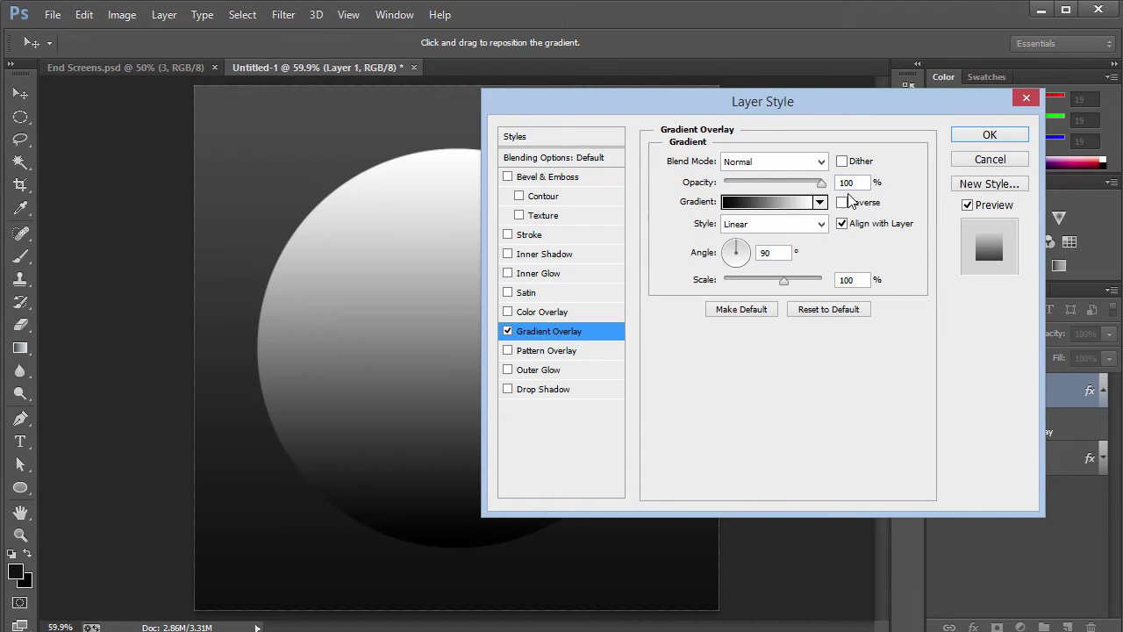
{"action": "left_click", "coordinate": [774, 202]}
{"action": "double_click", "coordinate": [731, 402]}
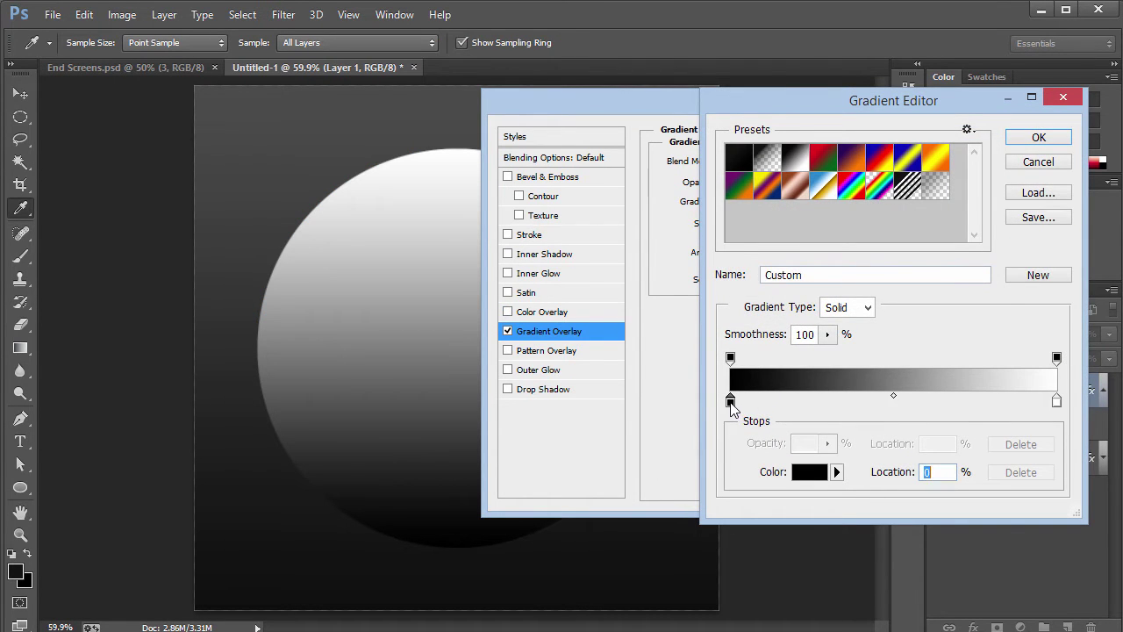
{"action": "left_click_drag", "start_coordinate": [874, 289], "coordinate": [877, 171]}
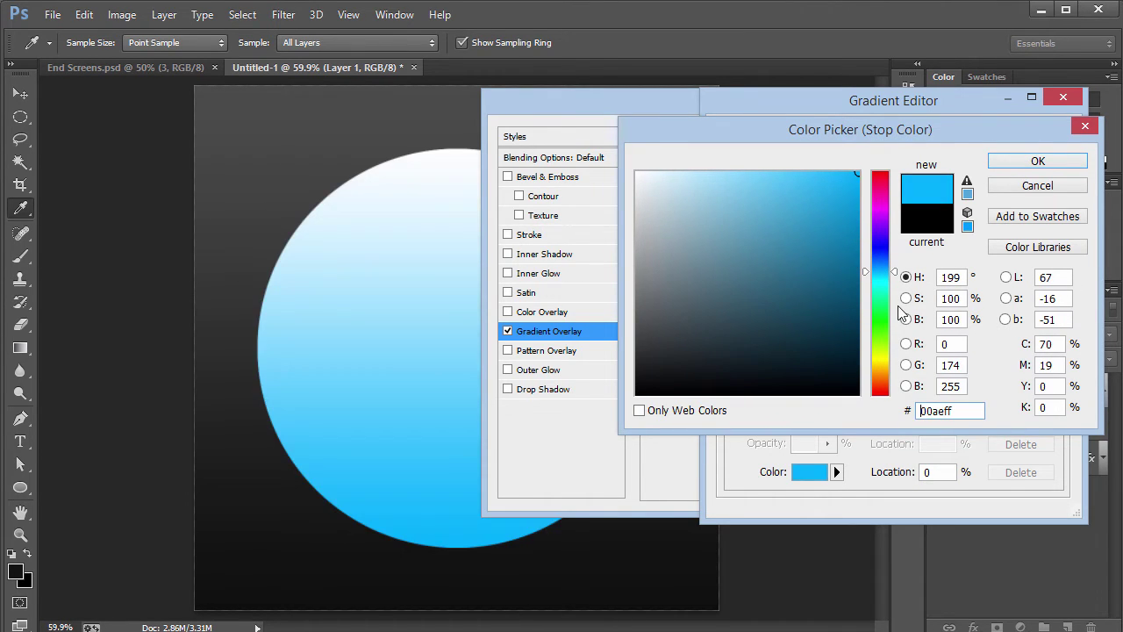
{"action": "left_click_drag", "start_coordinate": [896, 271], "coordinate": [894, 262]}
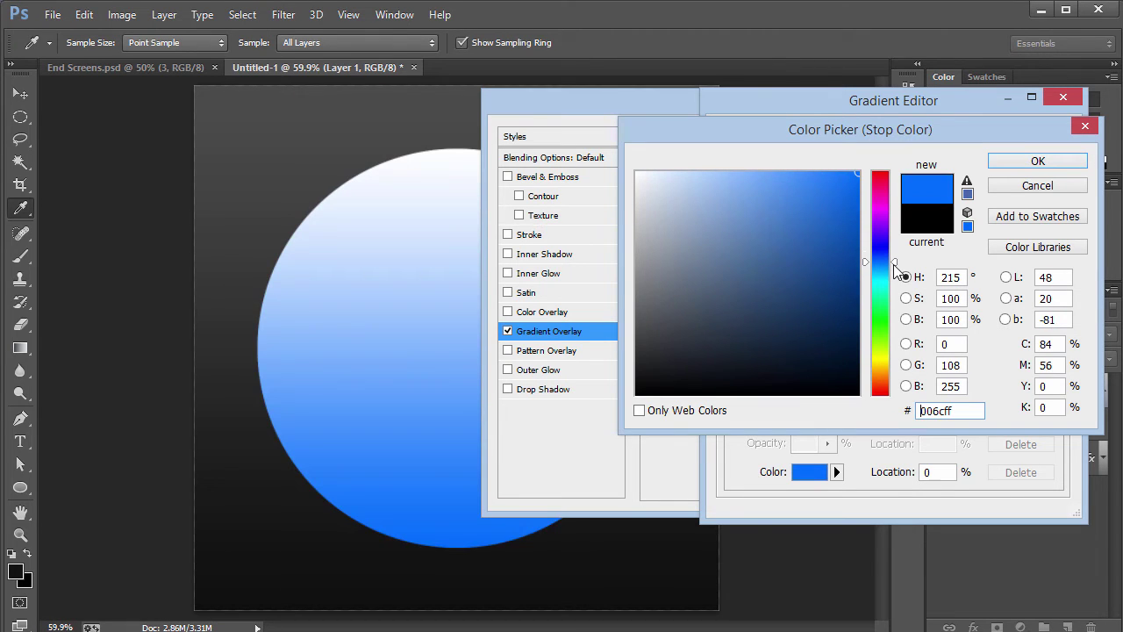
{"action": "left_click", "coordinate": [1038, 161]}
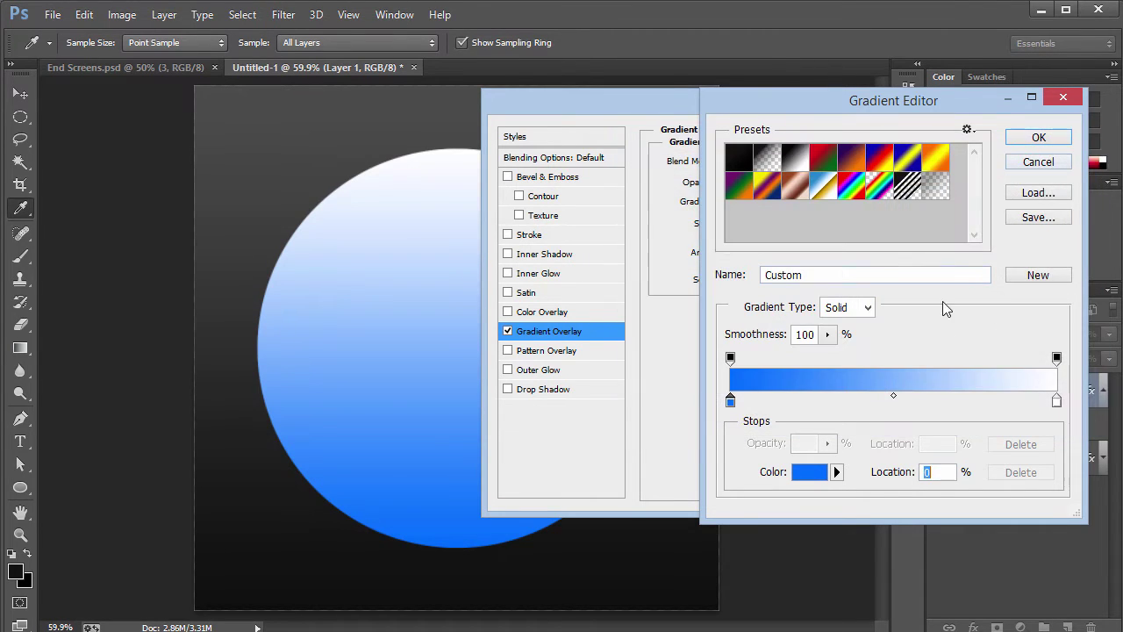
Set the right gradient stop to cyan 00d8ff and apply the gradient overlay.
{"action": "double_click", "coordinate": [1056, 399]}
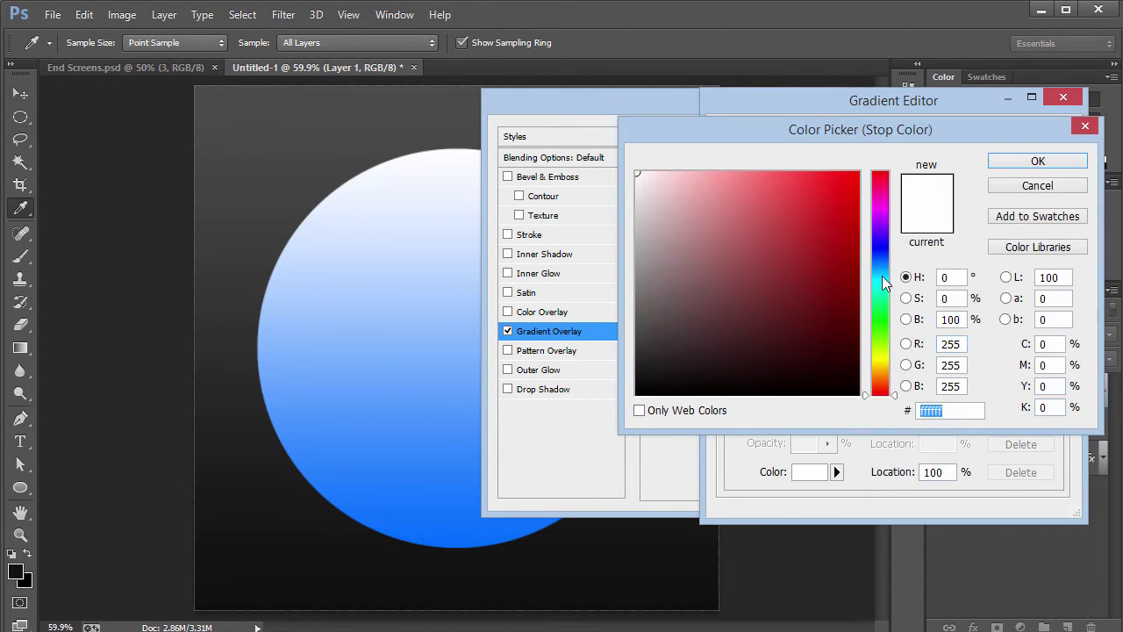
{"action": "mouse_move", "coordinate": [882, 276]}
{"action": "left_mouse_down"}
{"action": "mouse_move", "coordinate": [880, 257]}
{"action": "mouse_move", "coordinate": [880, 275]}
{"action": "left_mouse_up"}
{"action": "left_click", "coordinate": [857, 173]}
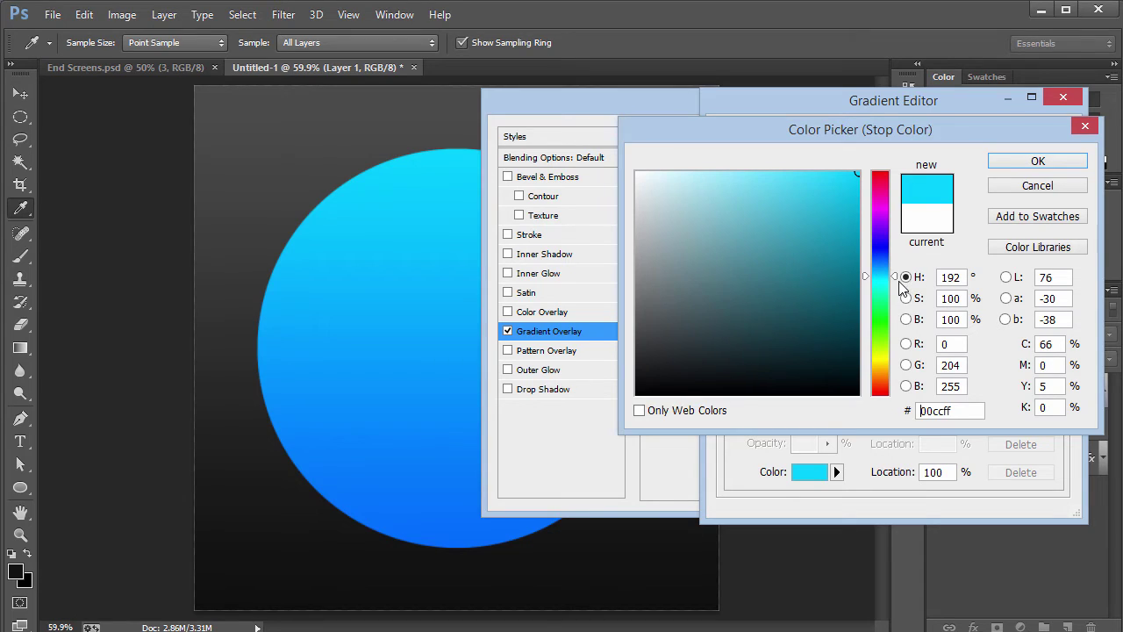
{"action": "left_click_drag", "start_coordinate": [897, 277], "coordinate": [896, 280]}
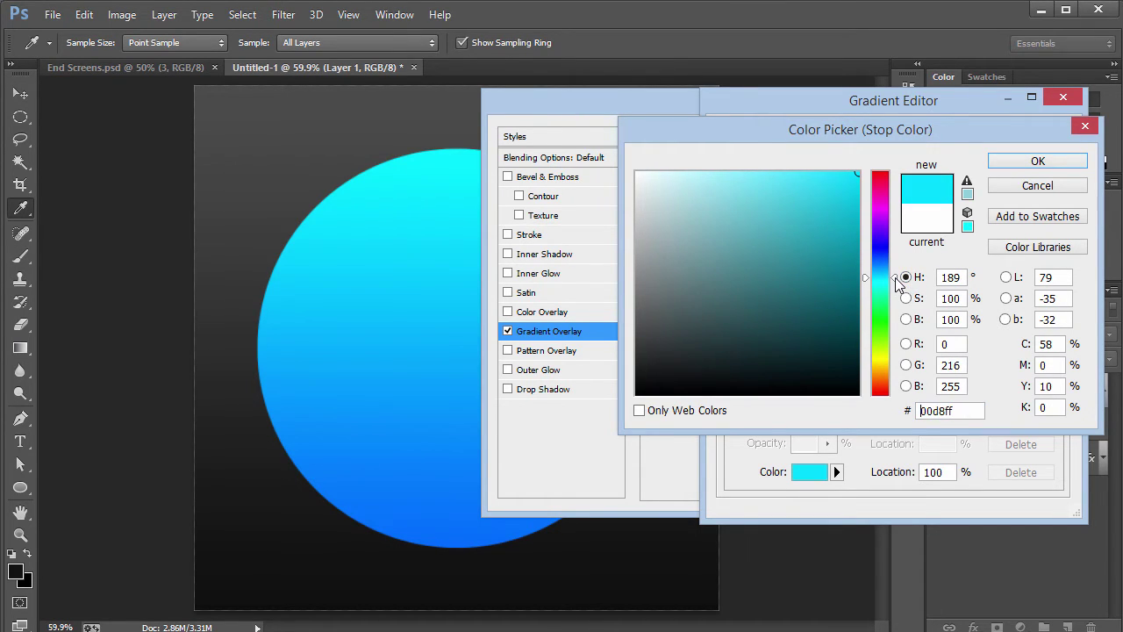
{"action": "left_click", "coordinate": [1038, 162]}
{"action": "left_click", "coordinate": [1037, 138]}
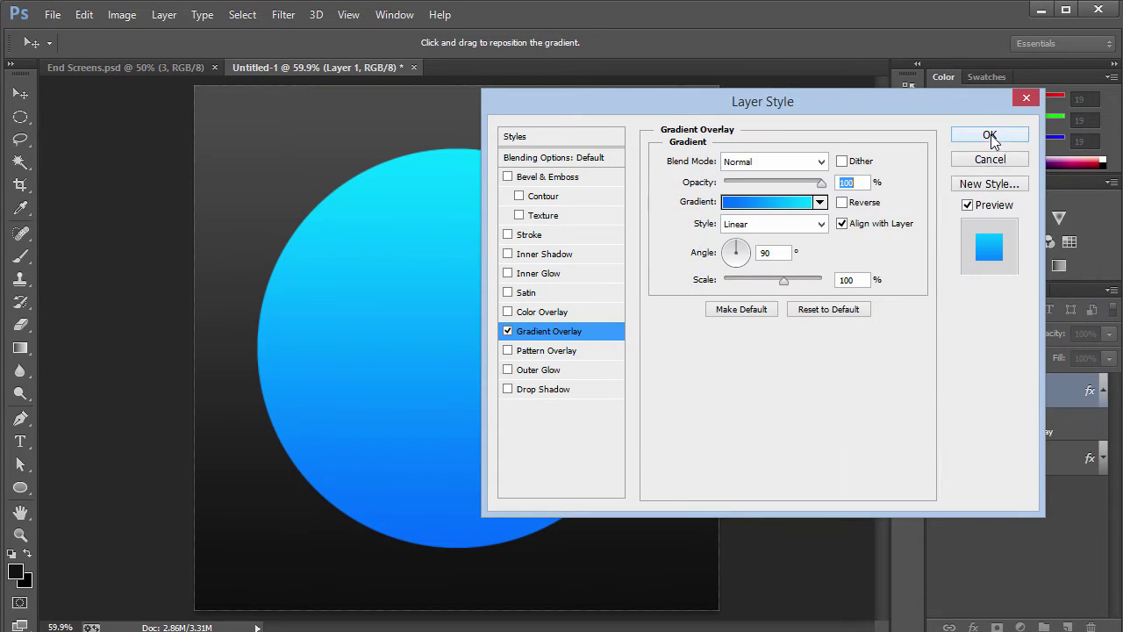
{"action": "left_click", "coordinate": [989, 137]}
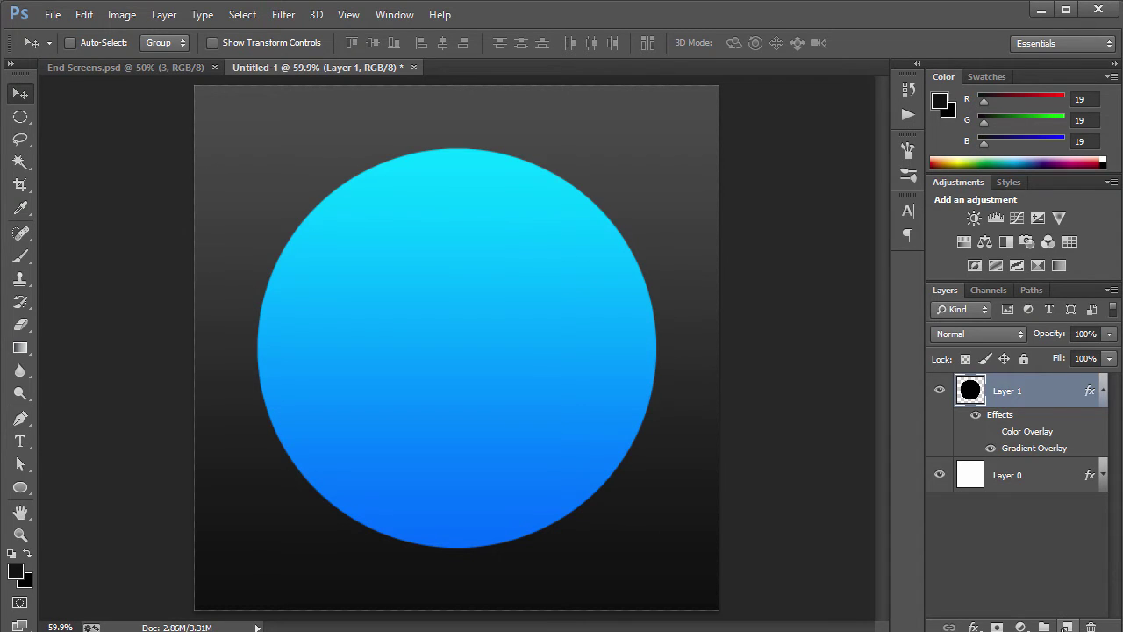
Duplicate the circle layer and rasterize the copy's layer style.
{"action": "key", "text": "ctrl+j"}
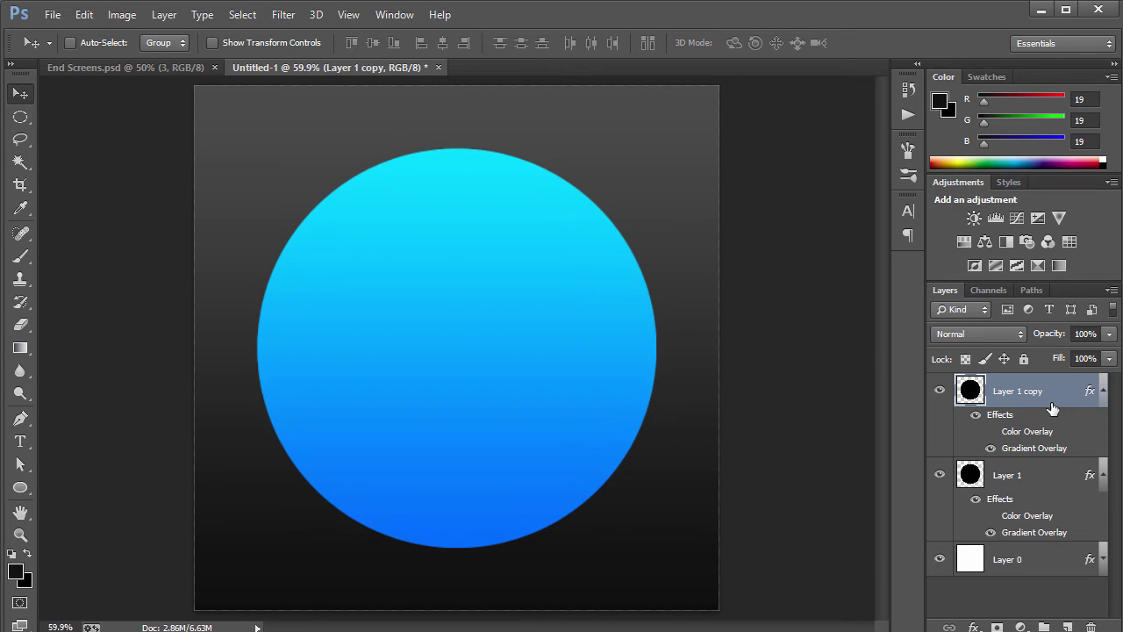
{"action": "left_click", "coordinate": [1102, 391]}
{"action": "left_click", "coordinate": [1102, 425]}
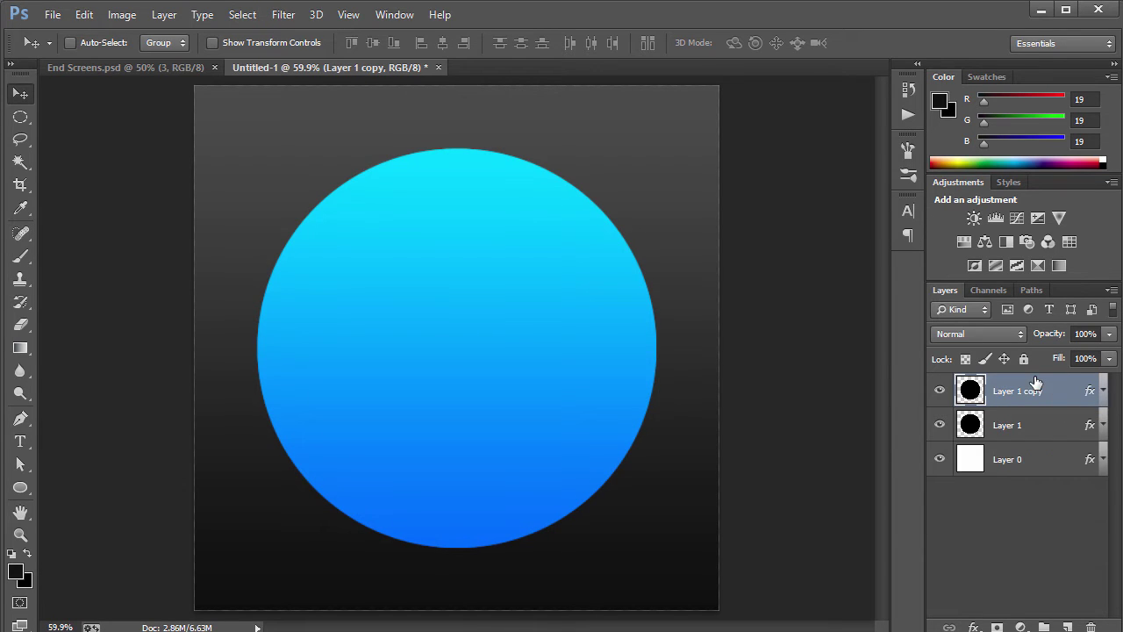
{"action": "right_click", "coordinate": [1038, 386]}
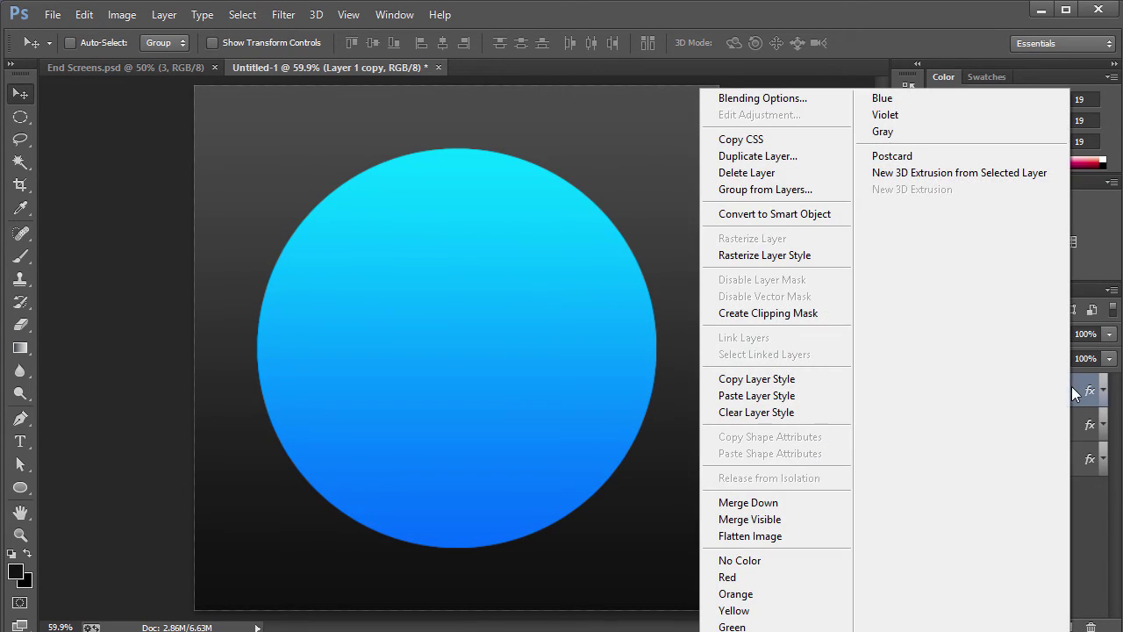
{"action": "left_click", "coordinate": [772, 255]}
{"action": "left_click_drag", "start_coordinate": [510, 361], "coordinate": [298, 373]}
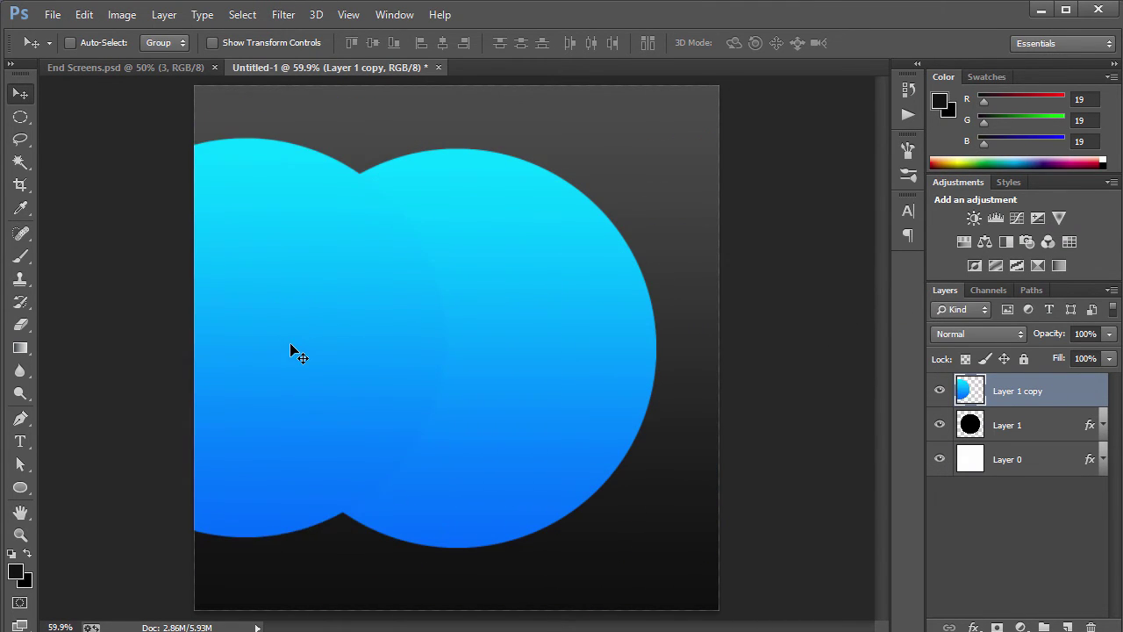
{"action": "key", "text": "ctrl+z"}
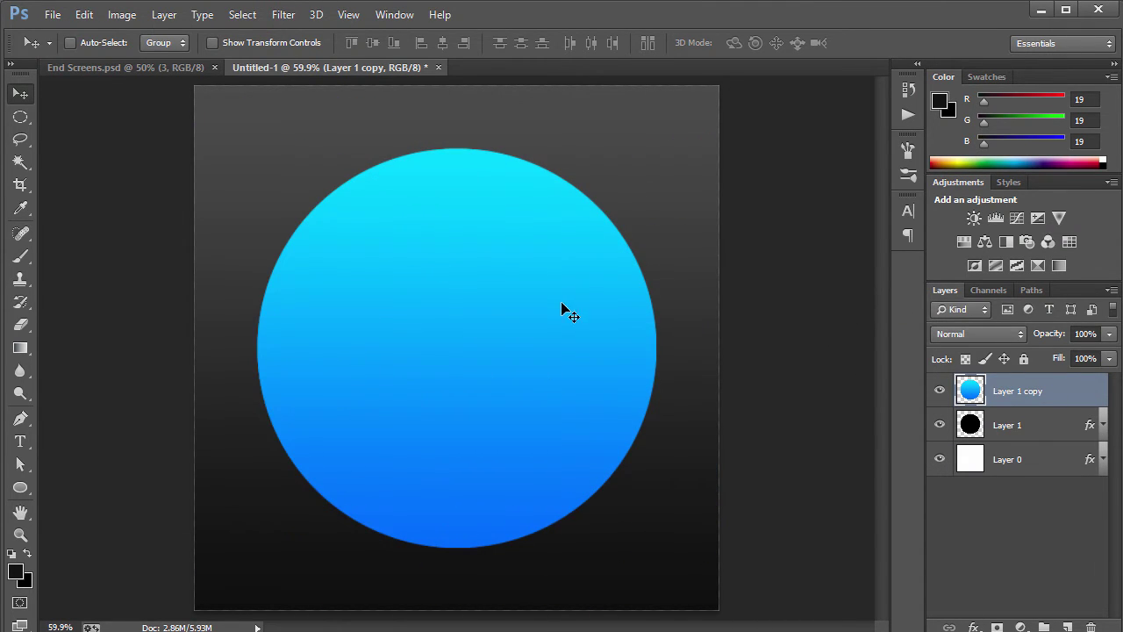
Fill a wide near-black band on a new layer, centred vertically on the canvas.
{"action": "left_click", "coordinate": [22, 116]}
{"action": "left_click", "coordinate": [106, 114]}
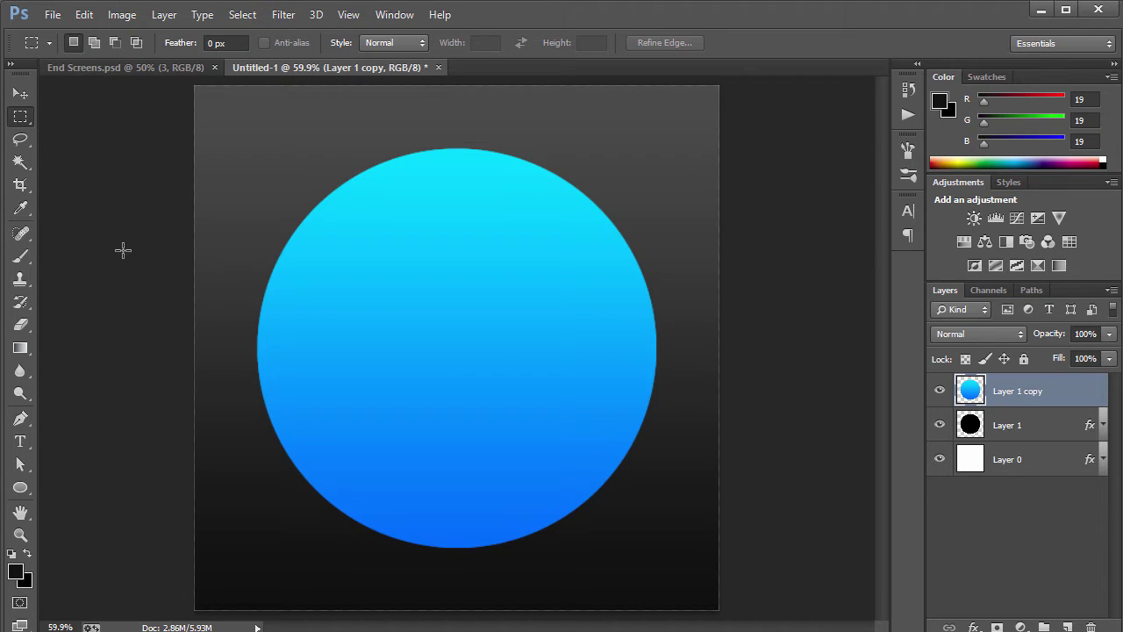
{"action": "left_click_drag", "start_coordinate": [122, 250], "coordinate": [777, 428]}
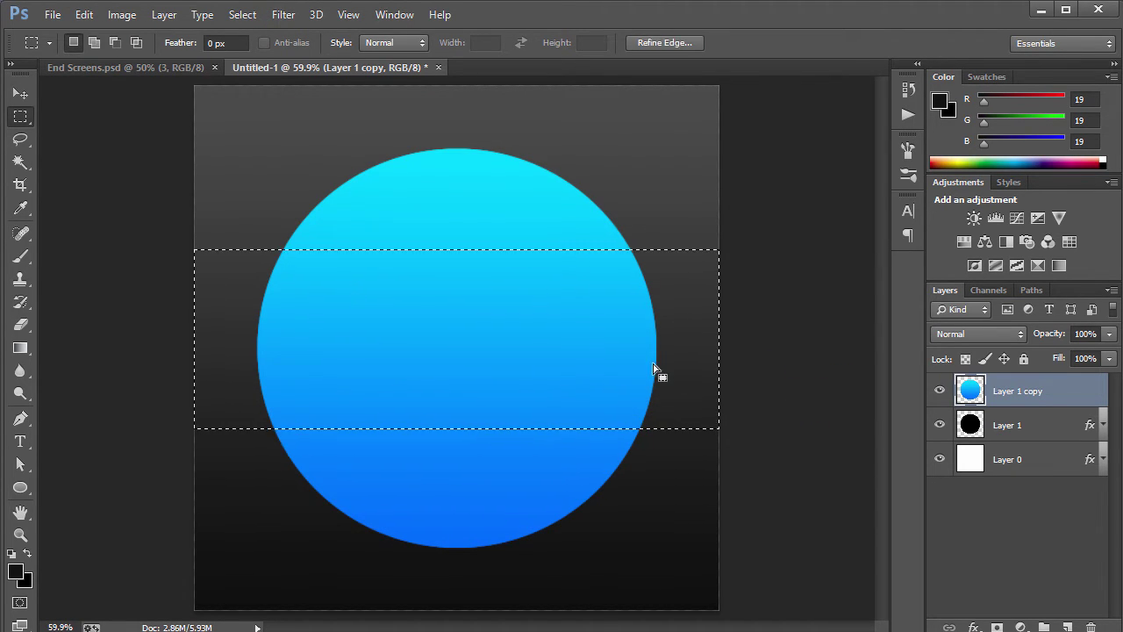
{"action": "left_click", "coordinate": [1067, 627]}
{"action": "key", "text": "alt+BackSpace"}
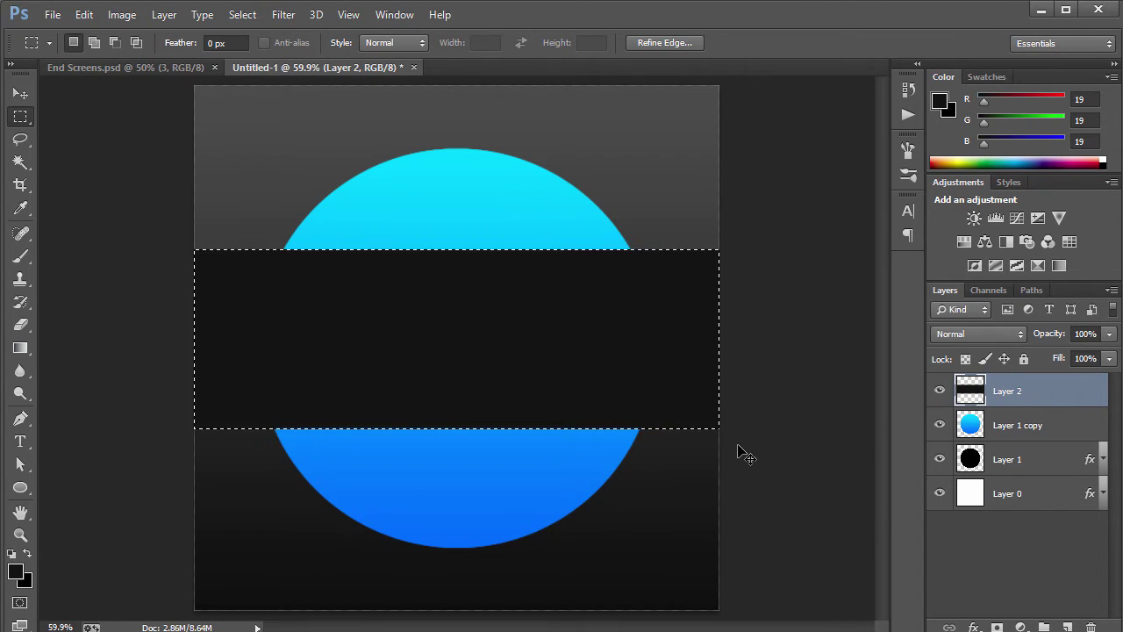
{"action": "key", "text": "ctrl+d"}
{"action": "key", "text": "ctrl+a"}
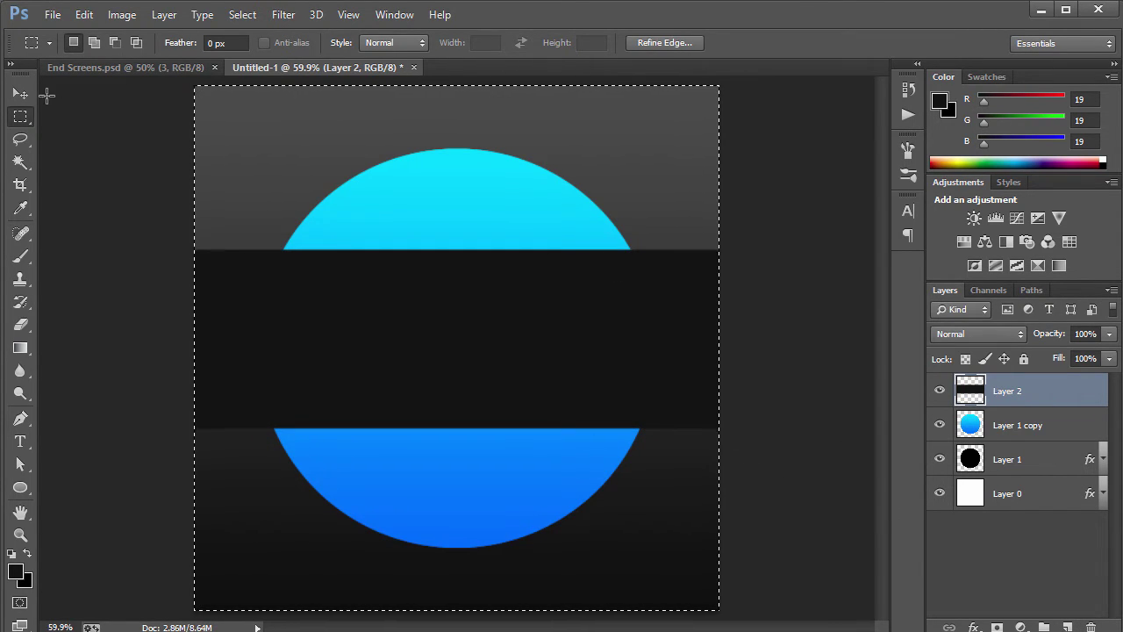
{"action": "key", "text": "v"}
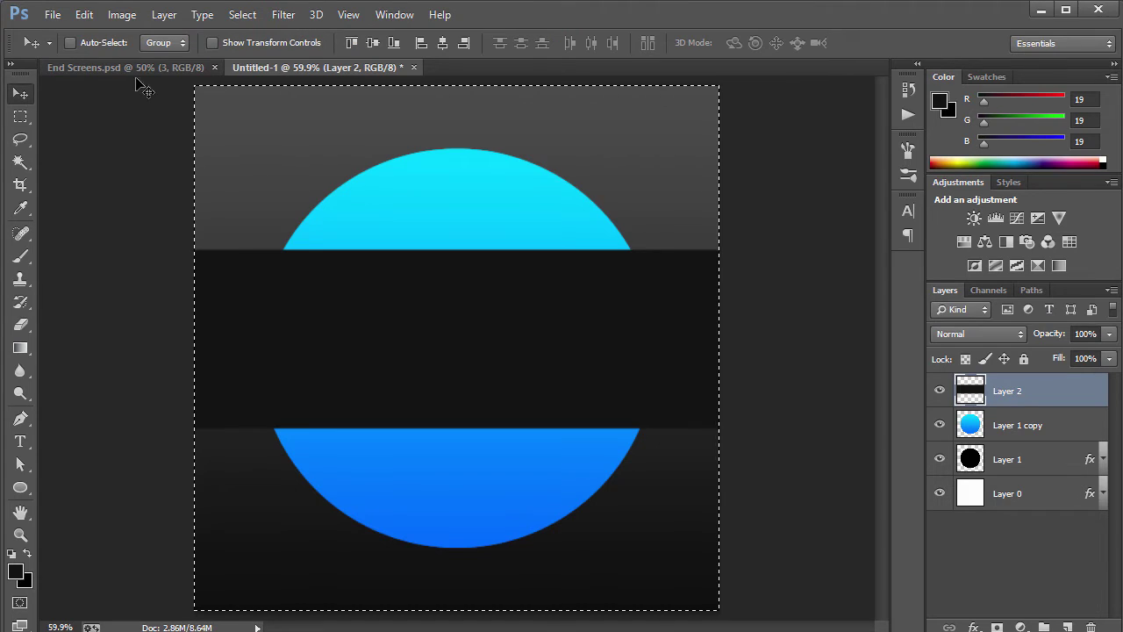
{"action": "left_click", "coordinate": [371, 43]}
{"action": "key", "text": "ctrl+d"}
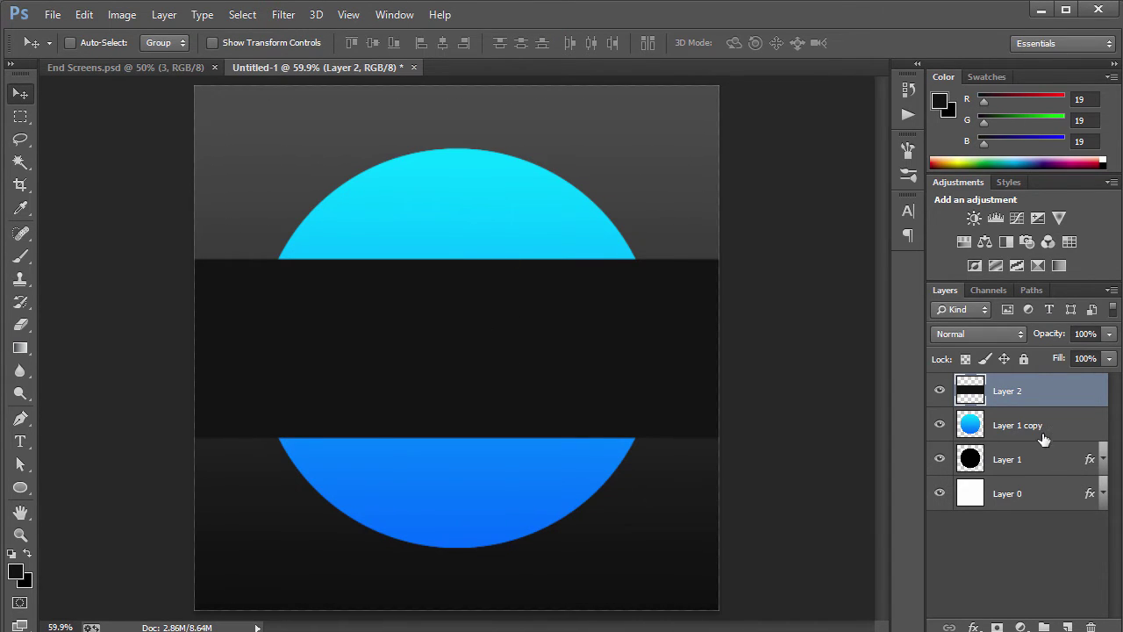
Delete the part of Layer 2's band lying outside the Layer 1 copy circle's outline.
{"action": "left_click", "coordinate": [978, 400], "text": "ctrl"}
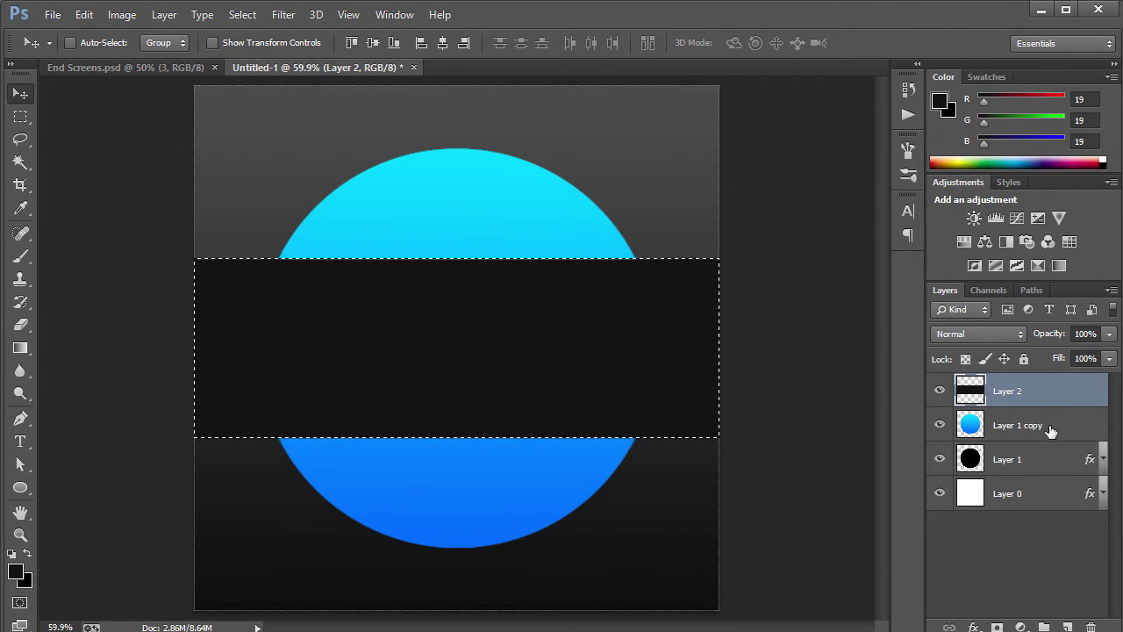
{"action": "left_click", "coordinate": [939, 392]}
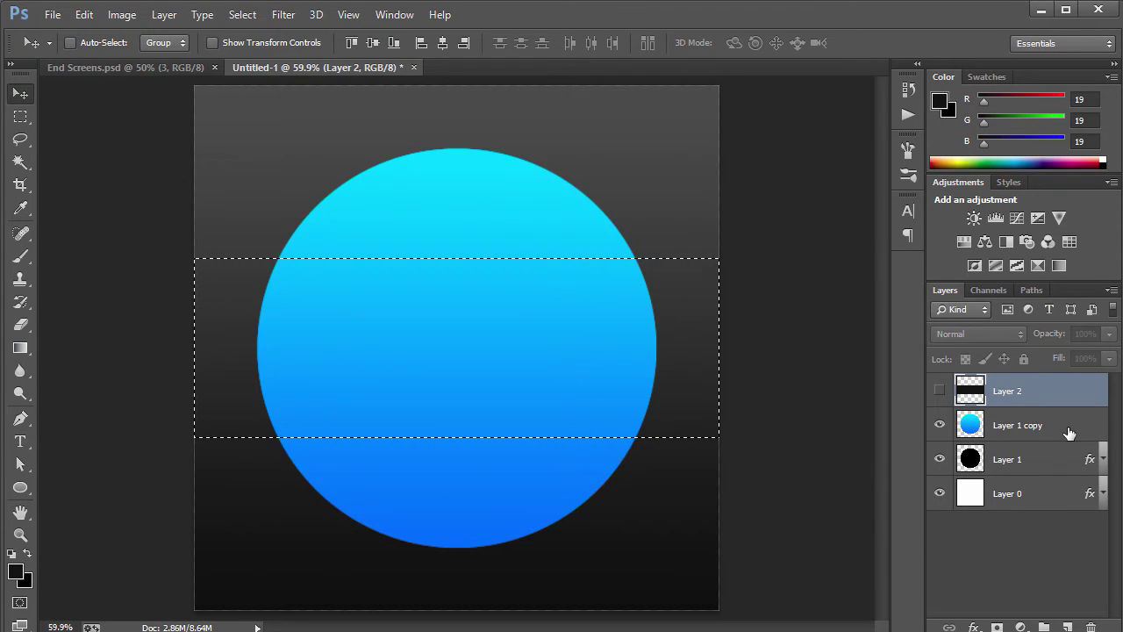
{"action": "left_click", "coordinate": [942, 391]}
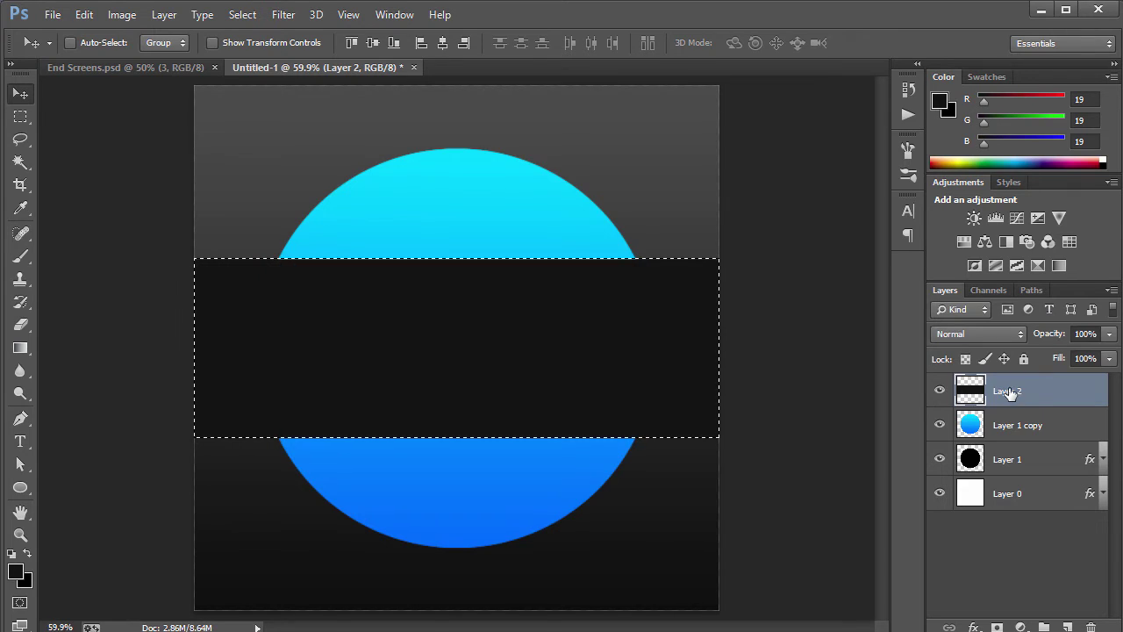
{"action": "left_click", "coordinate": [975, 426], "text": "ctrl"}
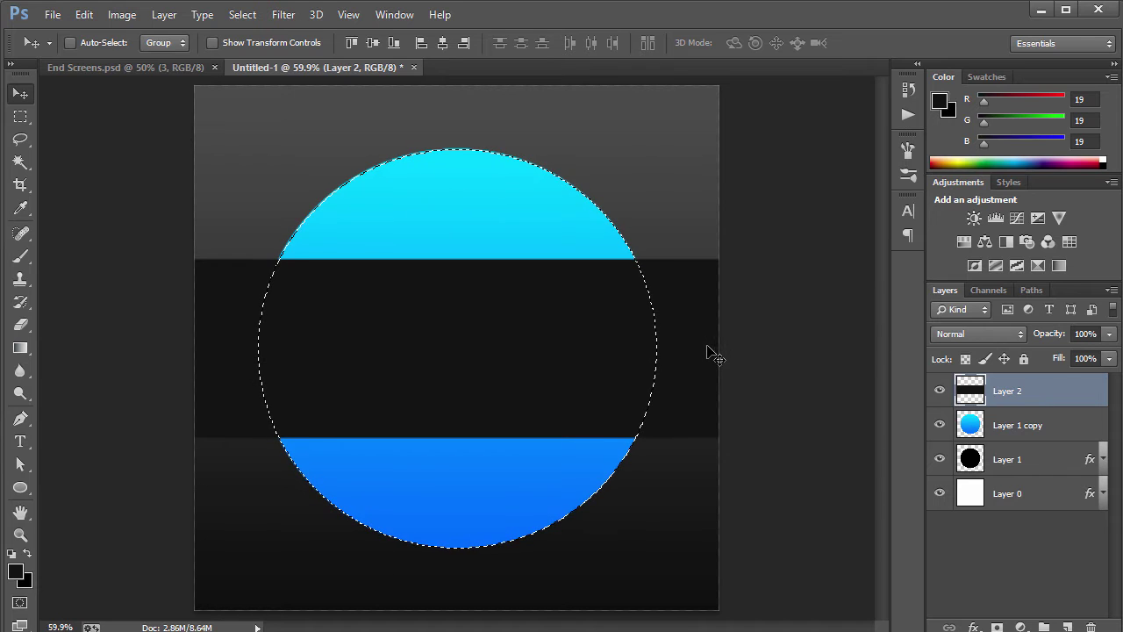
{"action": "key", "text": "ctrl+shift+i"}
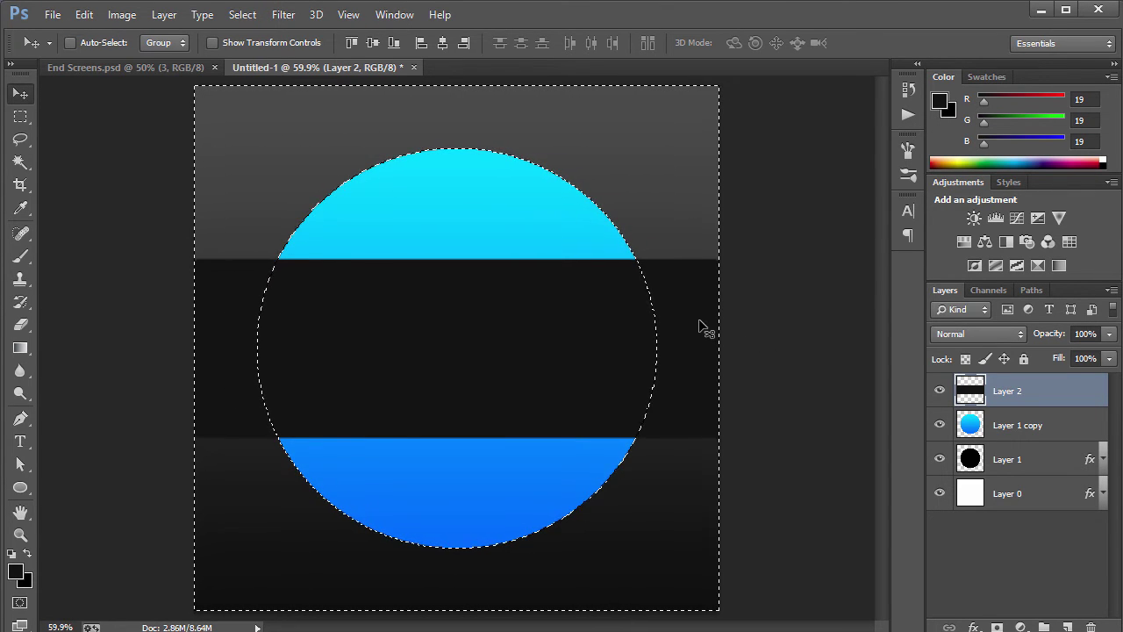
{"action": "key", "text": "Delete"}
{"action": "key", "text": "ctrl+d"}
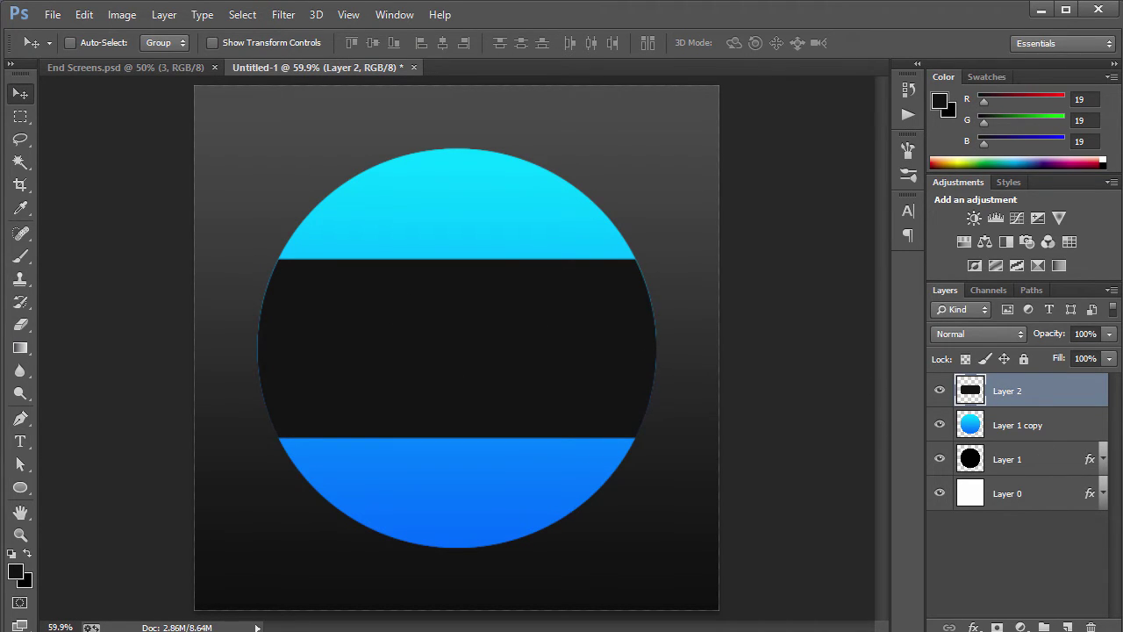
Give the Layer 2 band a bright cyan 00d2ff Color Overlay.
{"action": "double_click", "coordinate": [1071, 401]}
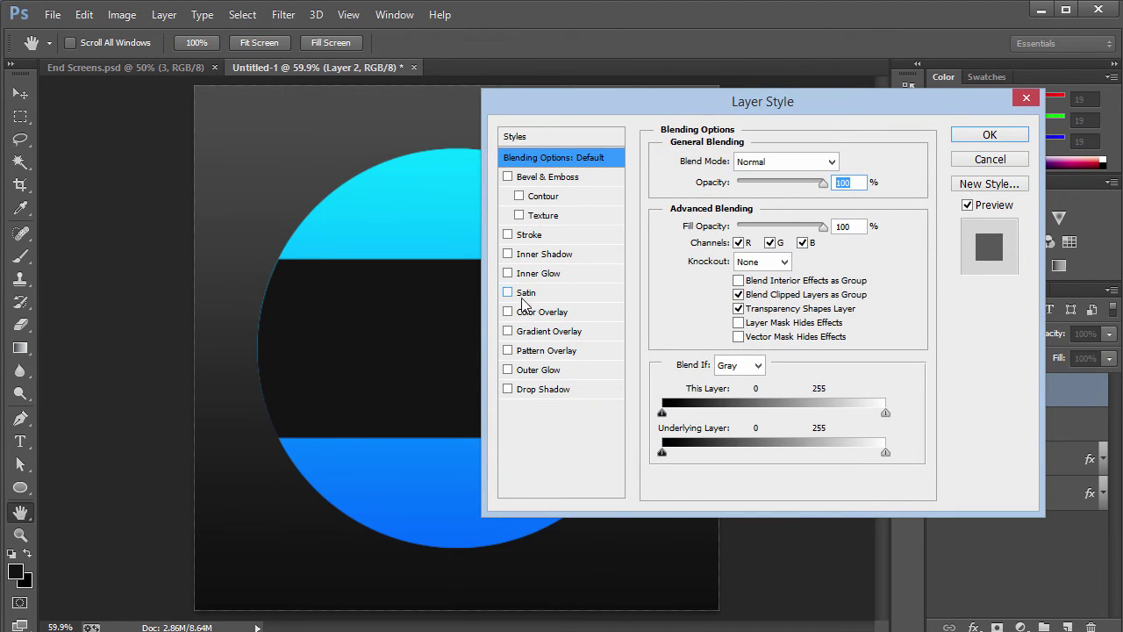
{"action": "left_click", "coordinate": [533, 312]}
{"action": "left_click", "coordinate": [848, 164]}
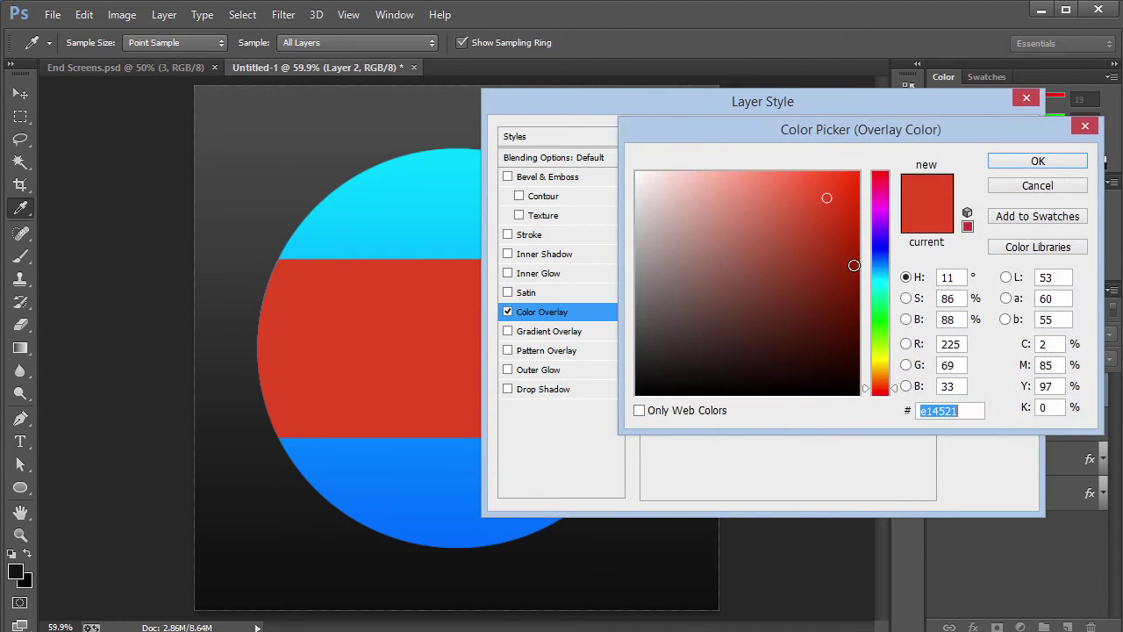
{"action": "left_click", "coordinate": [881, 282]}
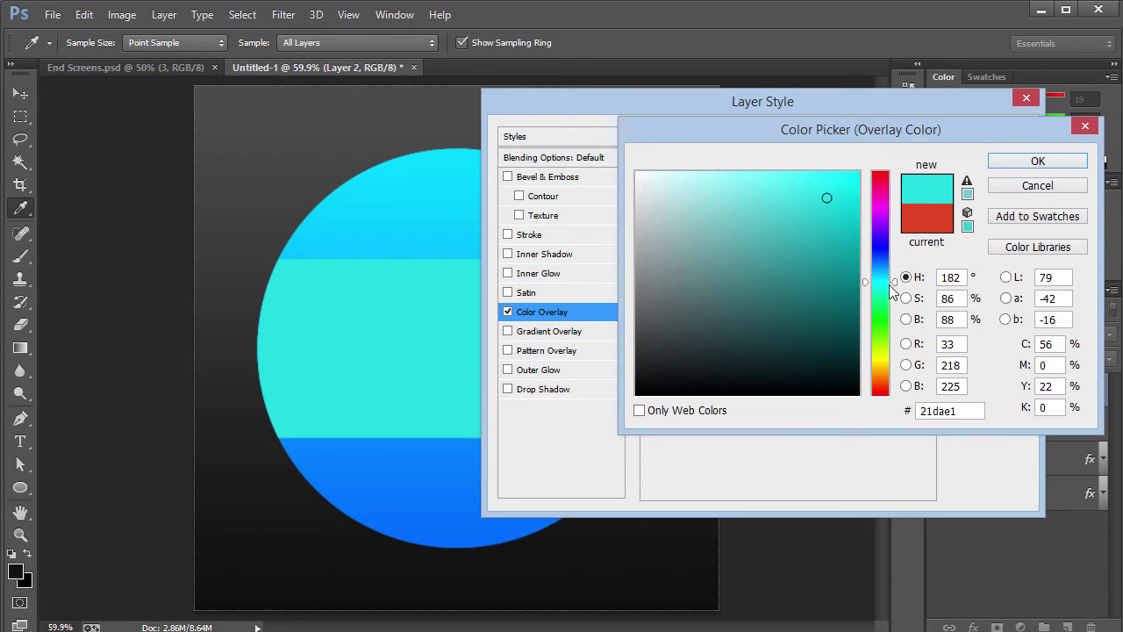
{"action": "mouse_move", "coordinate": [894, 285]}
{"action": "left_mouse_down"}
{"action": "mouse_move", "coordinate": [894, 276]}
{"action": "mouse_move", "coordinate": [897, 287]}
{"action": "left_mouse_up"}
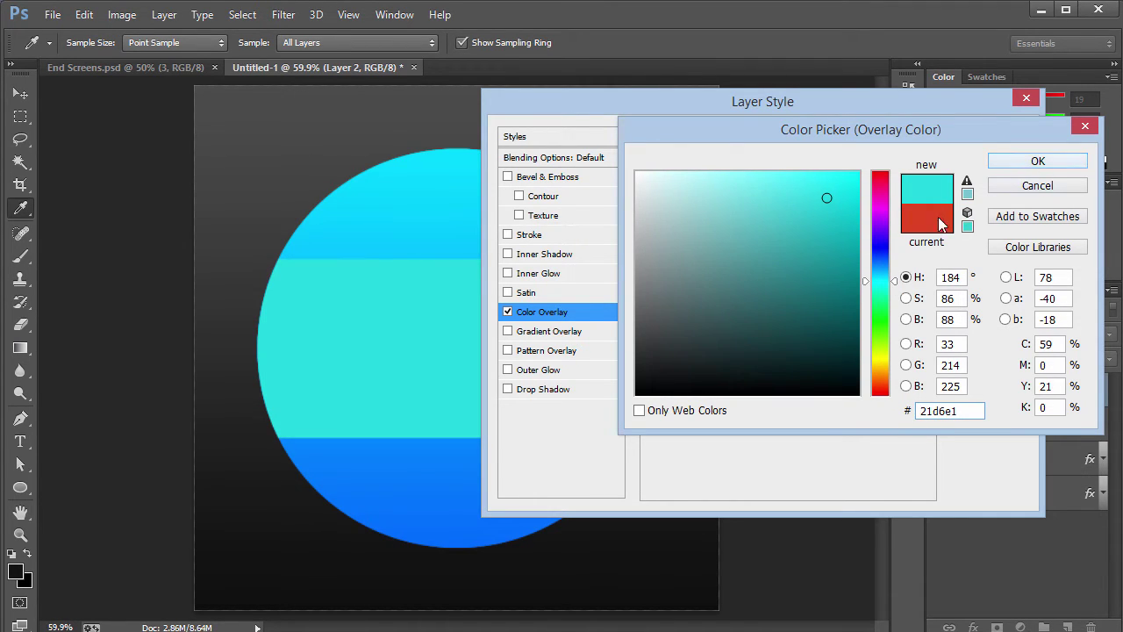
{"action": "left_click", "coordinate": [843, 187]}
{"action": "left_click_drag", "start_coordinate": [866, 155], "coordinate": [864, 162]}
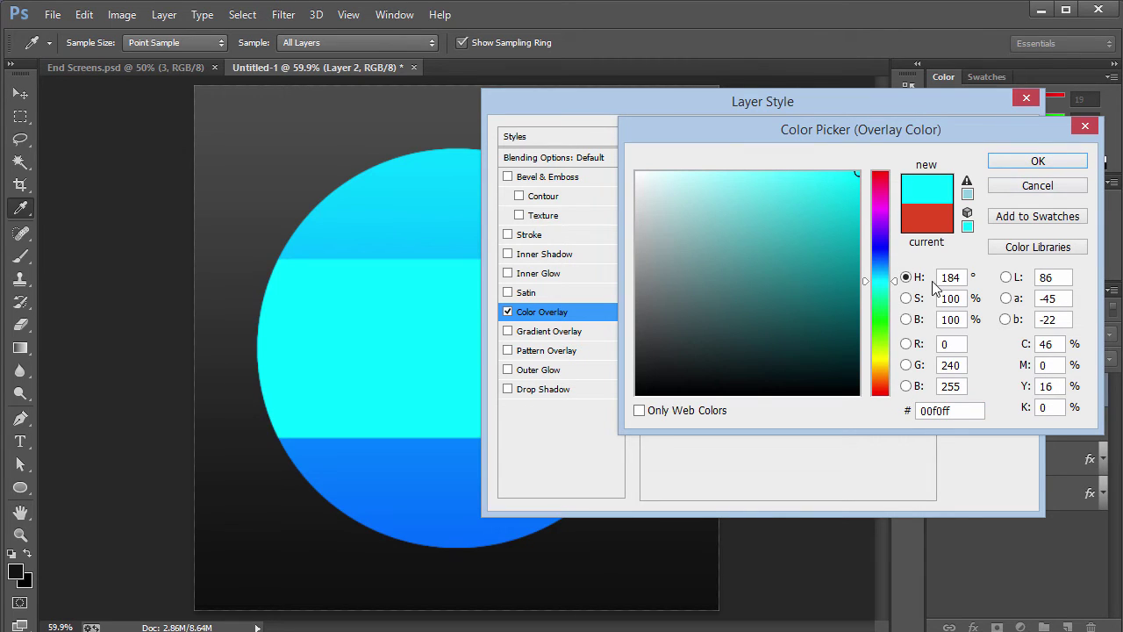
{"action": "left_click", "coordinate": [896, 285]}
{"action": "left_click_drag", "start_coordinate": [896, 285], "coordinate": [895, 278]}
{"action": "left_click", "coordinate": [1024, 163]}
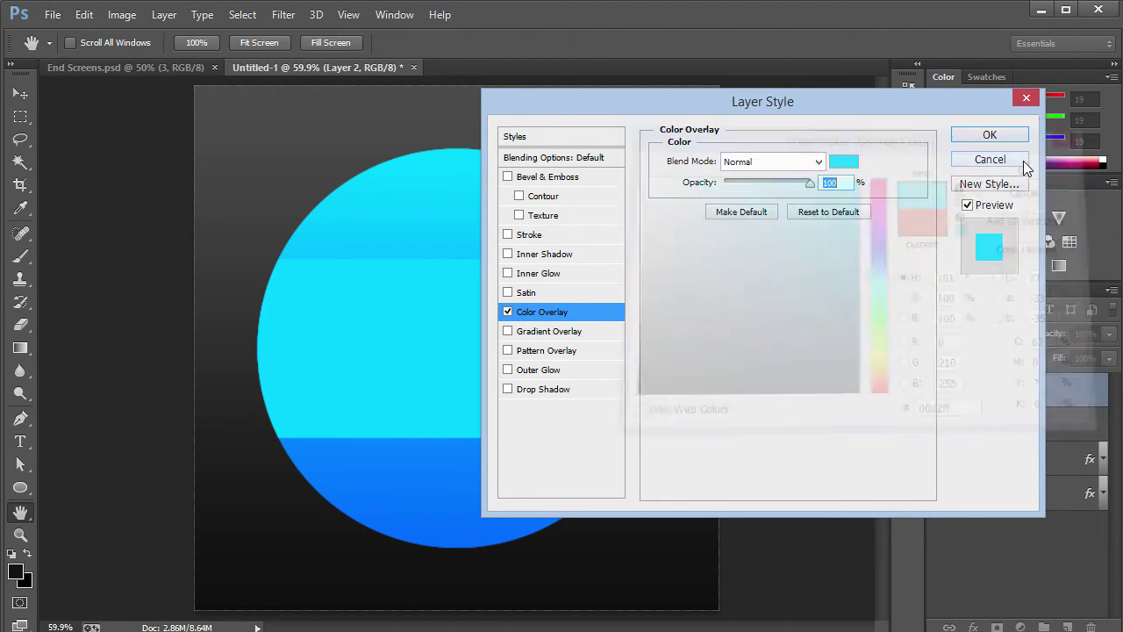
{"action": "left_click", "coordinate": [1018, 134]}
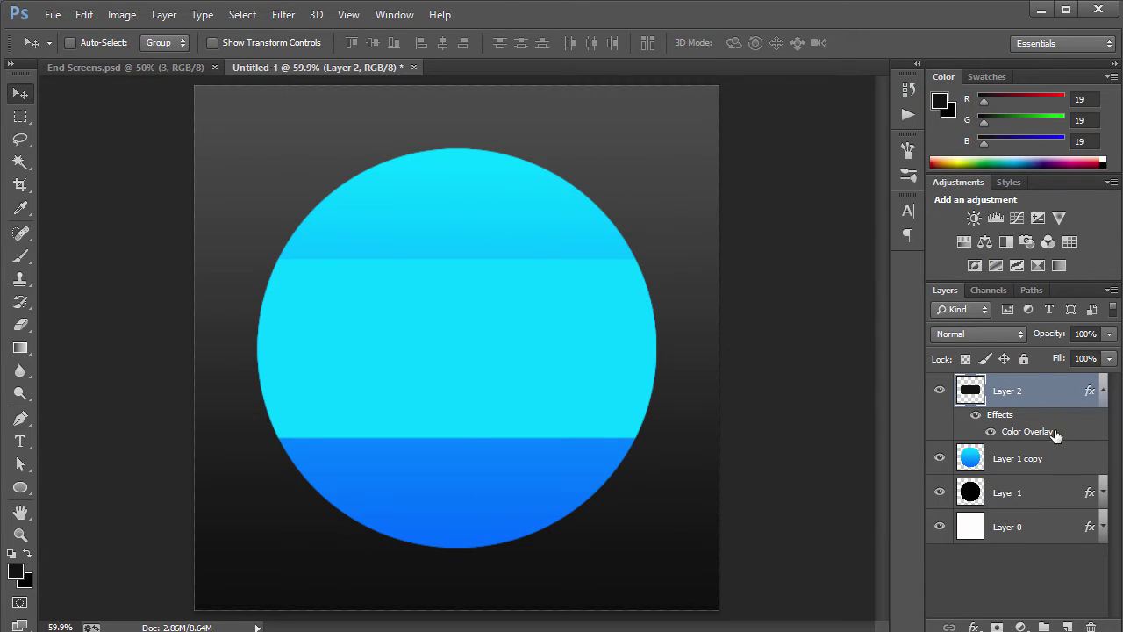
Cancel the style dialog and delete the duplicate Layer 1 copy circle.
{"action": "double_click", "coordinate": [1056, 464]}
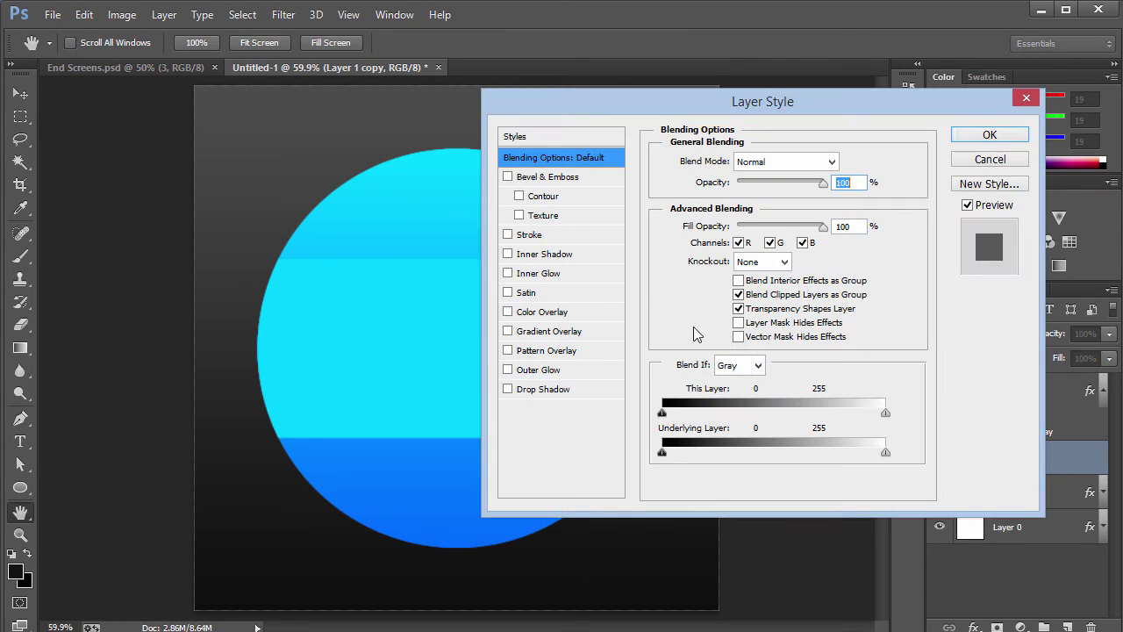
{"action": "left_click", "coordinate": [995, 163]}
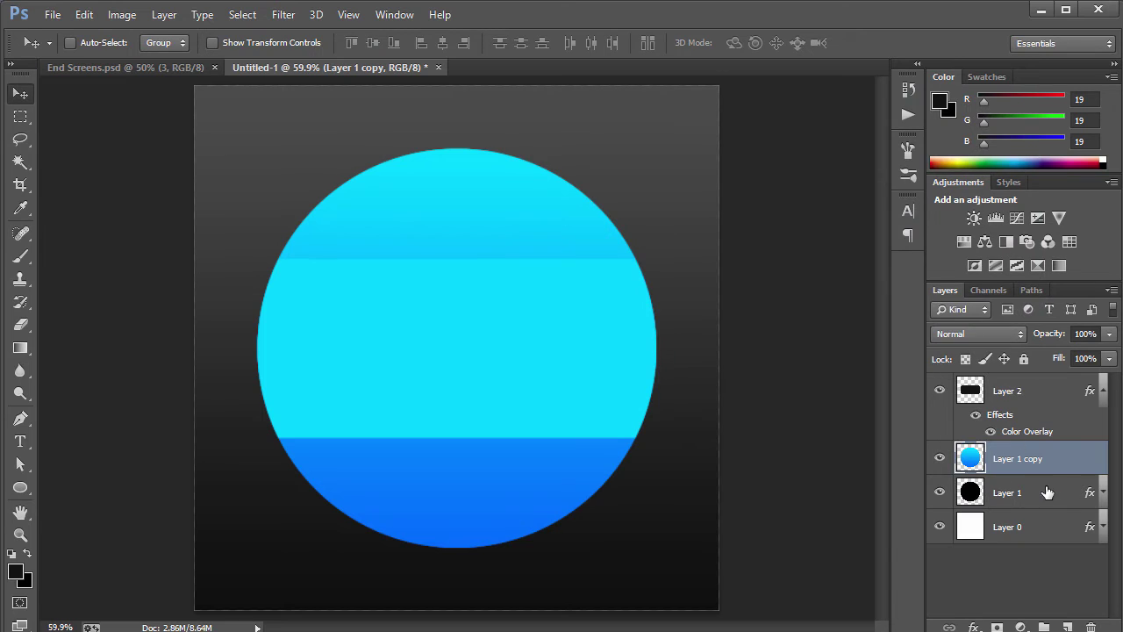
{"action": "key", "text": "Delete"}
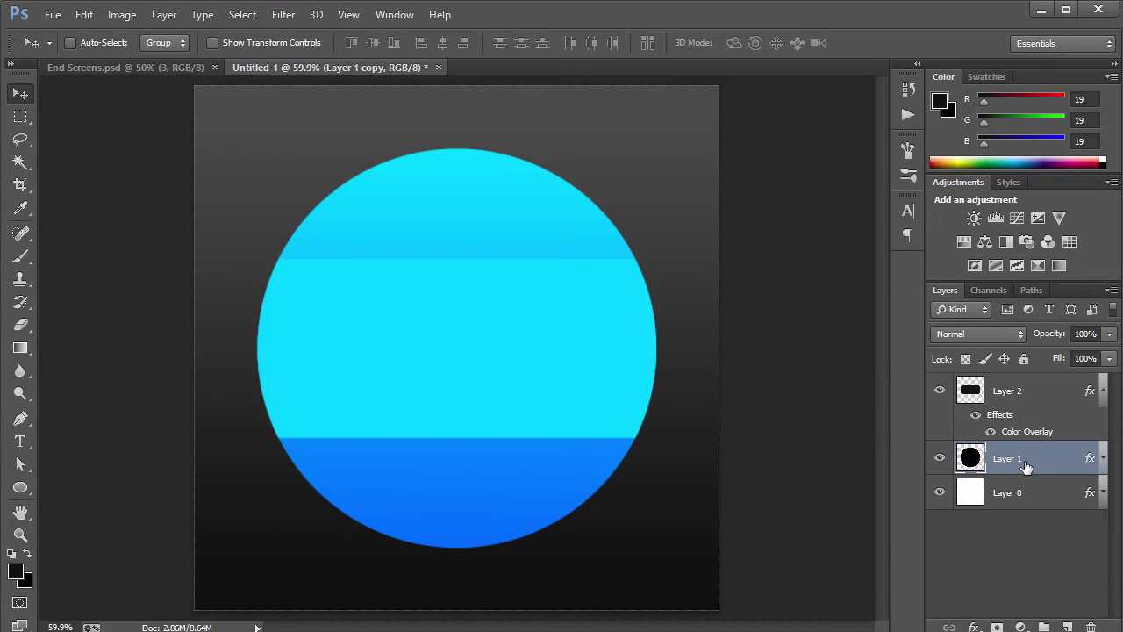
{"action": "left_click", "coordinate": [939, 457]}
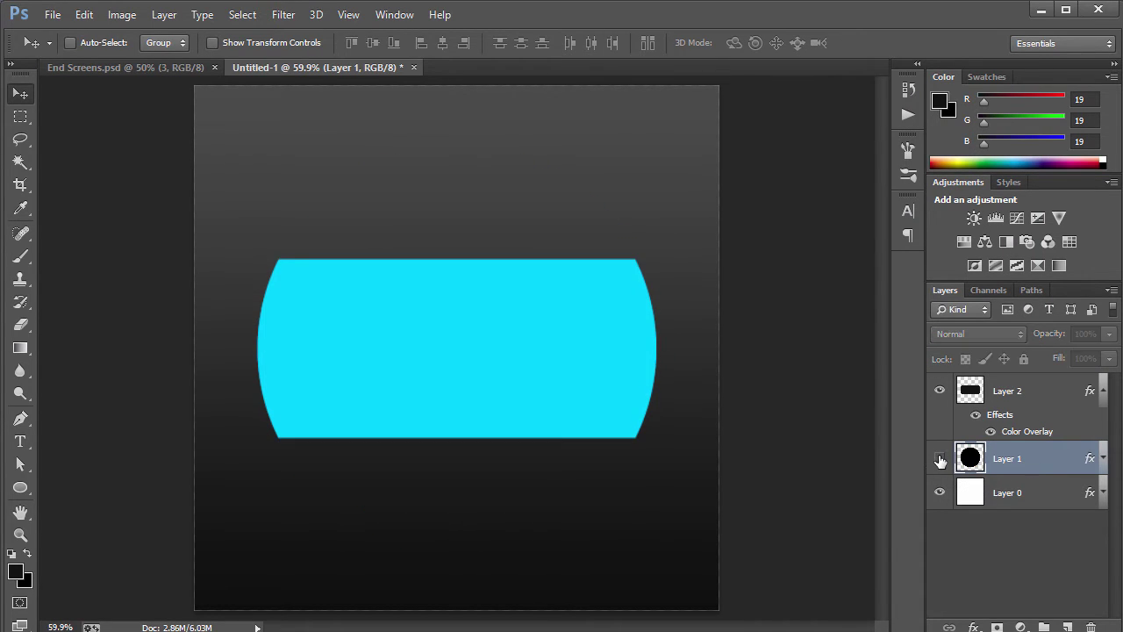
{"action": "left_click", "coordinate": [939, 457]}
Change the circle gradient's light right stop to sky blue 00baff.
{"action": "double_click", "coordinate": [1070, 458]}
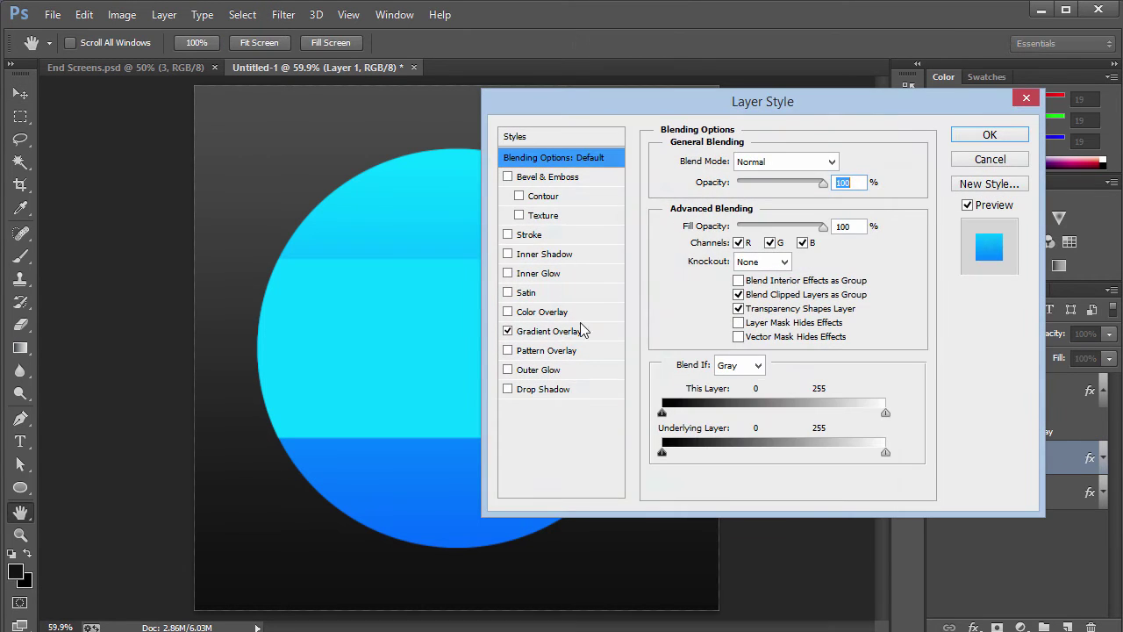
{"action": "left_click", "coordinate": [569, 332]}
{"action": "left_click", "coordinate": [806, 203]}
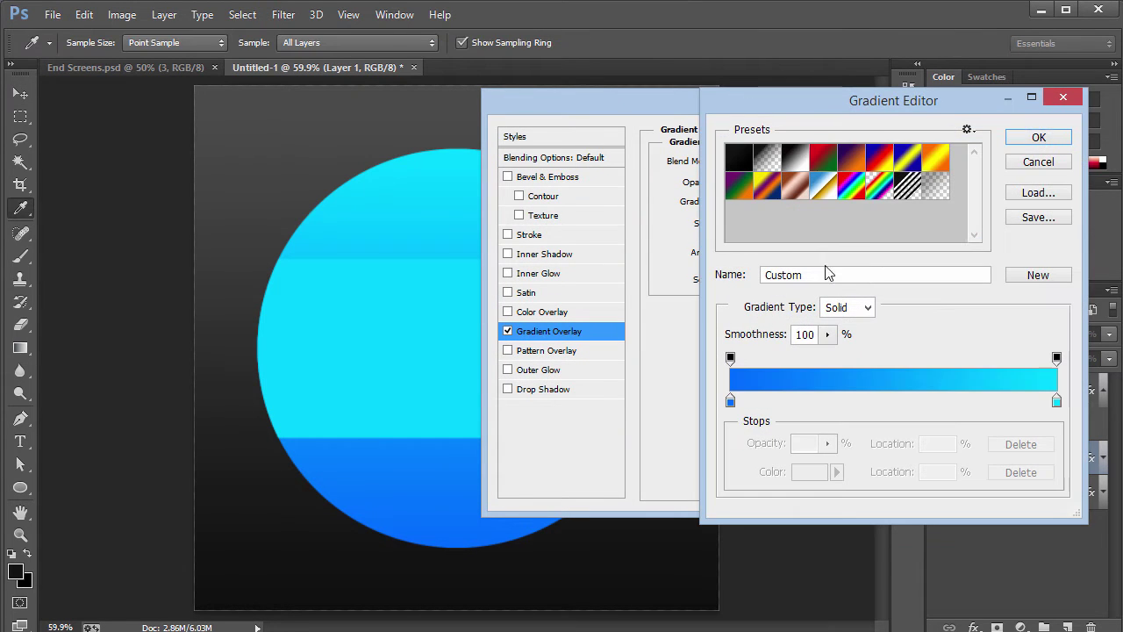
{"action": "double_click", "coordinate": [1056, 401]}
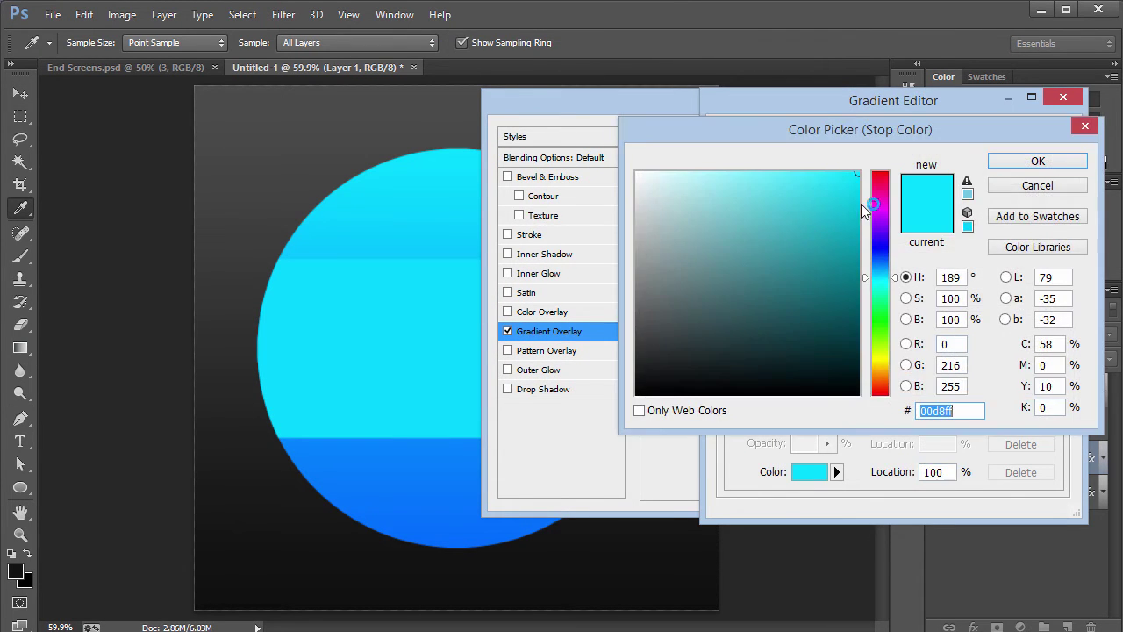
{"action": "left_click_drag", "start_coordinate": [895, 278], "coordinate": [894, 272]}
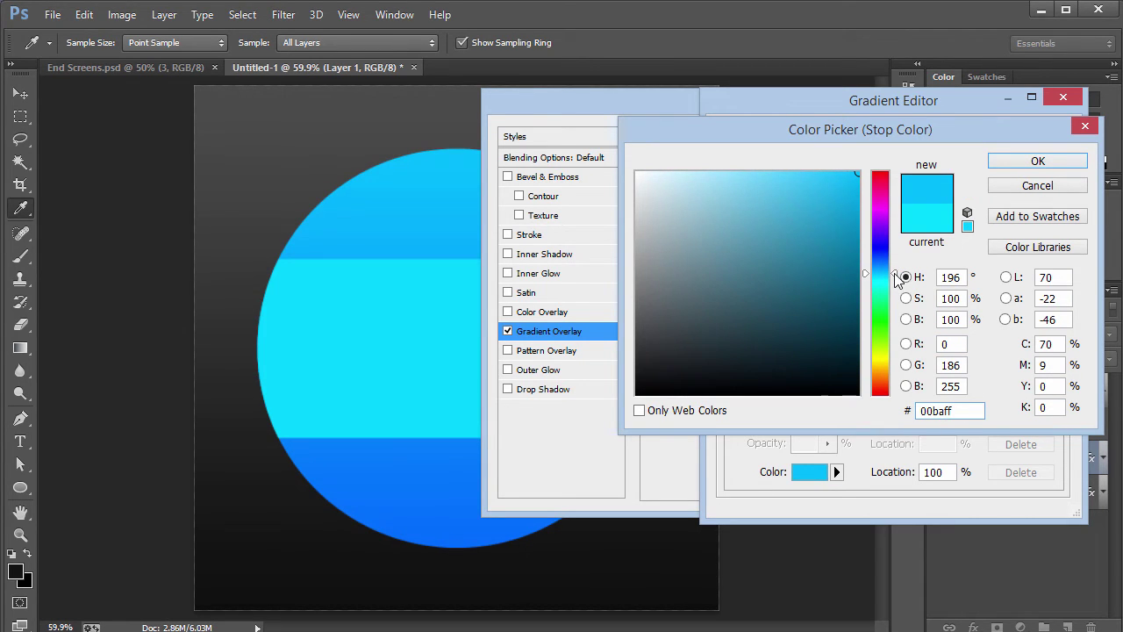
{"action": "left_click", "coordinate": [1035, 161]}
{"action": "left_click", "coordinate": [1021, 141]}
{"action": "left_click", "coordinate": [989, 136]}
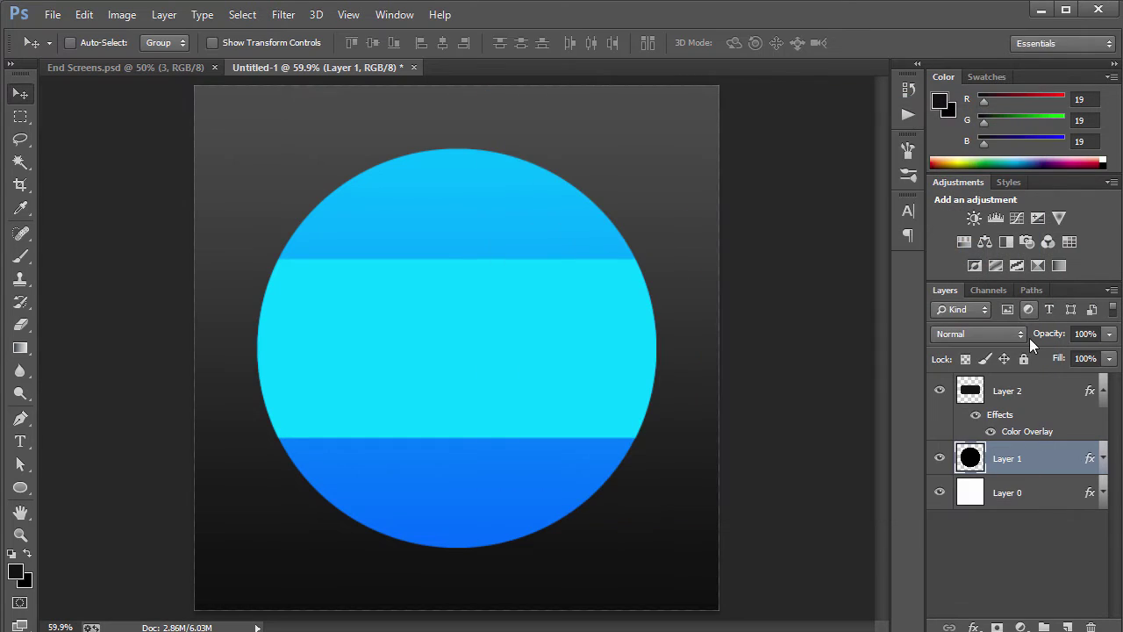
Set the Layer 2 band's opacity to 80%.
{"action": "left_click", "coordinate": [1043, 400]}
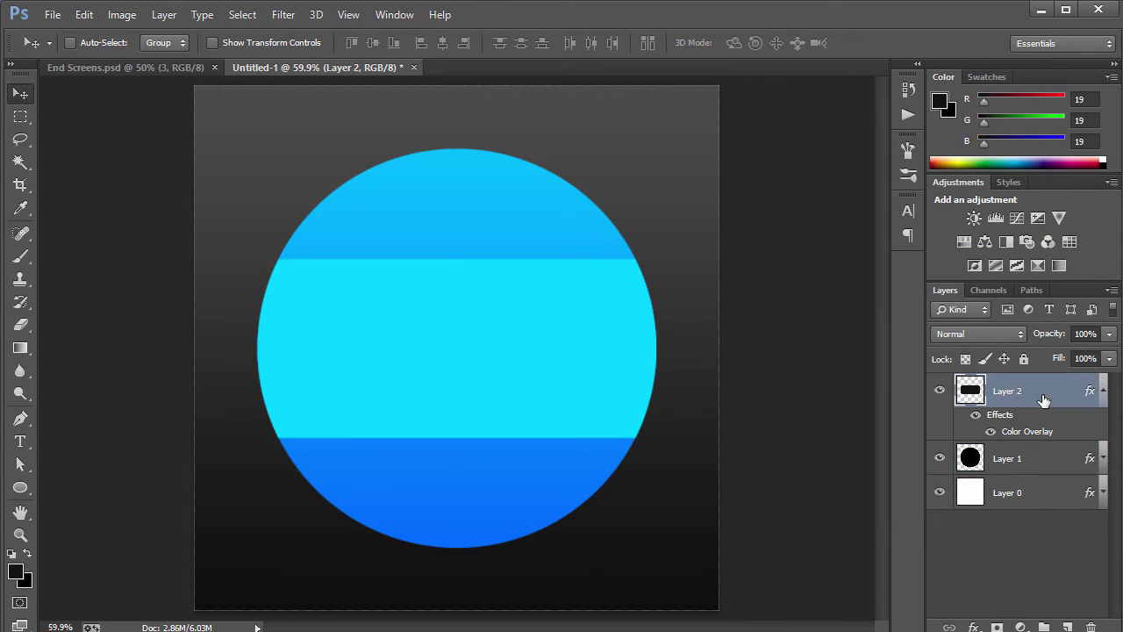
{"action": "left_click", "coordinate": [1058, 334]}
{"action": "type", "text": "80"}
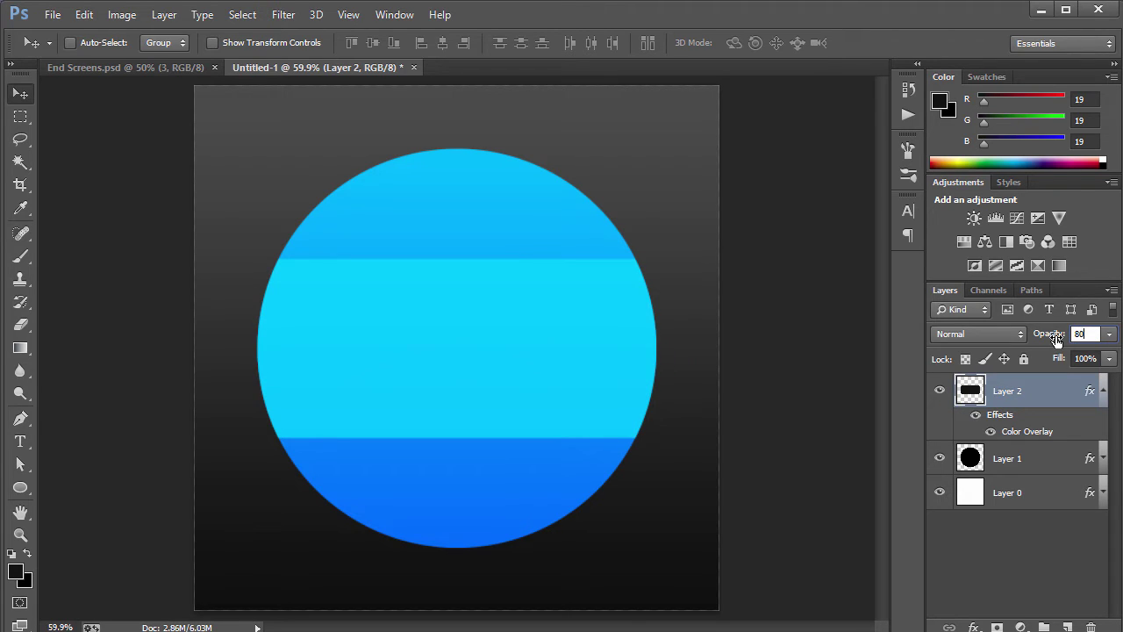
{"action": "key", "text": "Return"}
Make the band slightly thinner and wider, then trim it flush to the circle's edge.
{"action": "key", "text": "ctrl+t"}
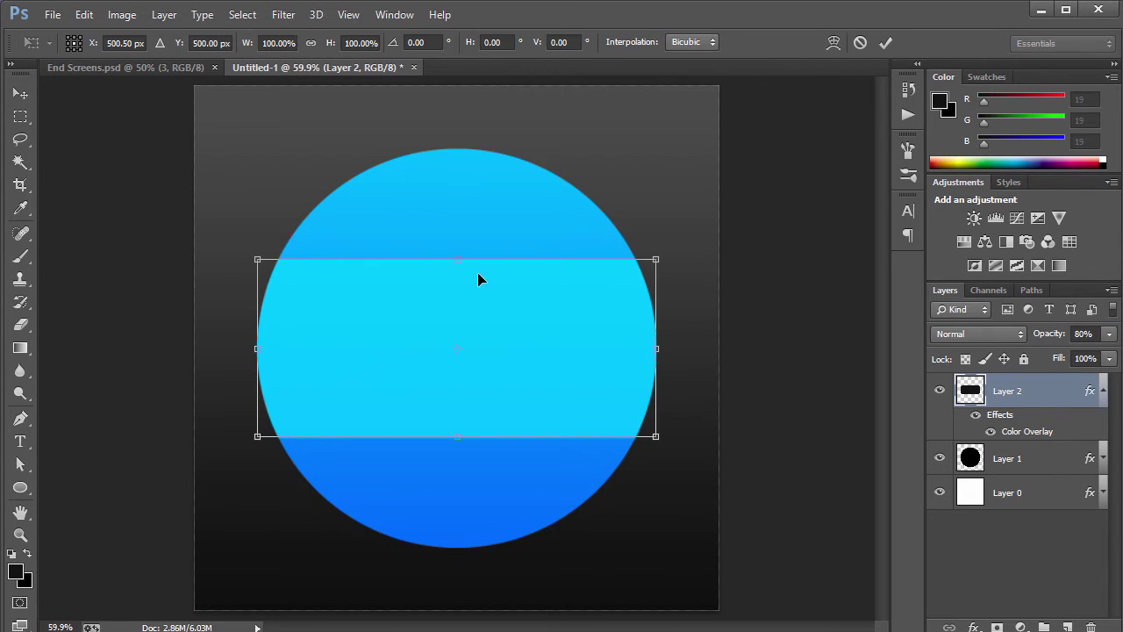
{"action": "left_click_drag", "start_coordinate": [458, 261], "coordinate": [462, 289]}
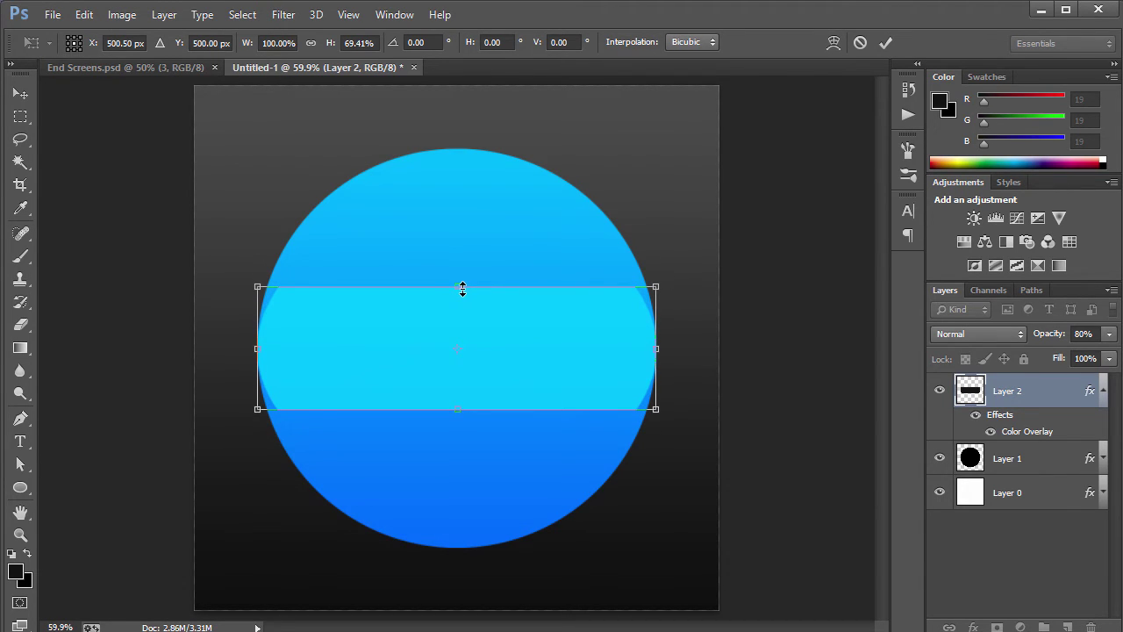
{"action": "left_click_drag", "start_coordinate": [463, 286], "coordinate": [458, 282]}
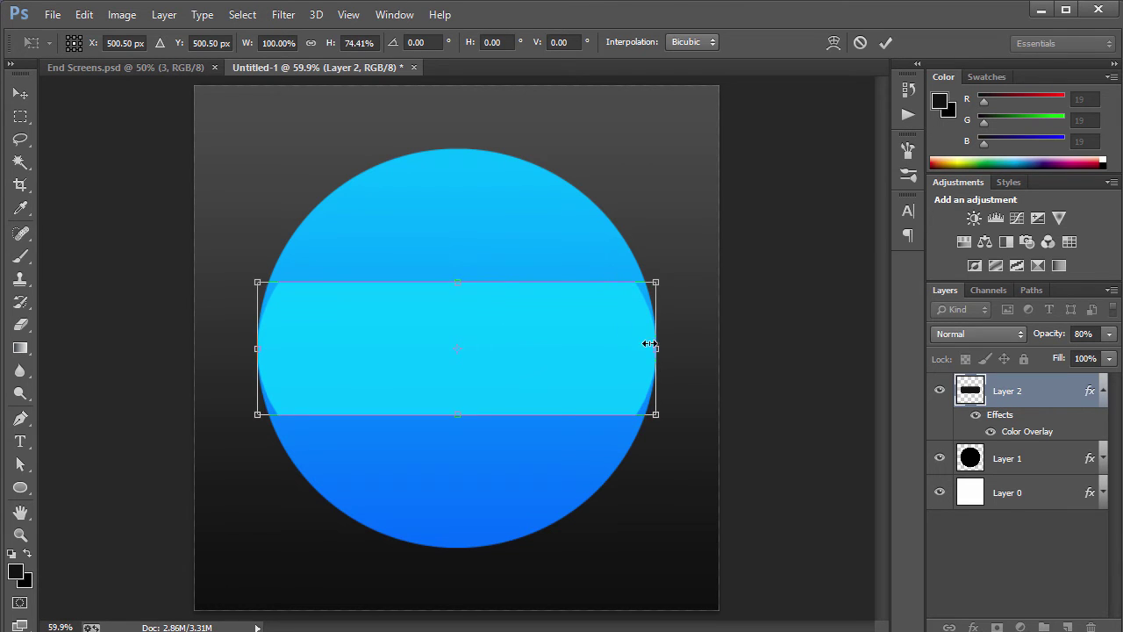
{"action": "left_click_drag", "start_coordinate": [662, 346], "coordinate": [688, 347]}
{"action": "key", "text": "Return"}
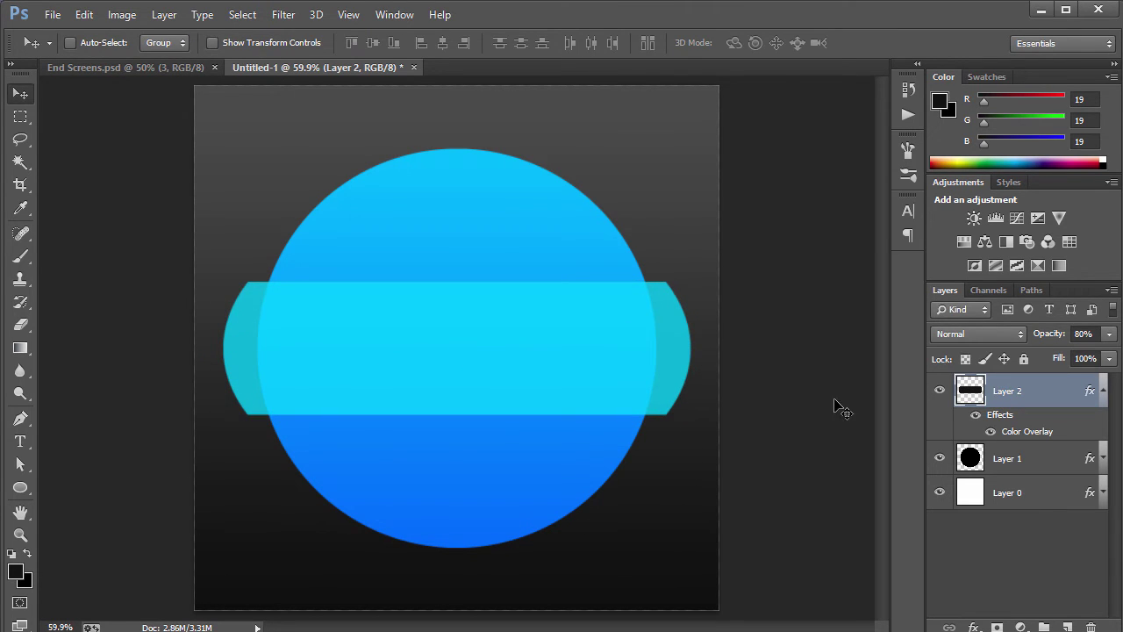
{"action": "left_click", "coordinate": [976, 456], "text": "ctrl"}
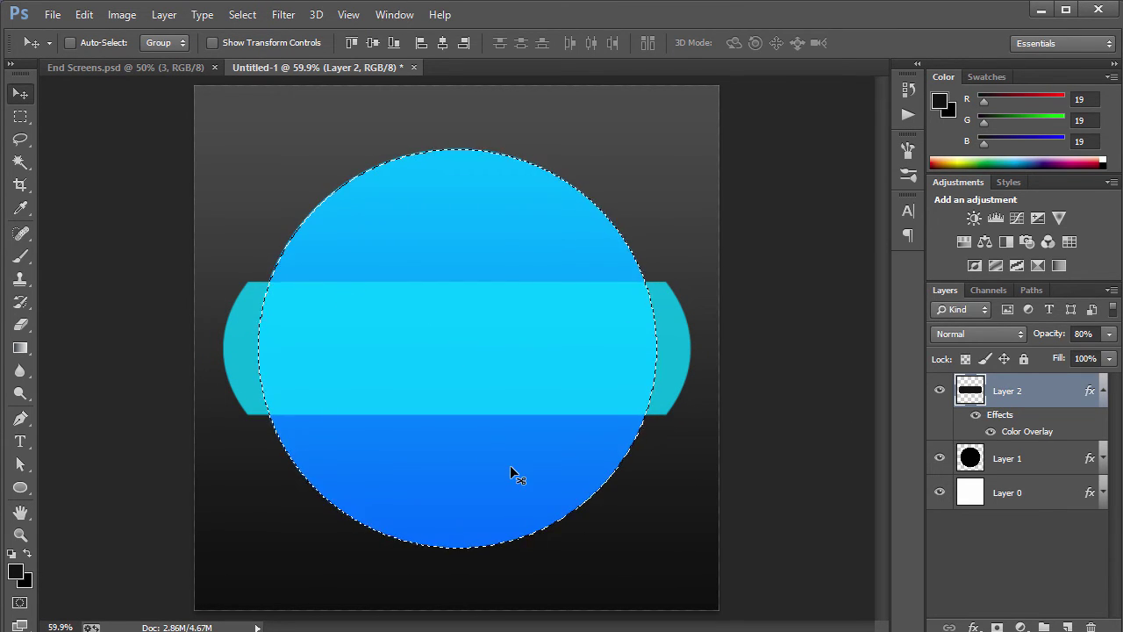
{"action": "key", "text": "ctrl+shift+i"}
{"action": "key", "text": "Delete"}
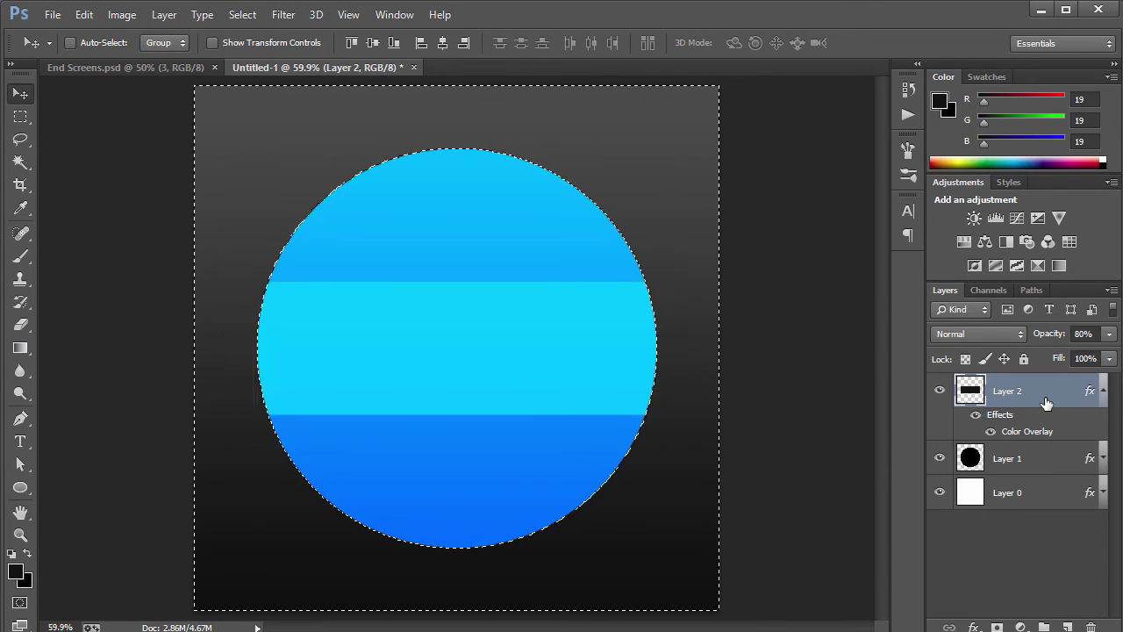
{"action": "key", "text": "ctrl+d"}
{"action": "key", "text": "ctrl+a"}
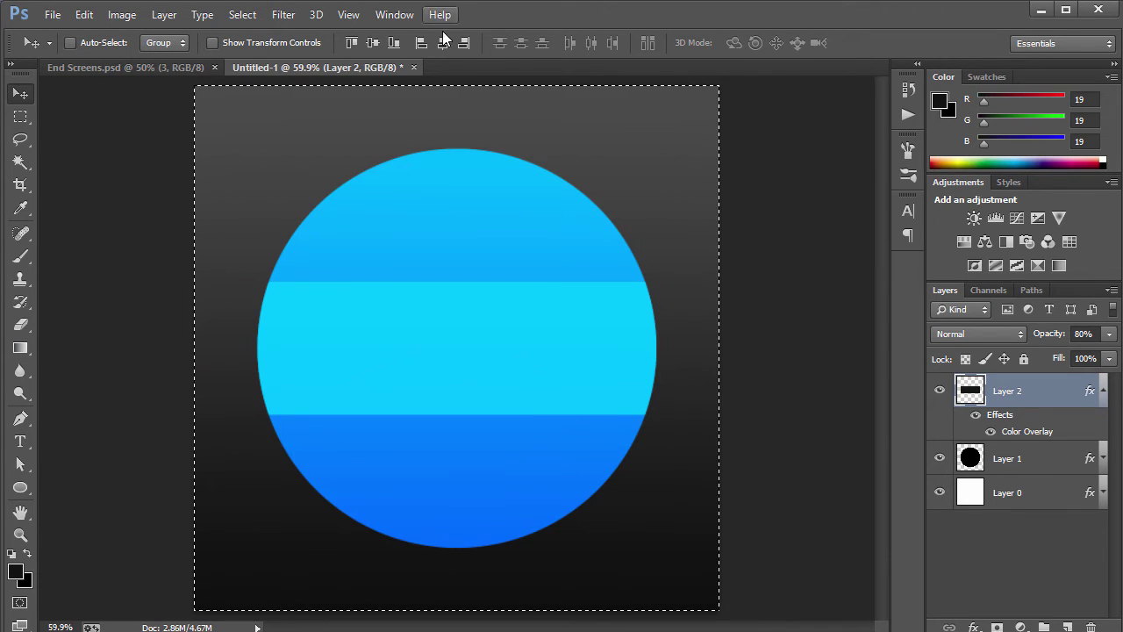
Draw an ellipse shape circle and centre it horizontally and vertically on the canvas.
{"action": "key", "text": "ctrl+d"}
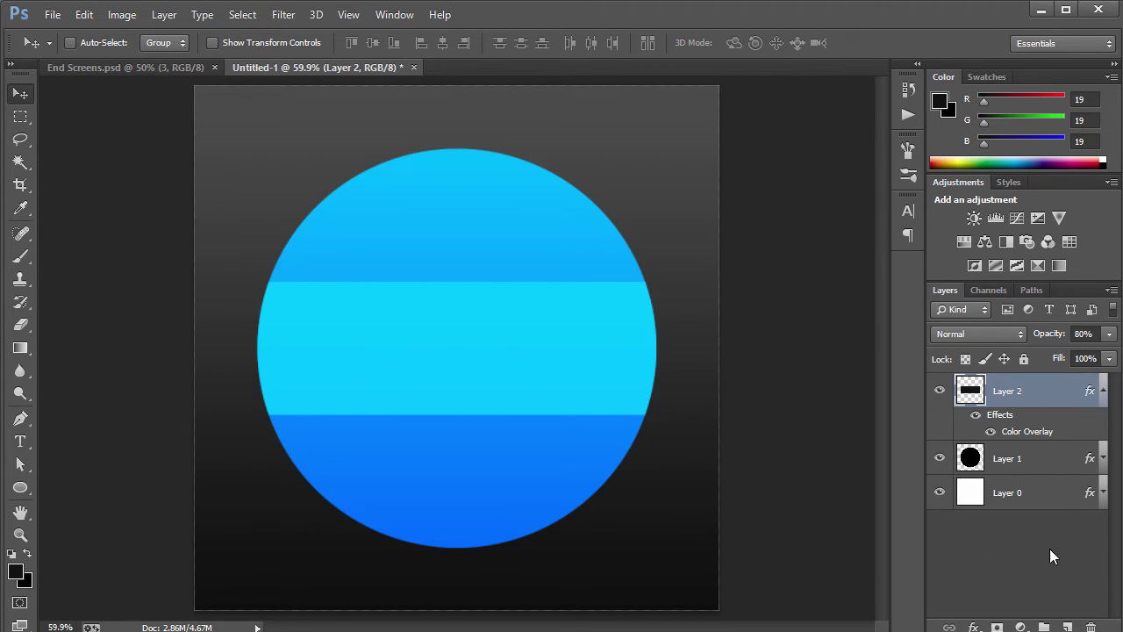
{"action": "left_click", "coordinate": [1107, 393]}
{"action": "left_click", "coordinate": [20, 487]}
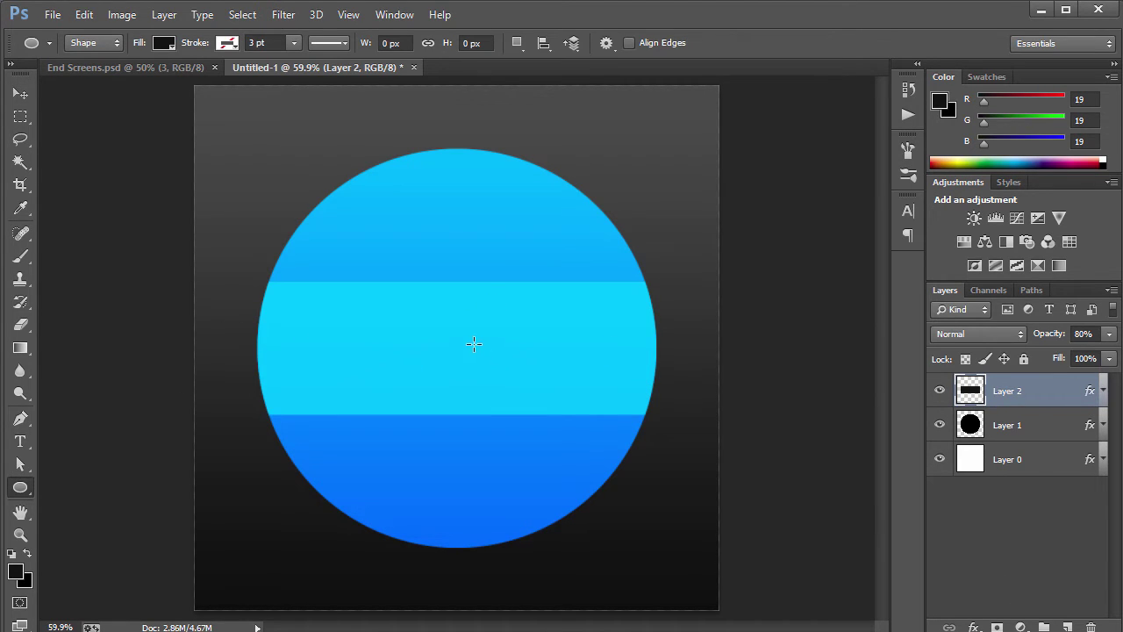
{"action": "left_click", "coordinate": [526, 381]}
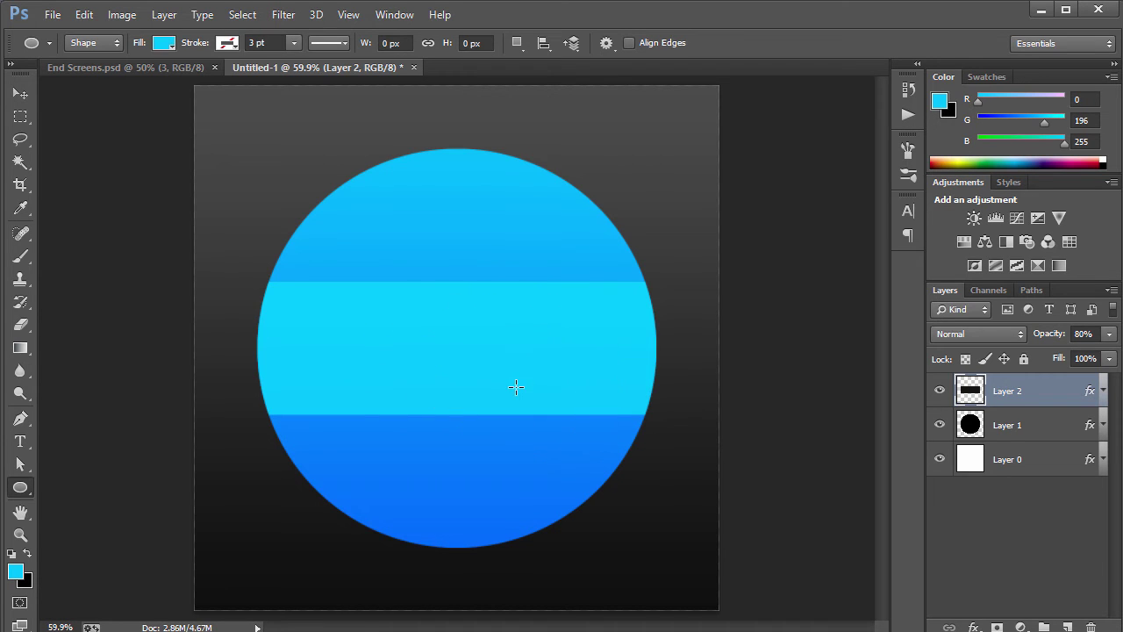
{"action": "left_click_drag", "start_coordinate": [464, 332], "coordinate": [584, 476]}
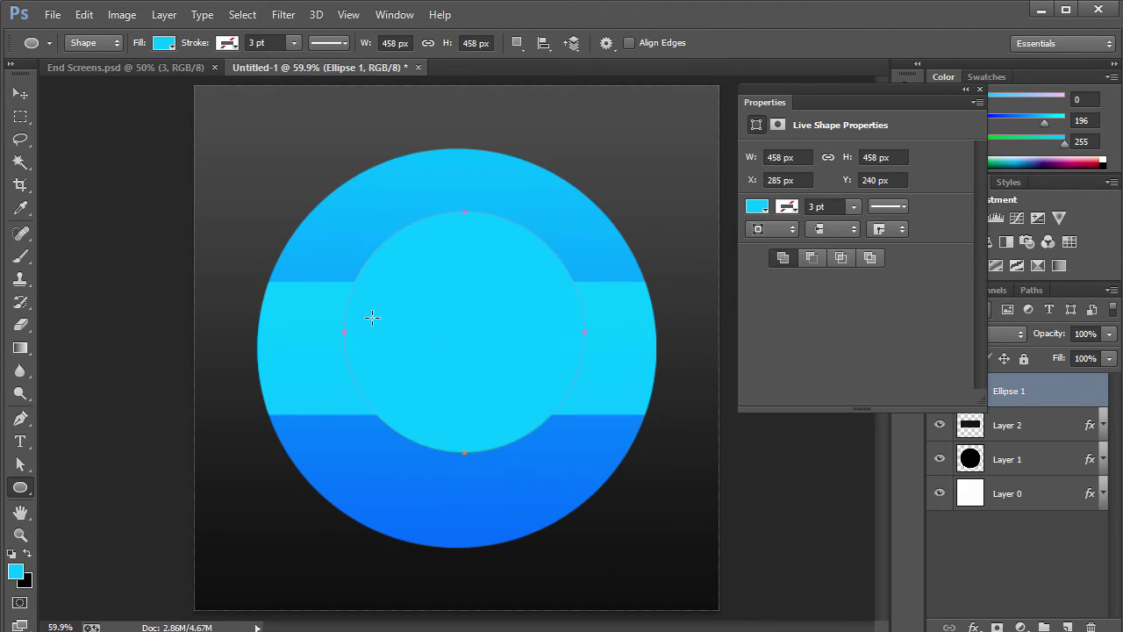
{"action": "left_click", "coordinate": [980, 89]}
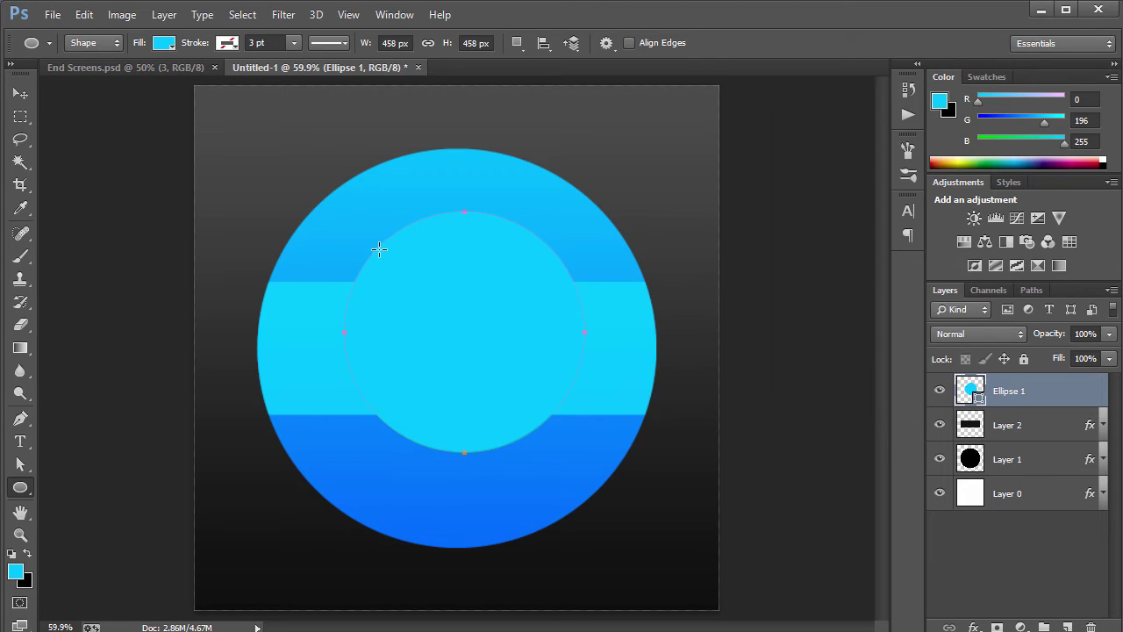
{"action": "left_click", "coordinate": [21, 93]}
{"action": "key", "text": "ctrl+a"}
{"action": "left_click", "coordinate": [443, 42]}
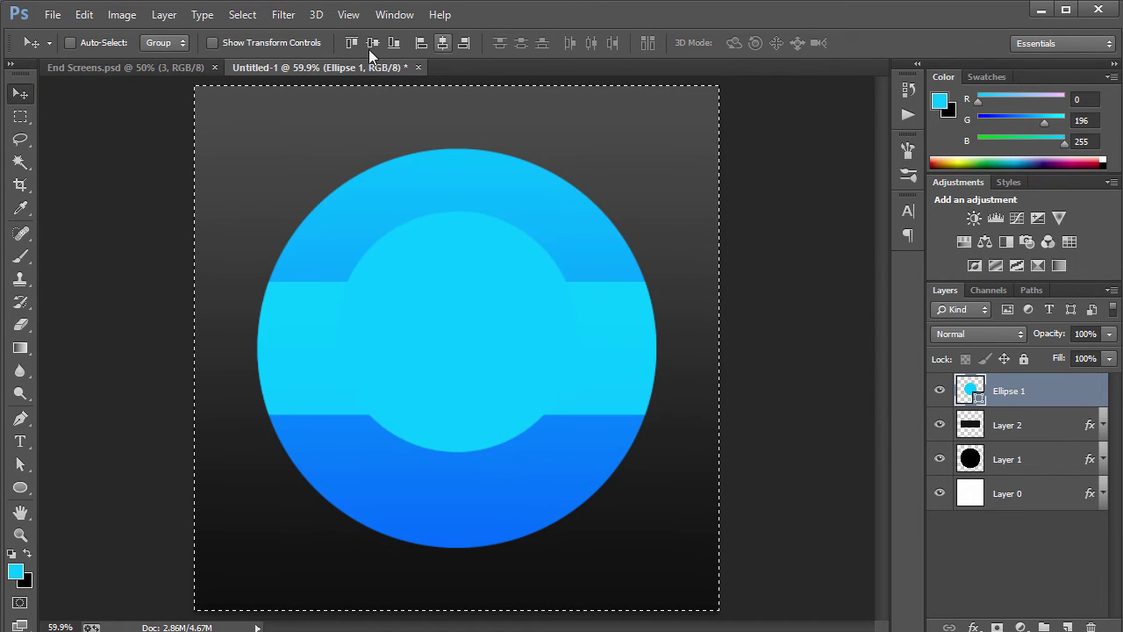
{"action": "left_click", "coordinate": [373, 42]}
{"action": "key", "text": "ctrl+d"}
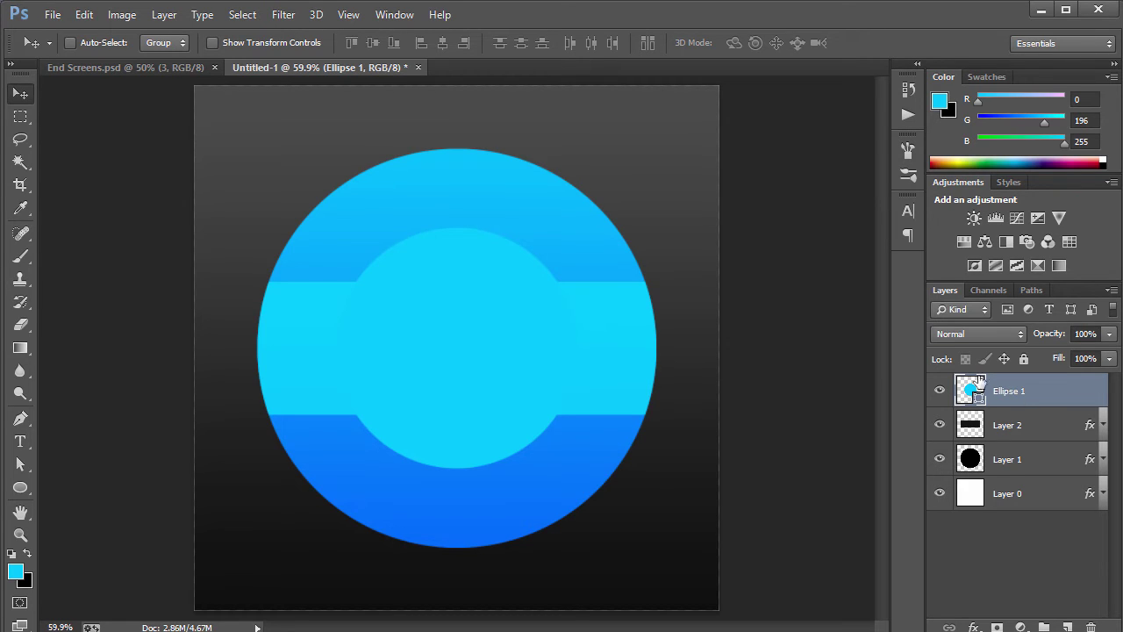
Set the new circle's fill to light grey ededed and duplicate it.
{"action": "left_click", "coordinate": [21, 488]}
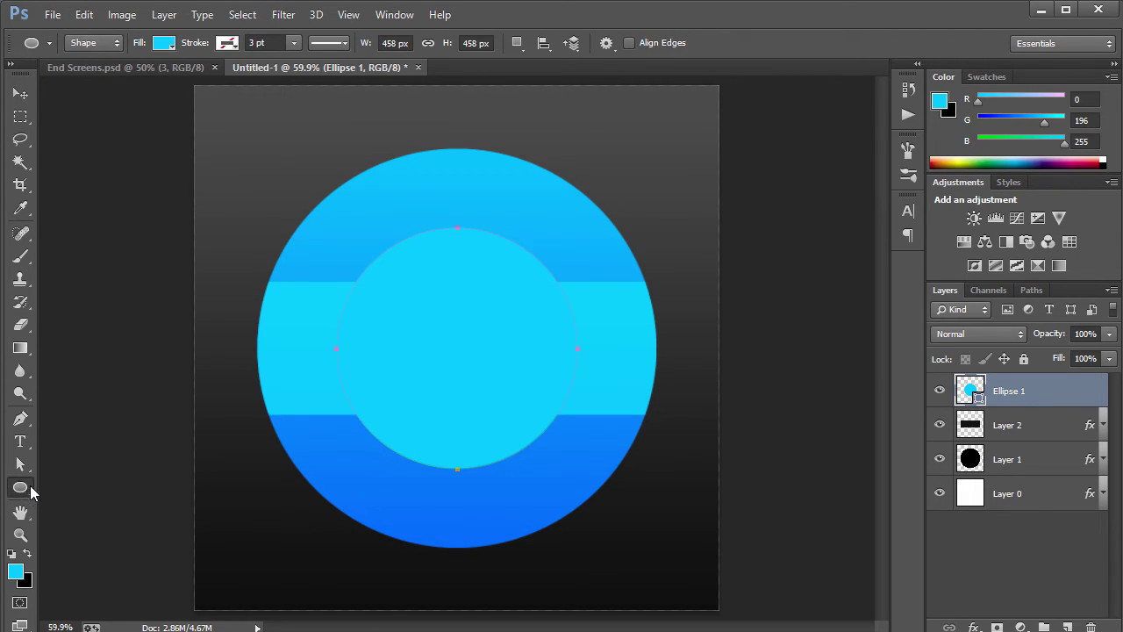
{"action": "left_click", "coordinate": [163, 43]}
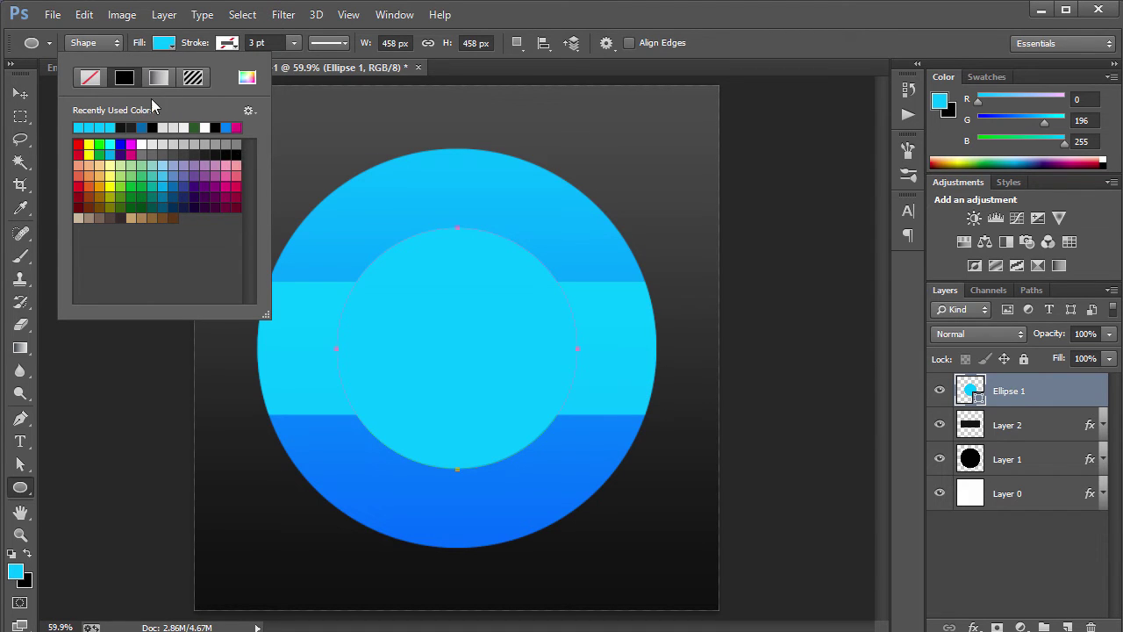
{"action": "left_click", "coordinate": [247, 78]}
{"action": "left_click_drag", "start_coordinate": [641, 182], "coordinate": [617, 187]}
{"action": "left_click", "coordinate": [1015, 162]}
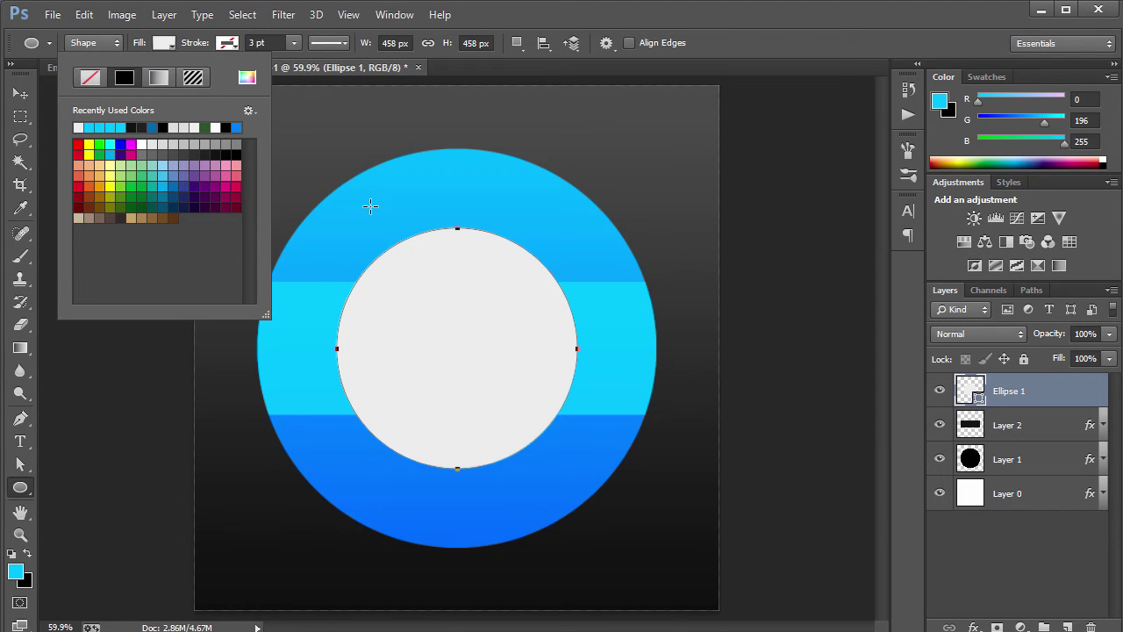
{"action": "left_click", "coordinate": [716, 9]}
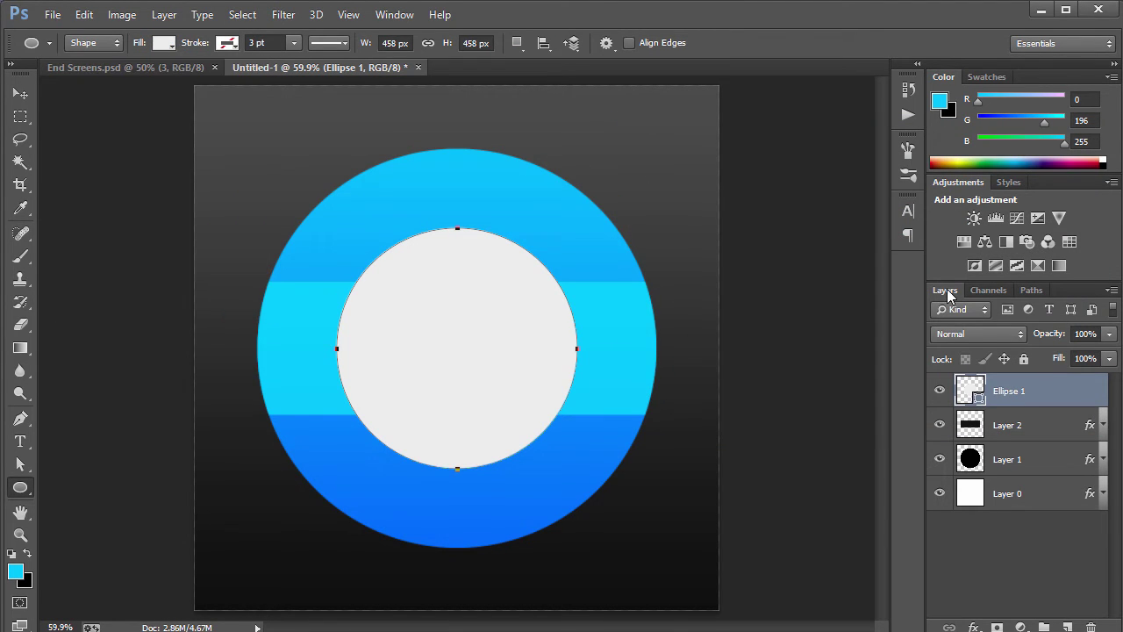
{"action": "key", "text": "ctrl+j"}
Scale the Ellipse 1 copy down to 416 px so a thin grey rim shows around it.
{"action": "key", "text": "ctrl+t"}
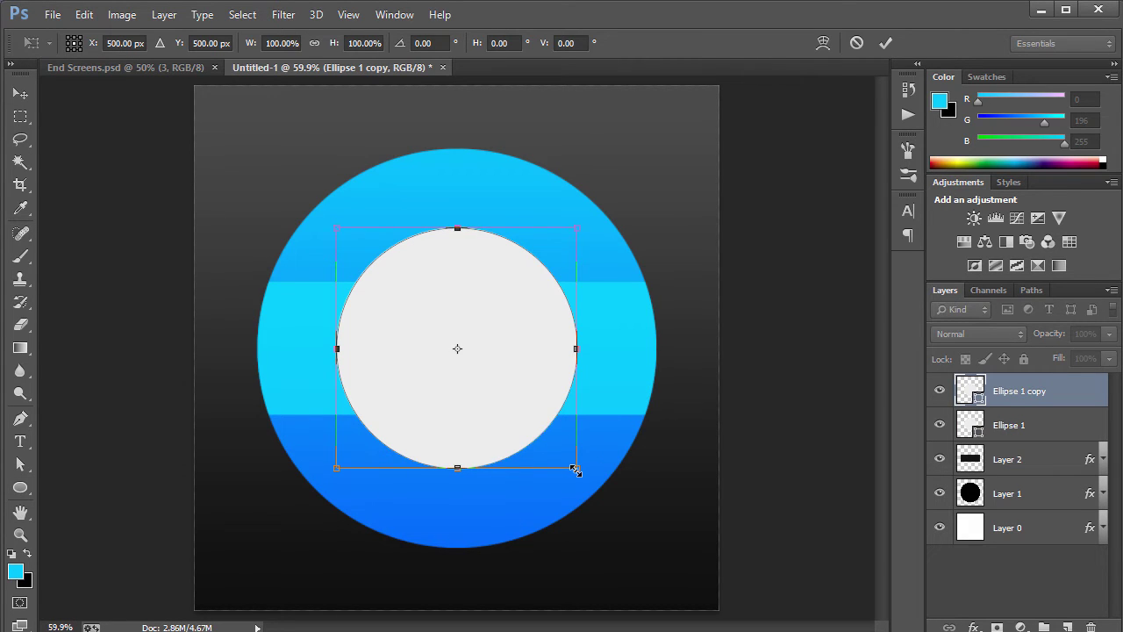
{"action": "left_click_drag", "start_coordinate": [575, 470], "coordinate": [563, 458]}
{"action": "key", "text": "Return"}
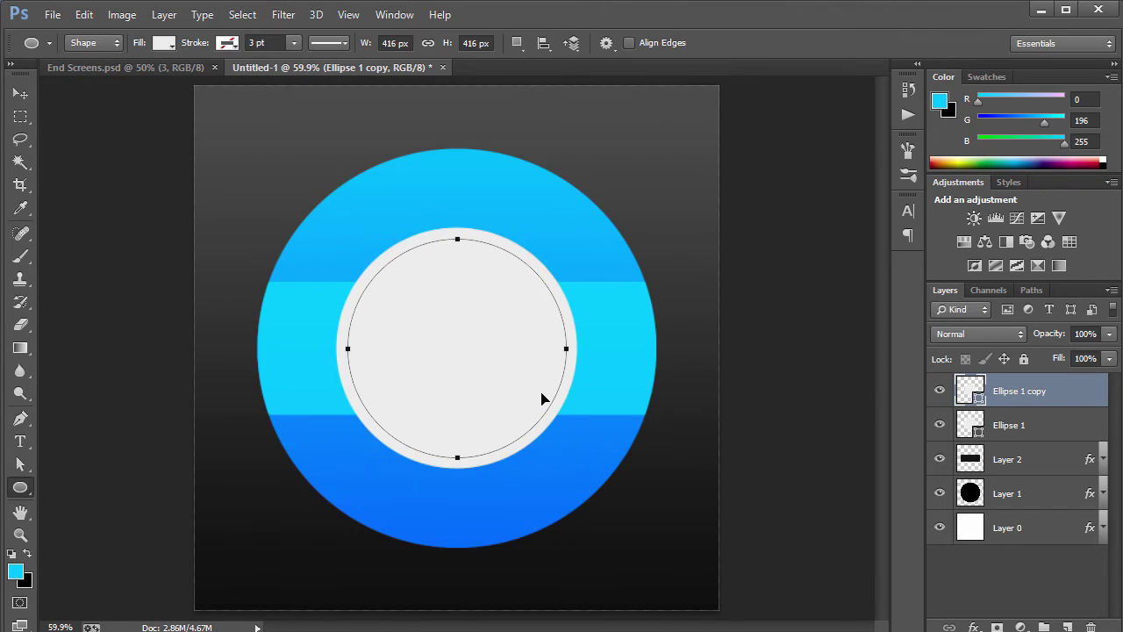
{"action": "left_click", "coordinate": [163, 43]}
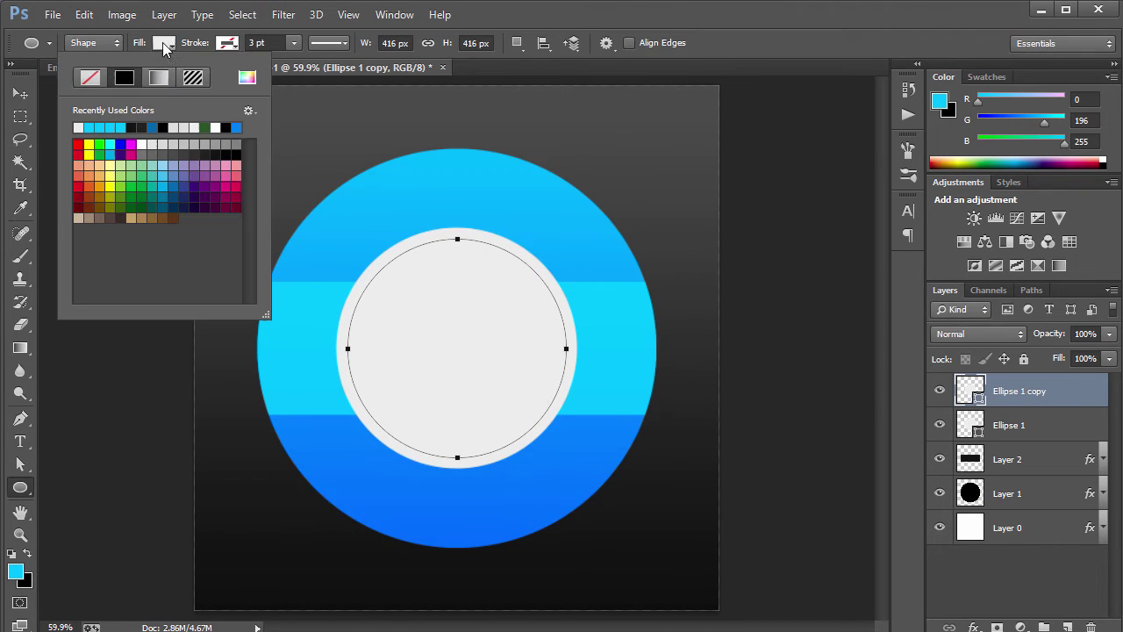
Fill Ellipse 1 copy with the blue recent swatch, leaving a thin light-grey ring.
{"action": "left_click", "coordinate": [122, 128]}
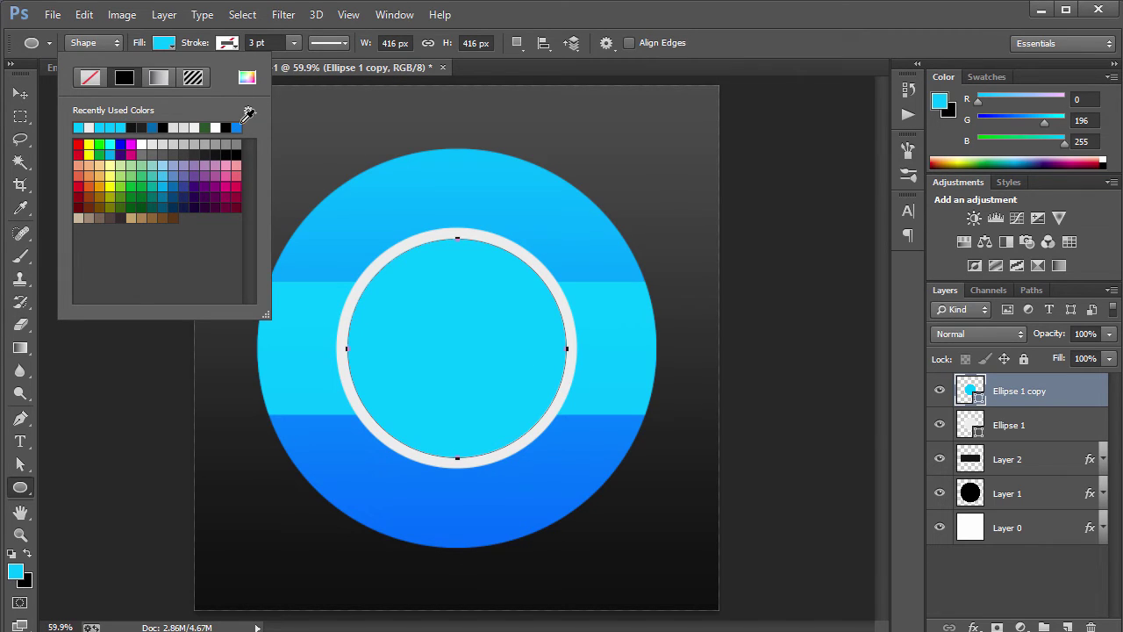
{"action": "left_click", "coordinate": [237, 125]}
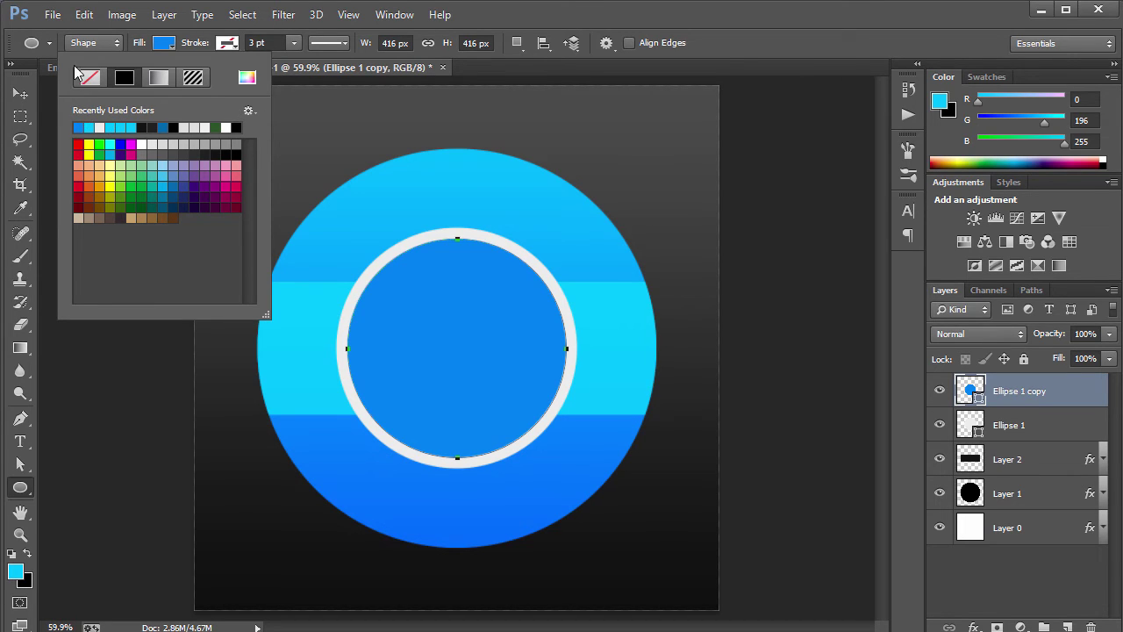
{"action": "left_click", "coordinate": [641, 7]}
{"action": "key", "text": "a"}
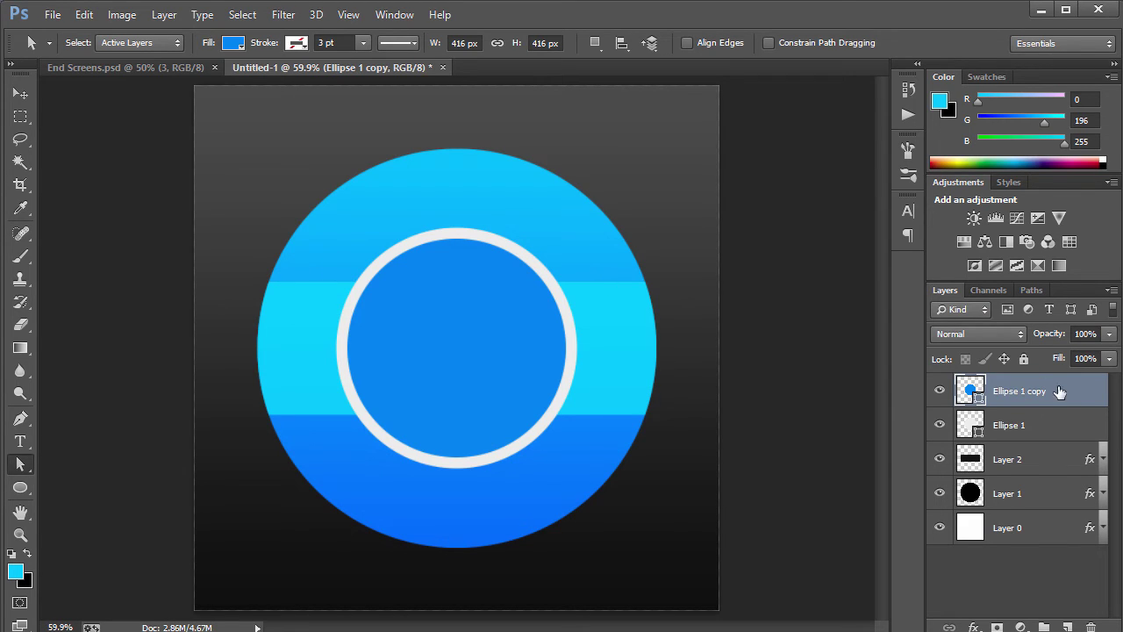
Give the Ellipse 1 ring a slightly darker light-grey recent swatch fill.
{"action": "left_click", "coordinate": [1035, 424]}
{"action": "left_click", "coordinate": [229, 40]}
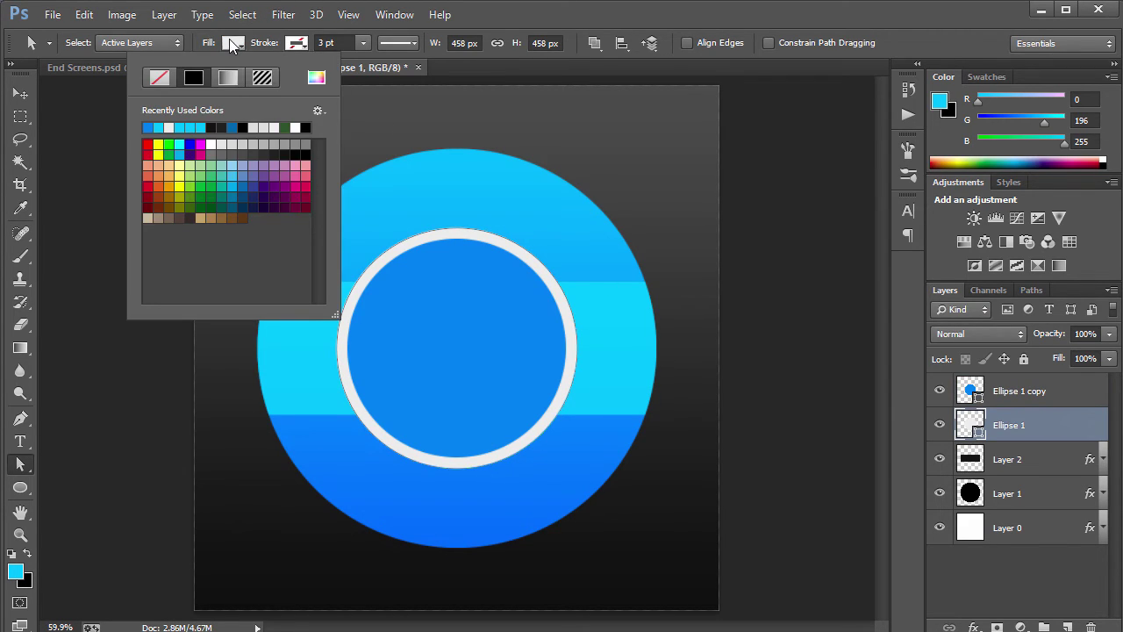
{"action": "left_click", "coordinate": [20, 487]}
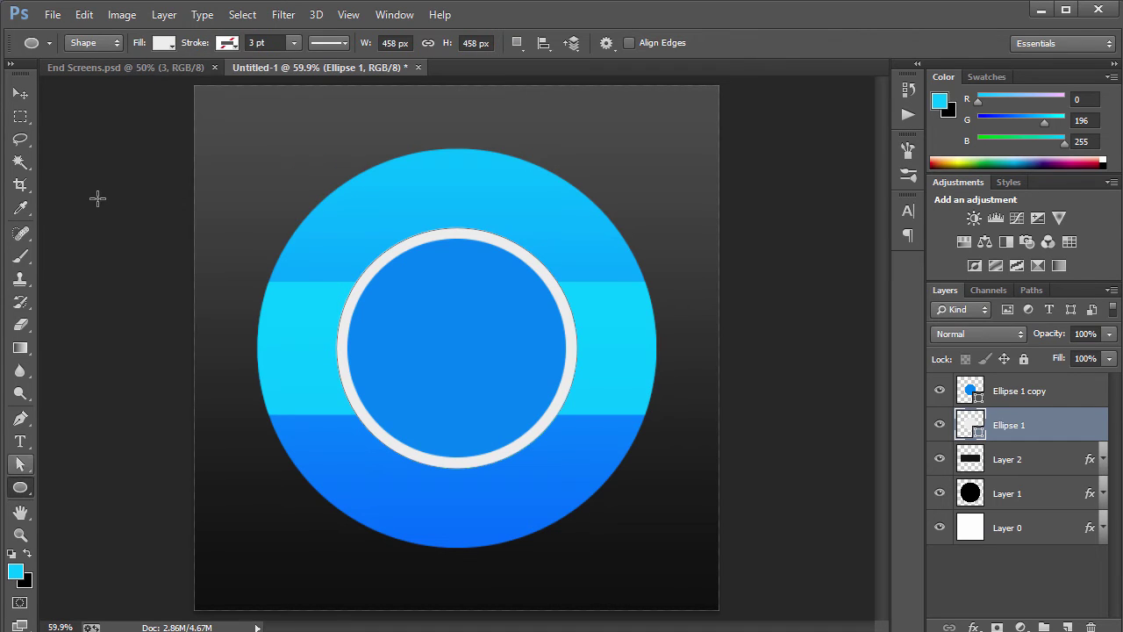
{"action": "left_click", "coordinate": [161, 44]}
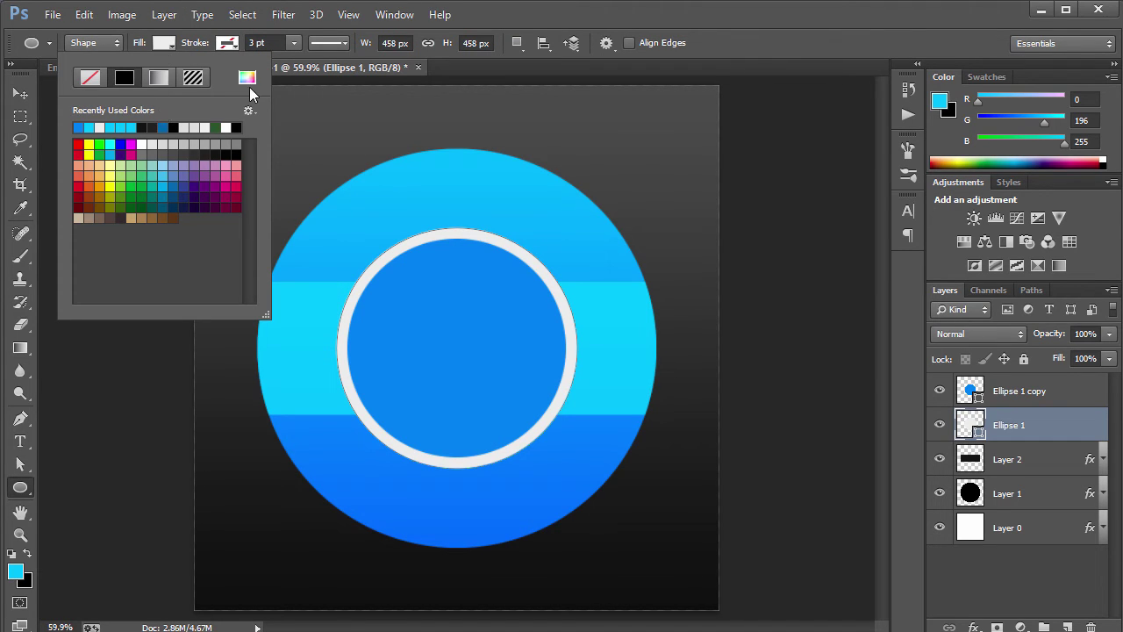
{"action": "left_click", "coordinate": [183, 128]}
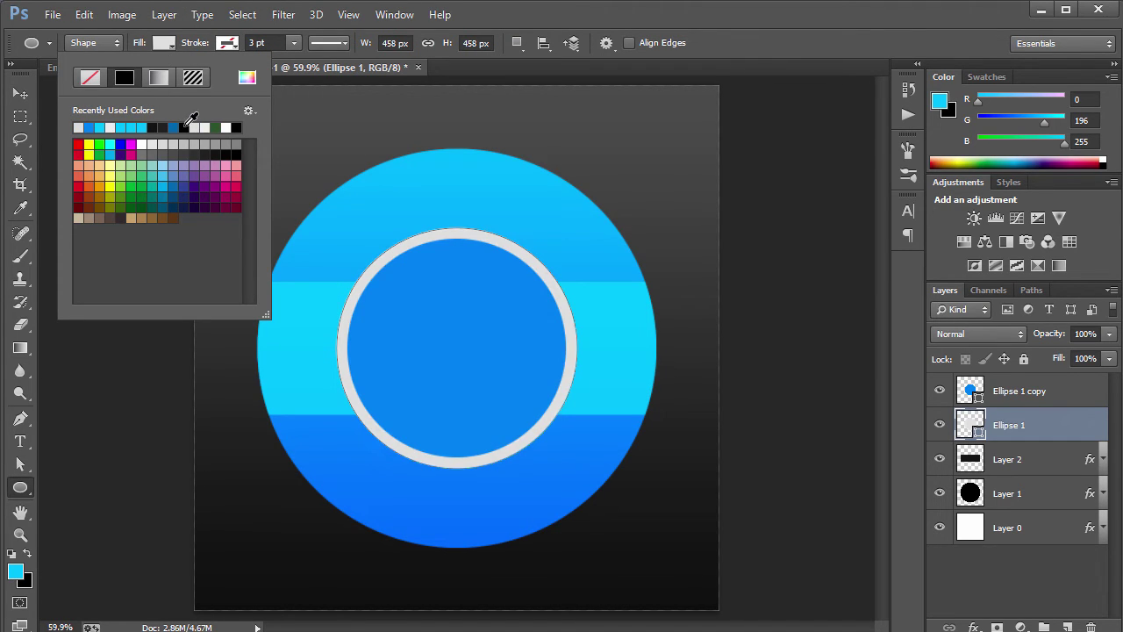
{"action": "left_click", "coordinate": [832, 9]}
{"action": "key", "text": "a"}
{"action": "key", "text": "v"}
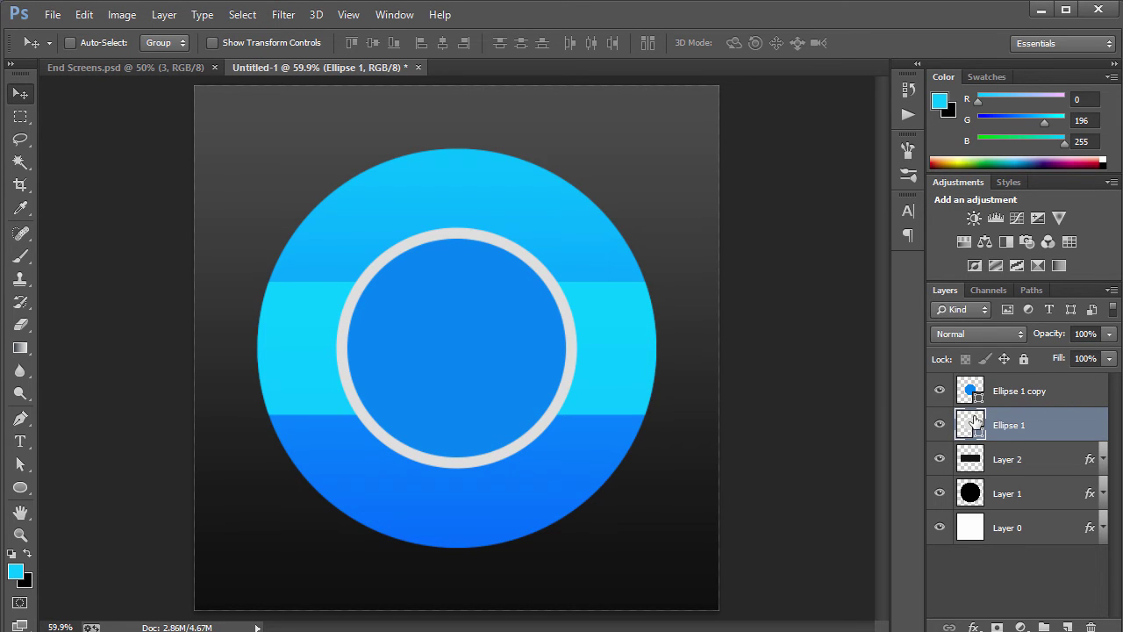
Open Ellipse 1's Layer Style and enable Drop Shadow.
{"action": "left_click", "coordinate": [941, 426]}
{"action": "left_click", "coordinate": [941, 426]}
{"action": "double_click", "coordinate": [1060, 427]}
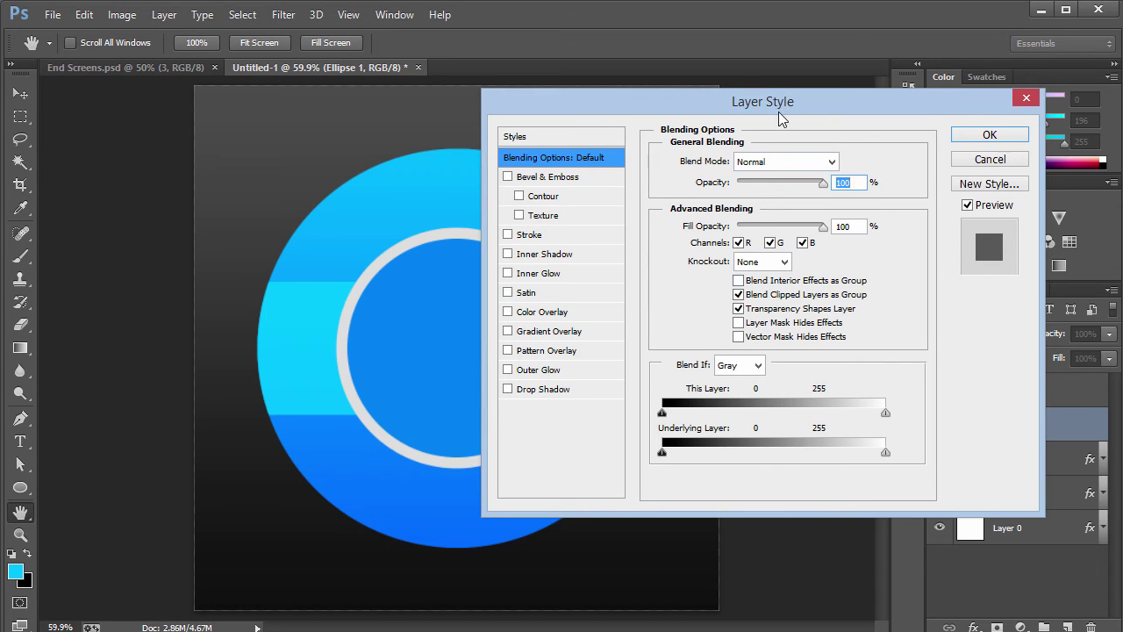
{"action": "left_click_drag", "start_coordinate": [779, 111], "coordinate": [850, 27]}
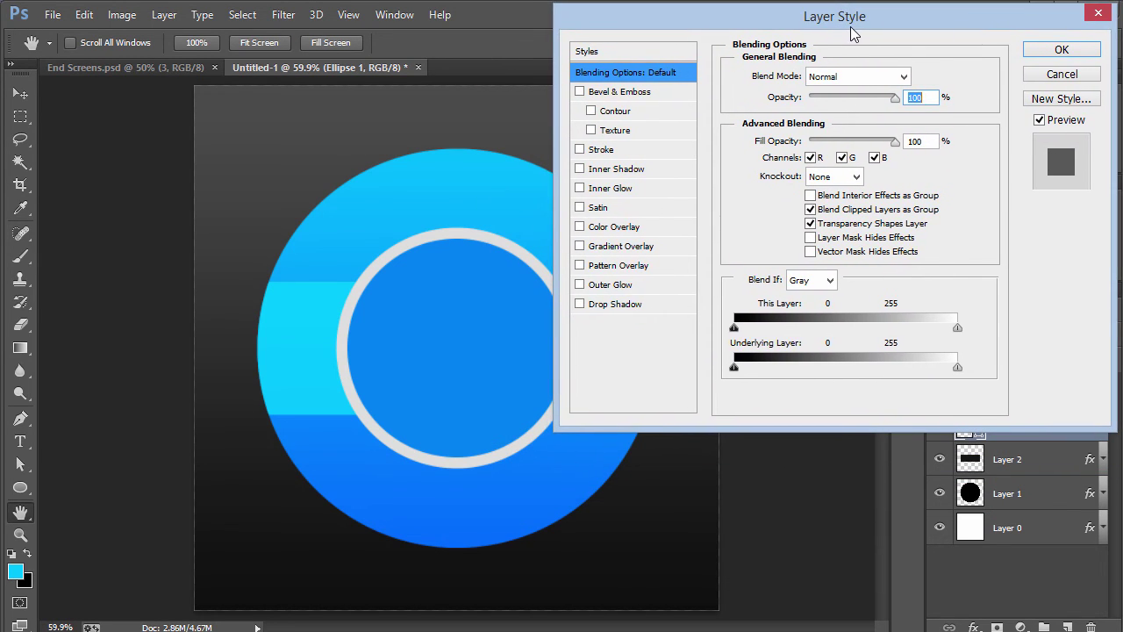
{"action": "left_click", "coordinate": [611, 304]}
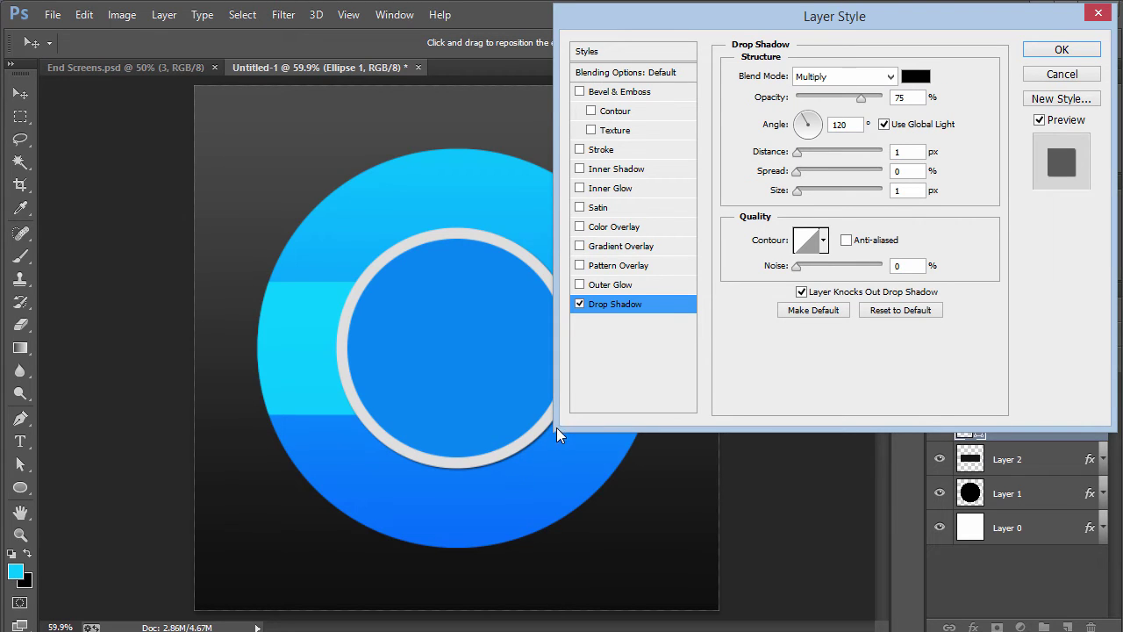
Set the drop shadow to 0 px distance, 144 px size and very low opacity, then apply it.
{"action": "double_click", "coordinate": [912, 153]}
{"action": "type", "text": "0"}
{"action": "left_click_drag", "start_coordinate": [796, 191], "coordinate": [848, 192]}
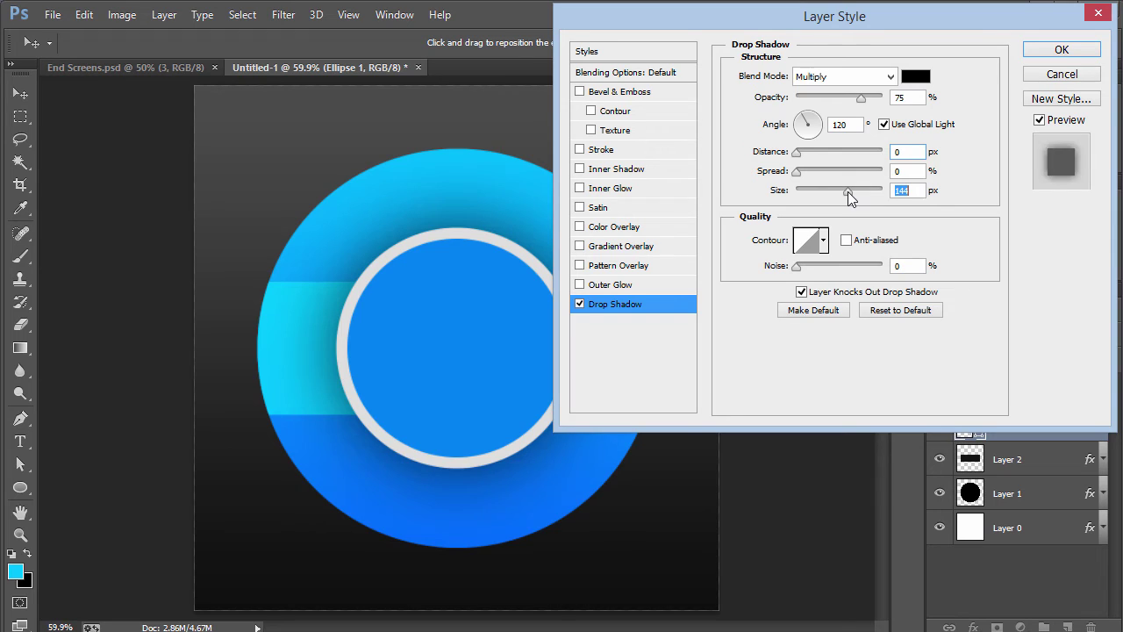
{"action": "left_click", "coordinate": [914, 97]}
{"action": "type", "text": "40"}
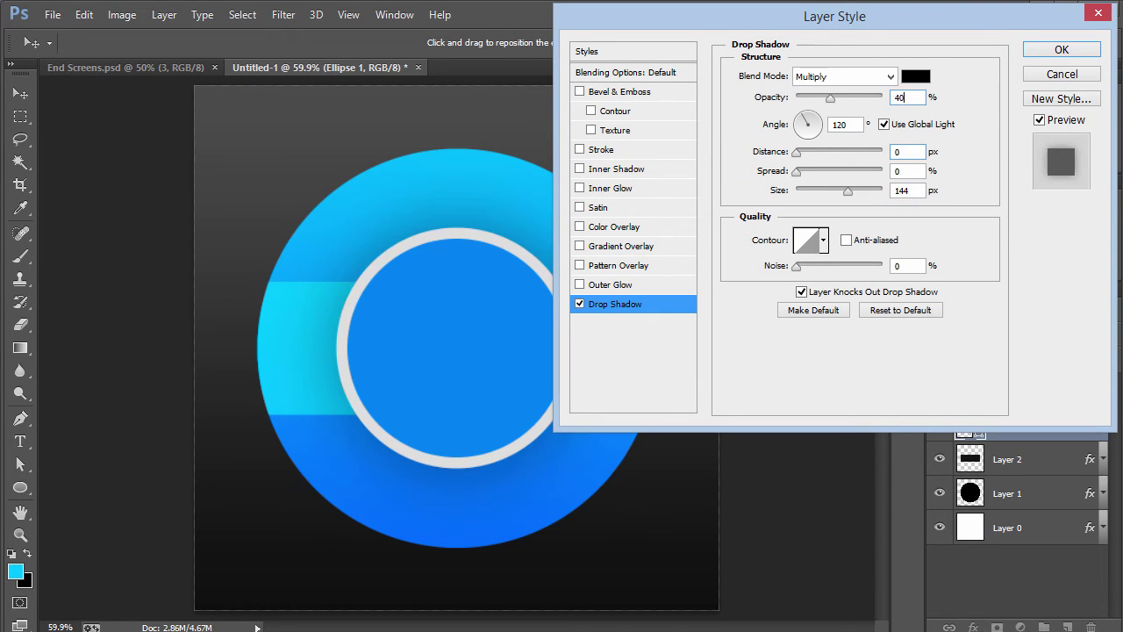
{"action": "key", "text": "BackSpace"}
{"action": "key", "text": "BackSpace"}
{"action": "type", "text": "30"}
{"action": "key", "text": "BackSpace"}
{"action": "type", "text": "5"}
{"action": "key", "text": "BackSpace"}
{"action": "key", "text": "BackSpace"}
{"action": "type", "text": "2"}
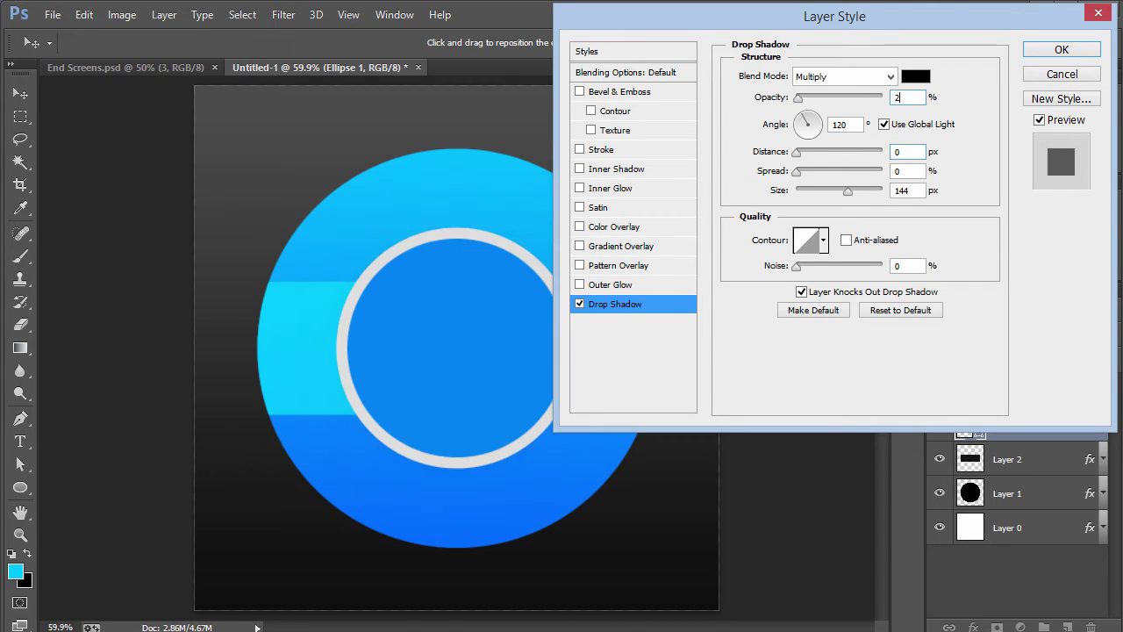
{"action": "type", "text": "0"}
{"action": "key", "text": "BackSpace"}
{"action": "type", "text": "5"}
{"action": "key", "text": "Return"}
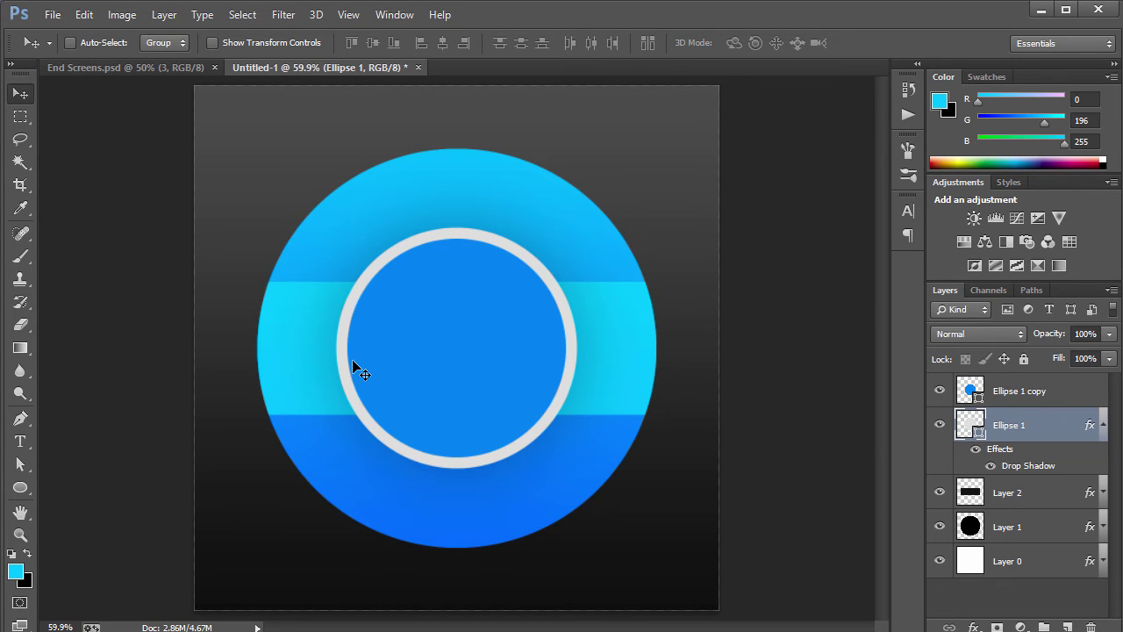
Shrink both the lens ring and inner circle together around their centre.
{"action": "left_click", "coordinate": [1103, 424]}
{"action": "left_click", "coordinate": [1072, 397], "text": "shift"}
{"action": "key", "text": "ctrl+t"}
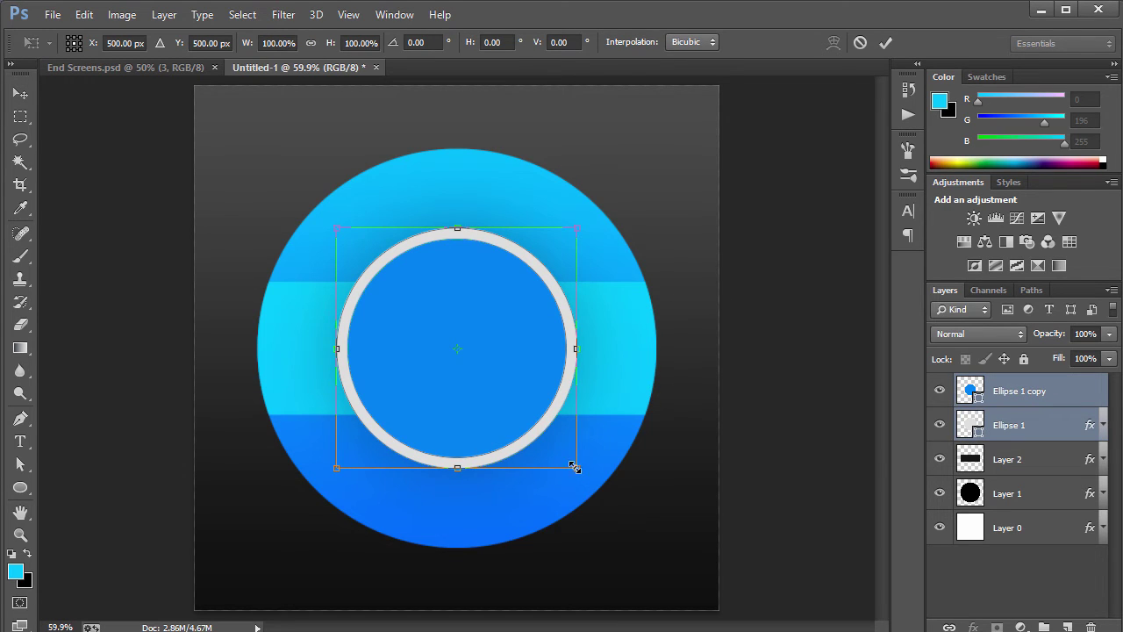
{"action": "left_click_drag", "start_coordinate": [572, 465], "coordinate": [562, 455]}
{"action": "key", "text": "Return"}
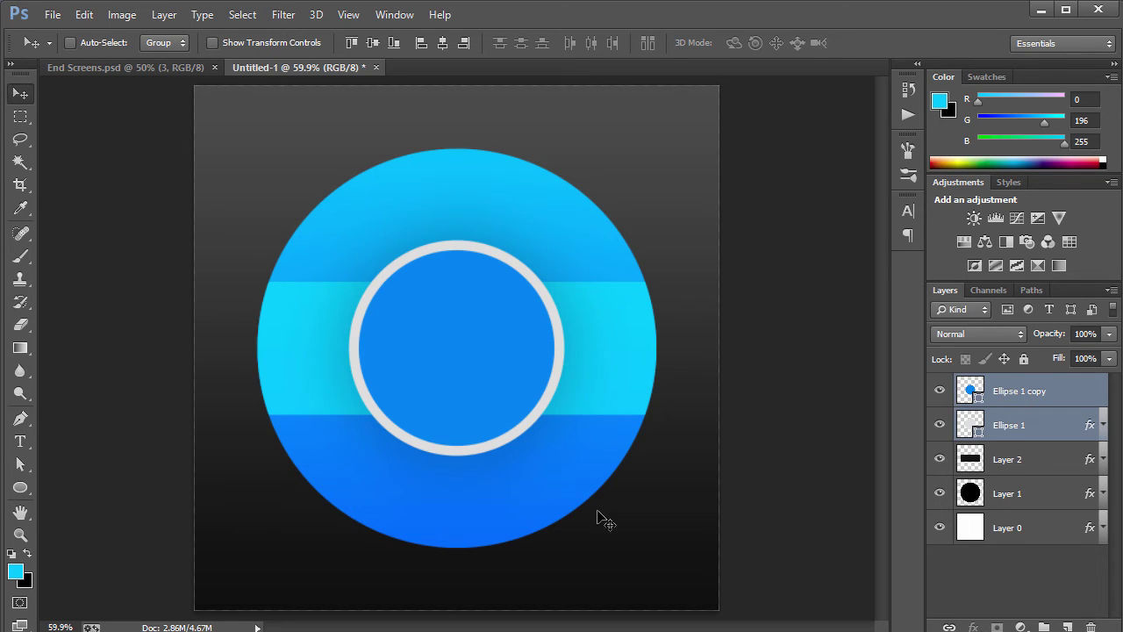
Draw a small 56 px circle, Ellipse 2, near the icon's upper left.
{"action": "left_click", "coordinate": [21, 487]}
{"action": "mouse_move", "coordinate": [364, 220]}
{"action": "left_mouse_down"}
{"action": "mouse_move", "coordinate": [345, 208]}
{"action": "mouse_move", "coordinate": [369, 220]}
{"action": "left_mouse_up"}
{"action": "key", "text": "ctrl+z"}
Fill Ellipse 2 with the ring's light grey, sampled in the colour picker.
{"action": "key", "text": "i"}
{"action": "left_click", "coordinate": [371, 212]}
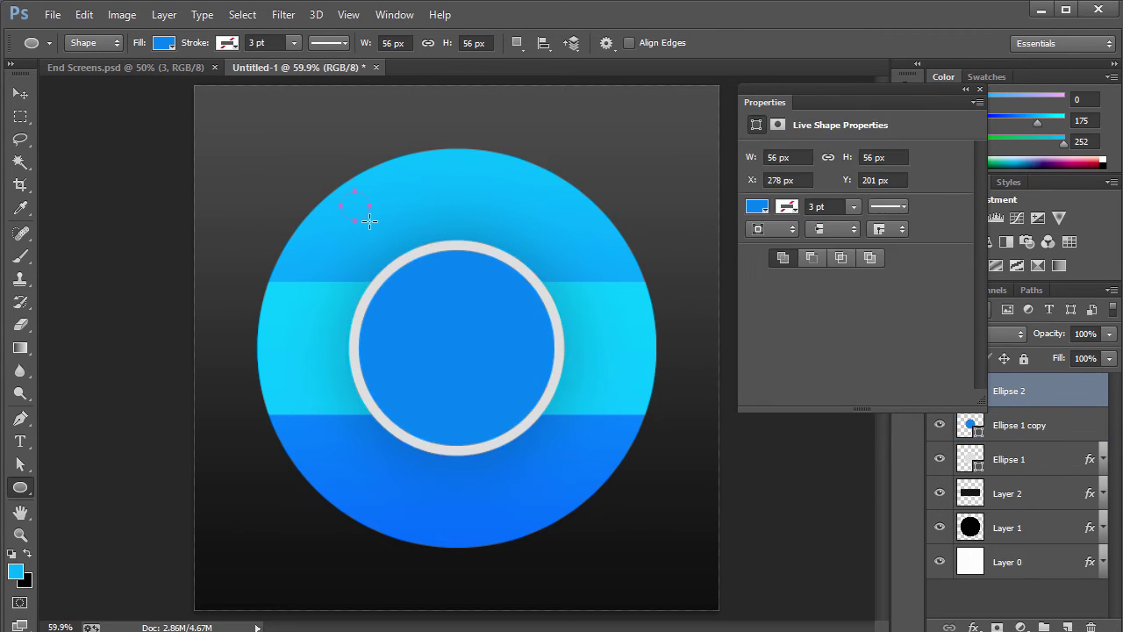
{"action": "left_click", "coordinate": [754, 210]}
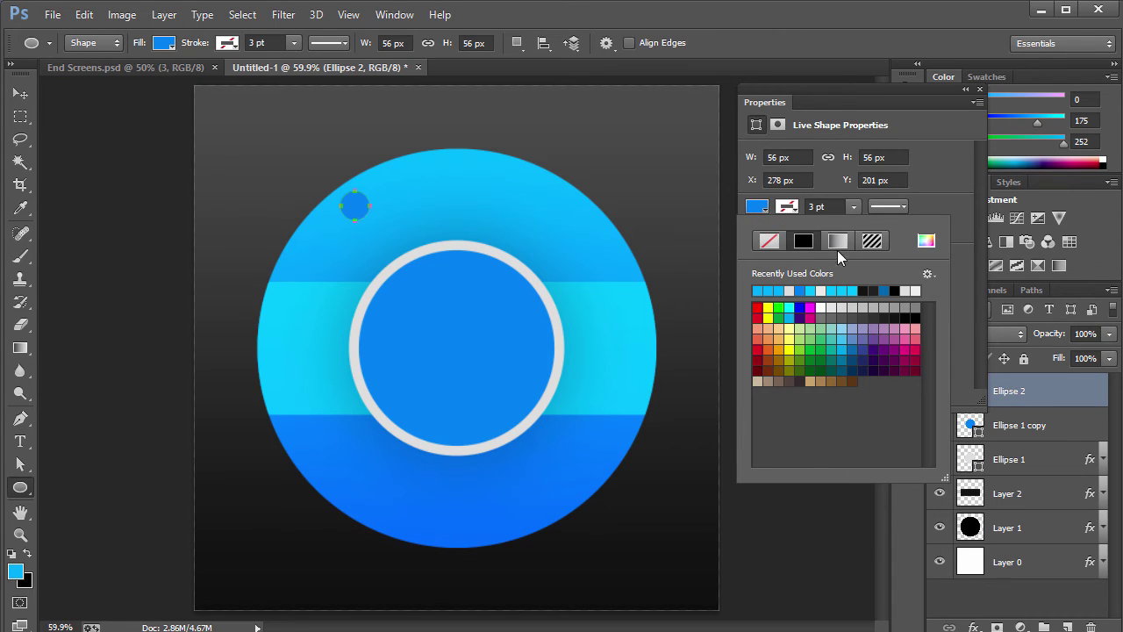
{"action": "left_click", "coordinate": [925, 241]}
{"action": "left_click_drag", "start_coordinate": [509, 254], "coordinate": [512, 249]}
{"action": "left_click", "coordinate": [1058, 161]}
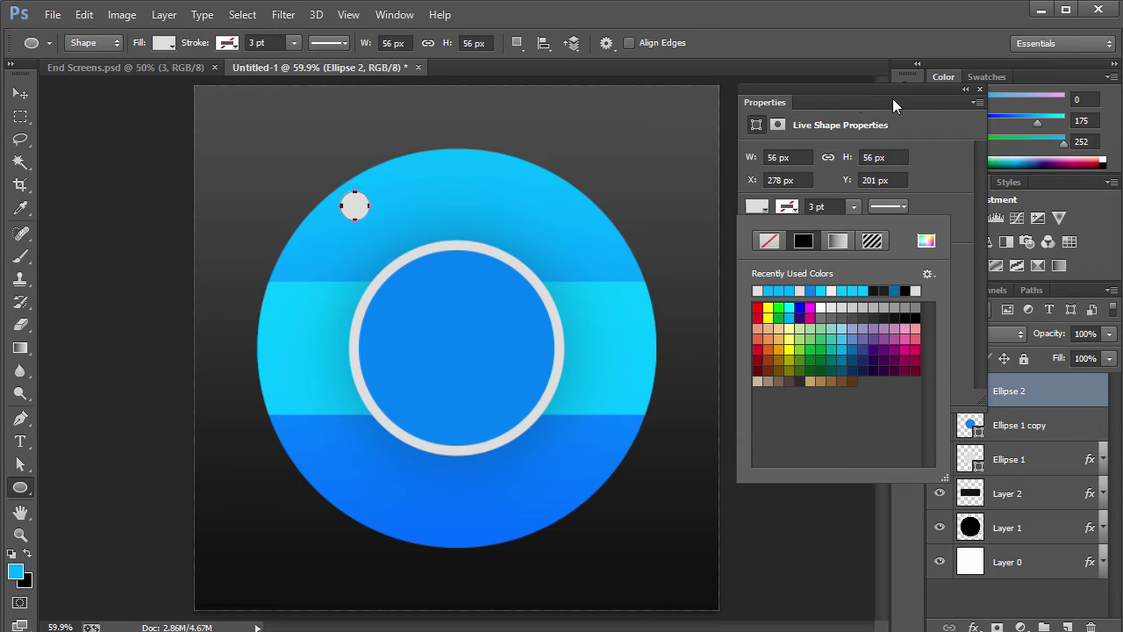
{"action": "left_click", "coordinate": [980, 89]}
Move the dot into the upper-left blue area, shrink it twice and nudge it down-left.
{"action": "key", "text": "a"}
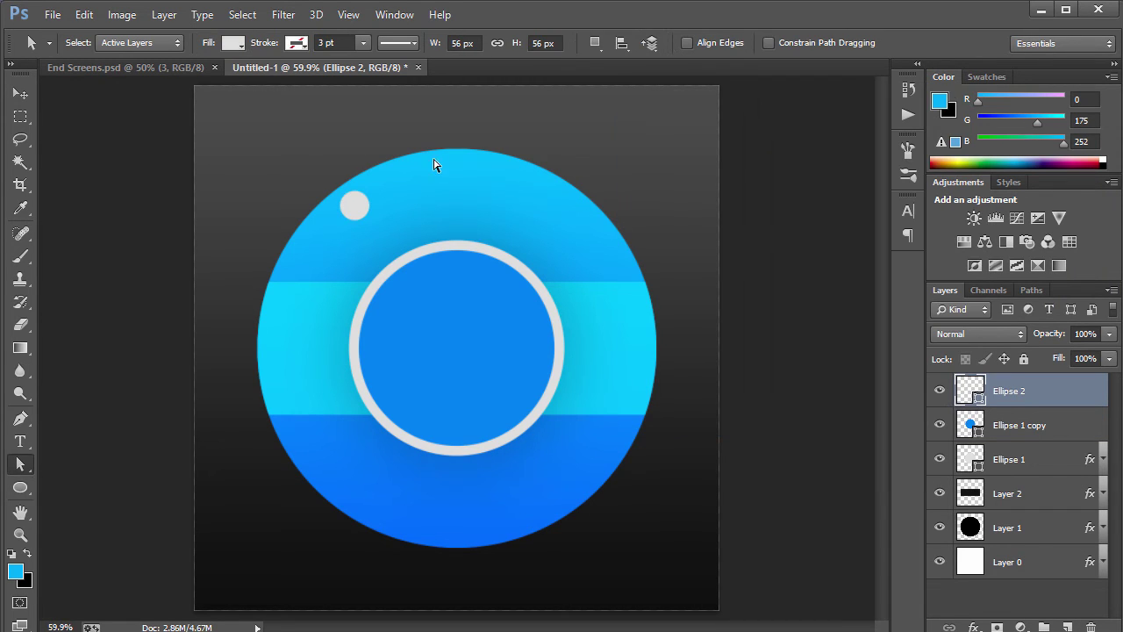
{"action": "key", "text": "v"}
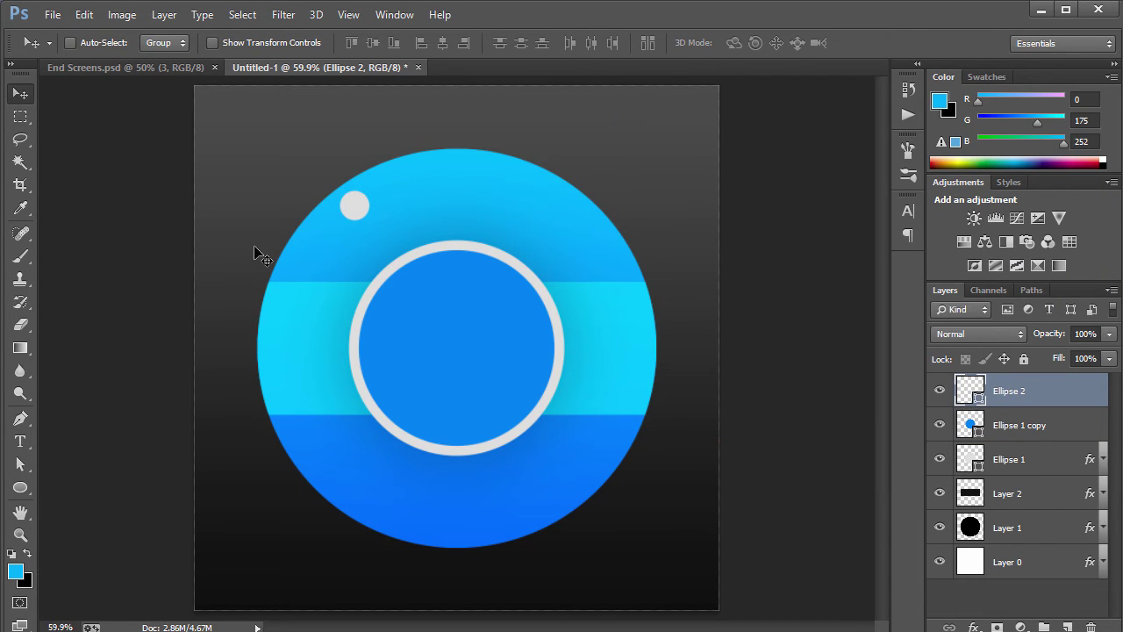
{"action": "left_click_drag", "start_coordinate": [328, 261], "coordinate": [313, 293]}
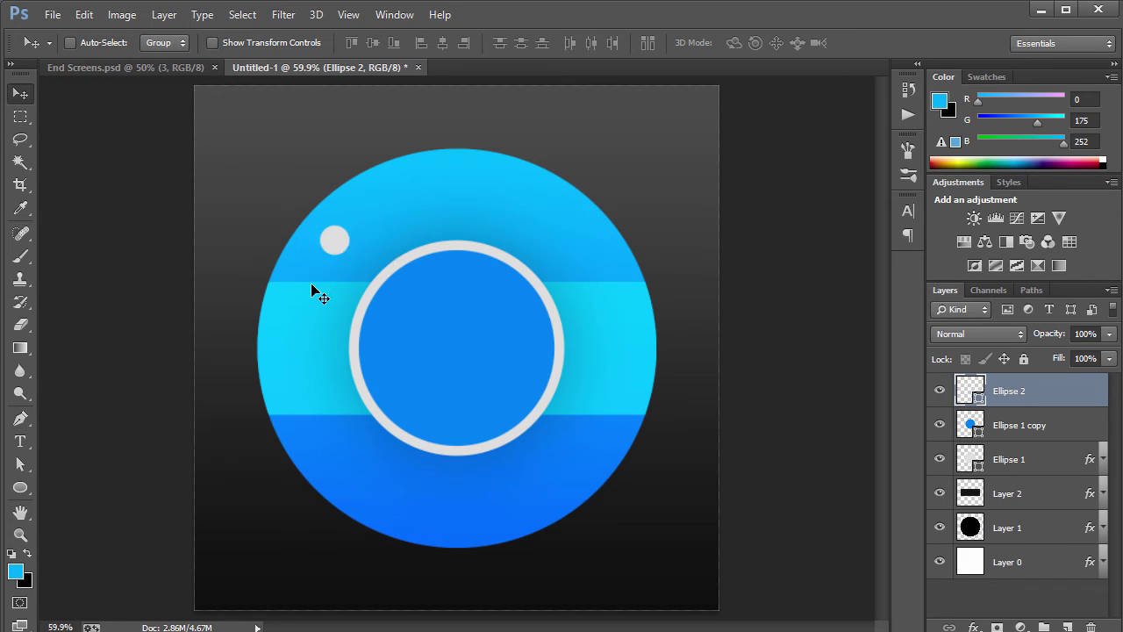
{"action": "key", "text": "ctrl+t"}
{"action": "left_click_drag", "start_coordinate": [353, 226], "coordinate": [336, 238]}
{"action": "key", "text": "Return"}
{"action": "key", "text": "ctrl+t"}
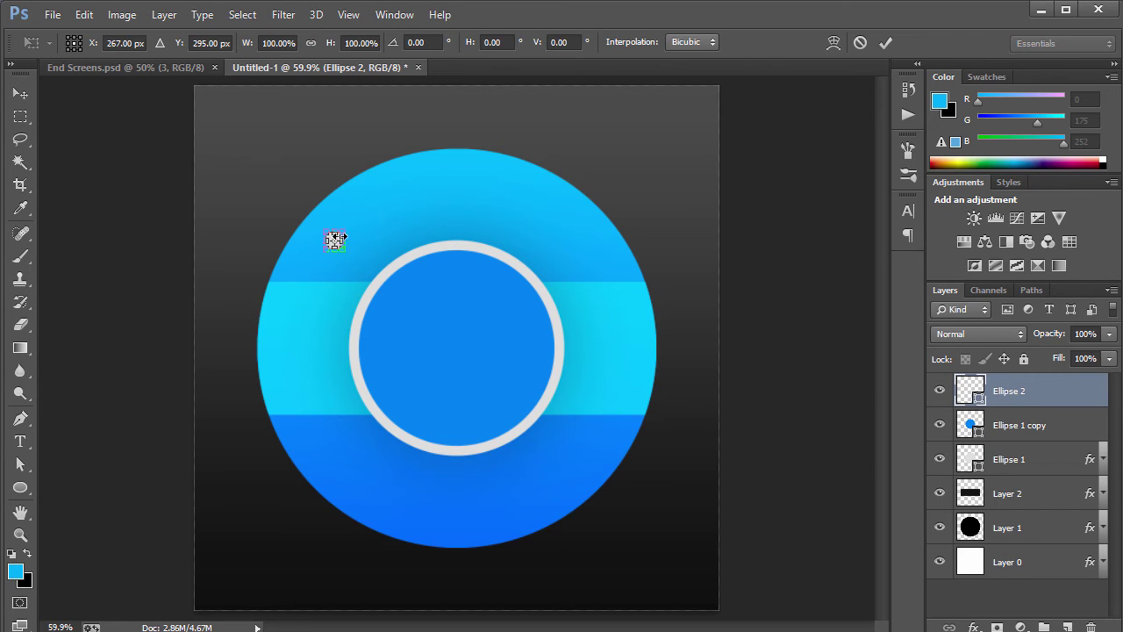
{"action": "left_click_drag", "start_coordinate": [334, 239], "coordinate": [334, 243]}
{"action": "key", "text": "Return"}
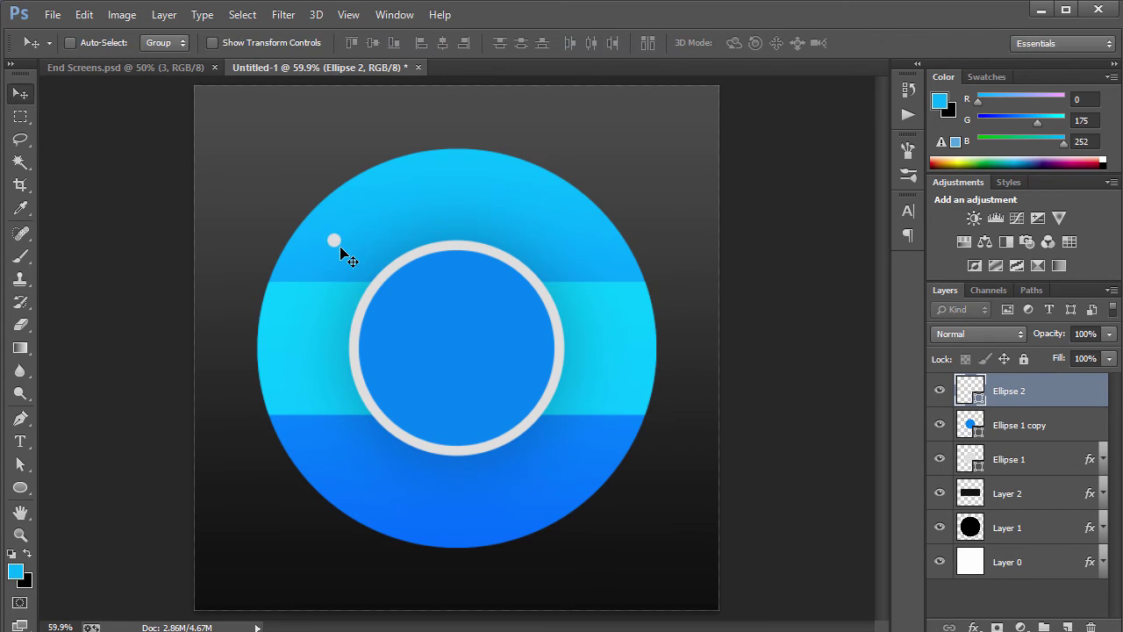
{"action": "key", "text": "shift+Down"}
{"action": "key", "text": "shift+Left"}
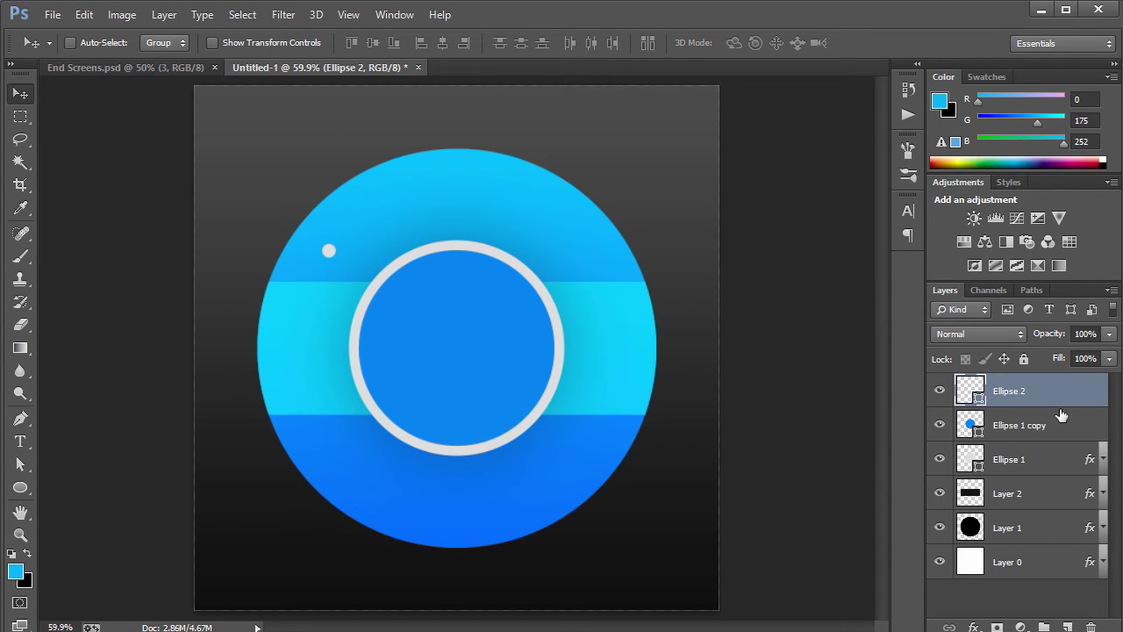
Copy Ellipse 1's drop shadow style and paste it onto the Ellipse 2 dot.
{"action": "right_click", "coordinate": [1070, 427]}
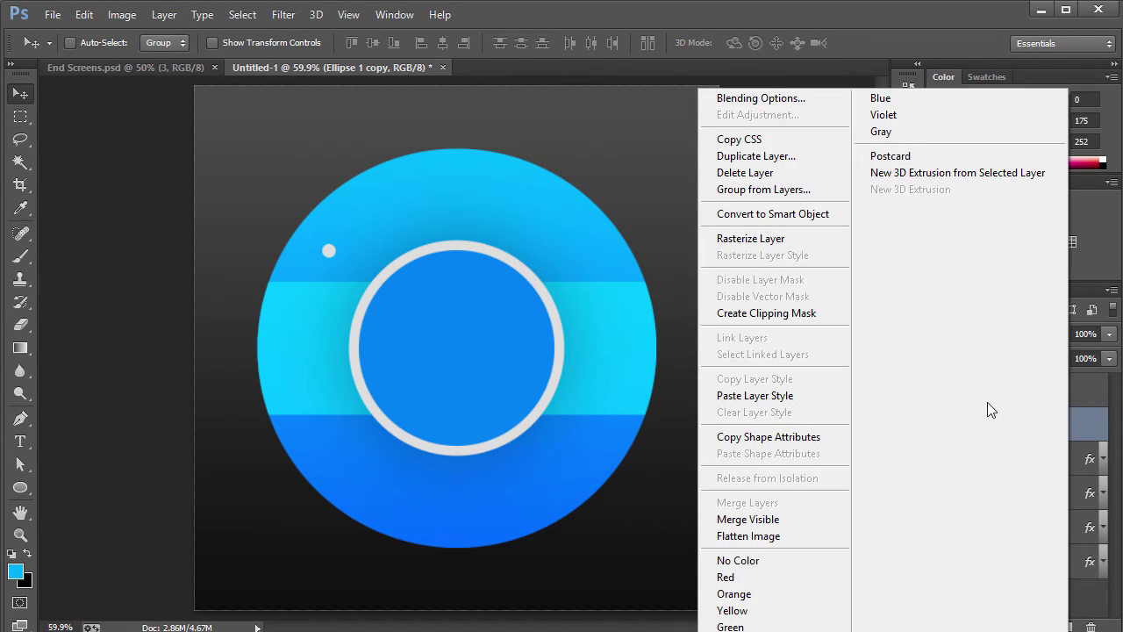
{"action": "left_click", "coordinate": [1116, 471]}
{"action": "left_click", "coordinate": [1047, 459]}
{"action": "right_click", "coordinate": [1046, 459]}
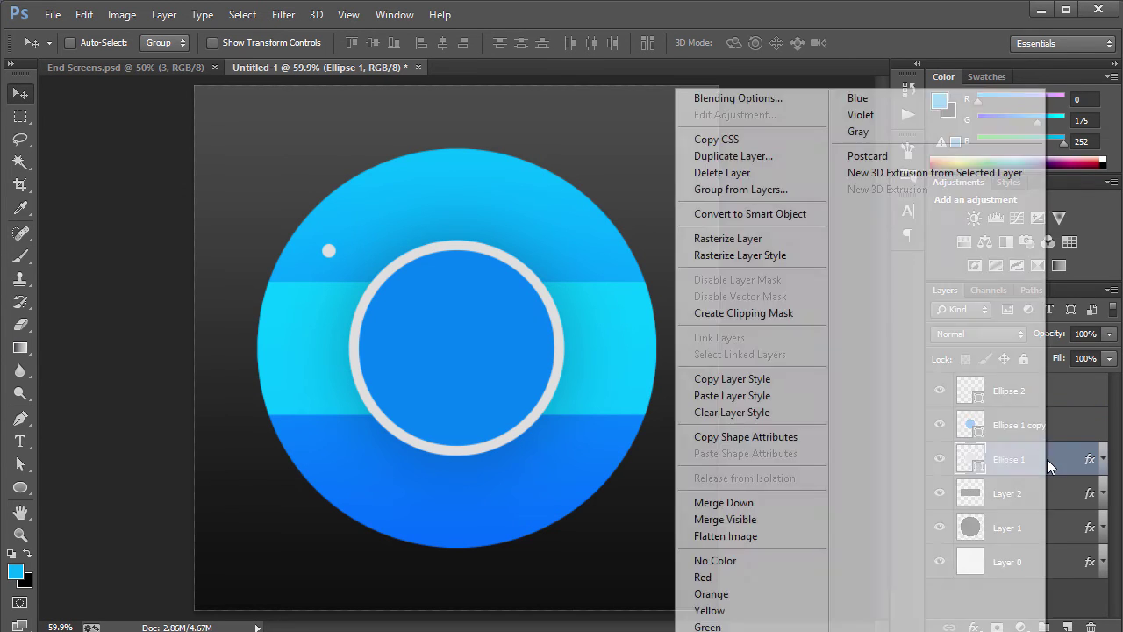
{"action": "left_click", "coordinate": [740, 381]}
{"action": "right_click", "coordinate": [1042, 399]}
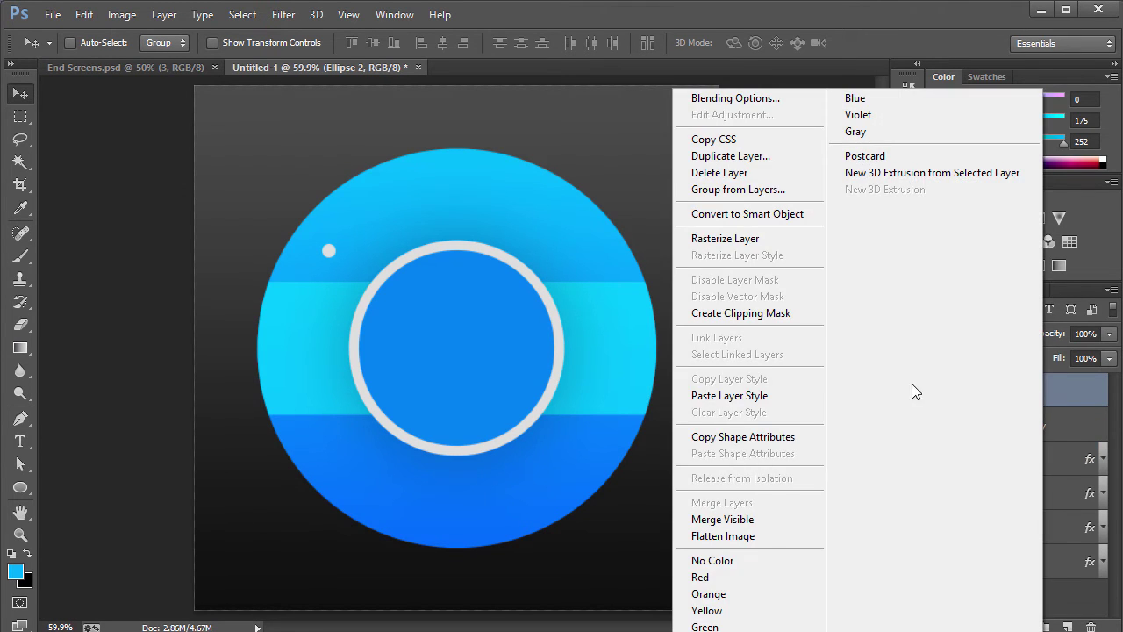
{"action": "left_click", "coordinate": [763, 396]}
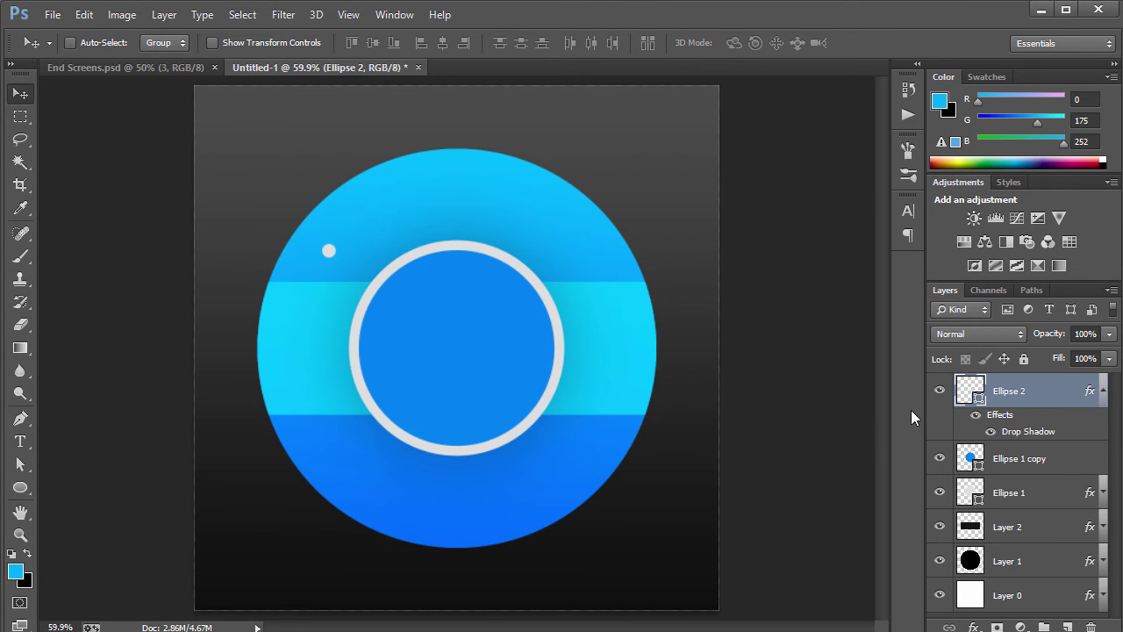
Change a value in Ellipse 2's Drop Shadow settings and close the dialog.
{"action": "double_click", "coordinate": [1060, 399]}
{"action": "left_click", "coordinate": [619, 304]}
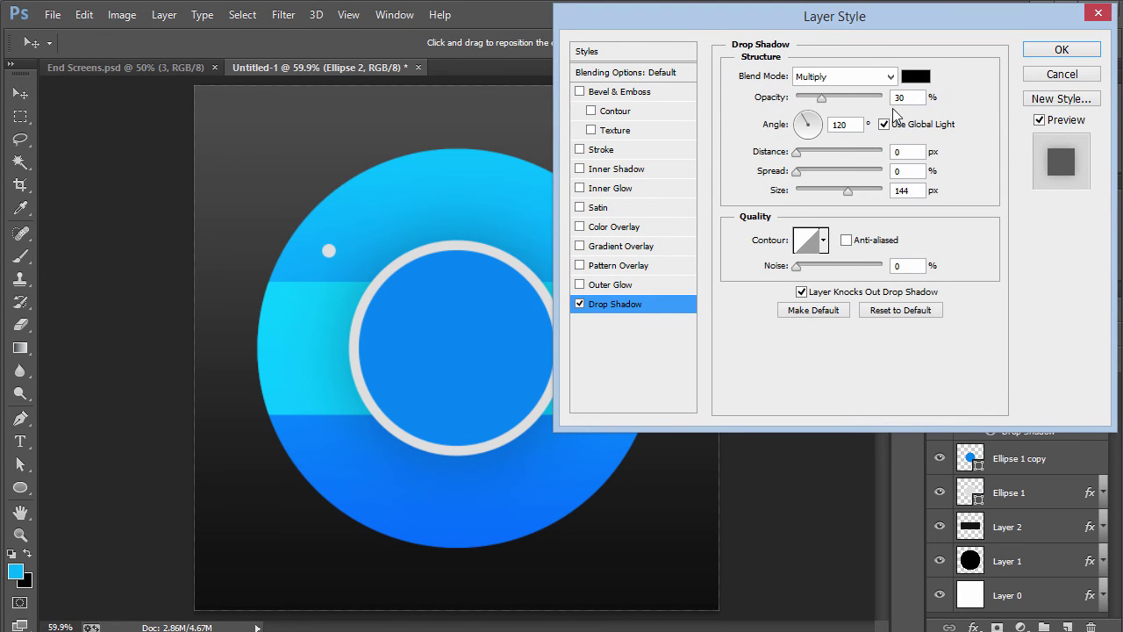
{"action": "key", "text": "BackSpace"}
{"action": "key", "text": "BackSpace"}
{"action": "type", "text": "6"}
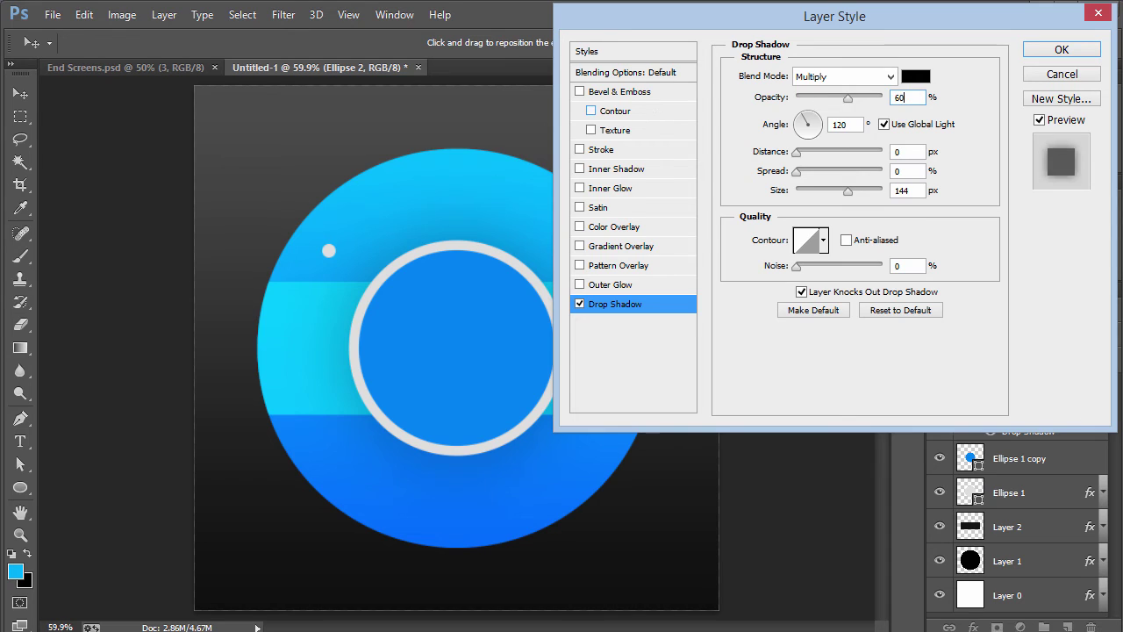
{"action": "type", "text": "00"}
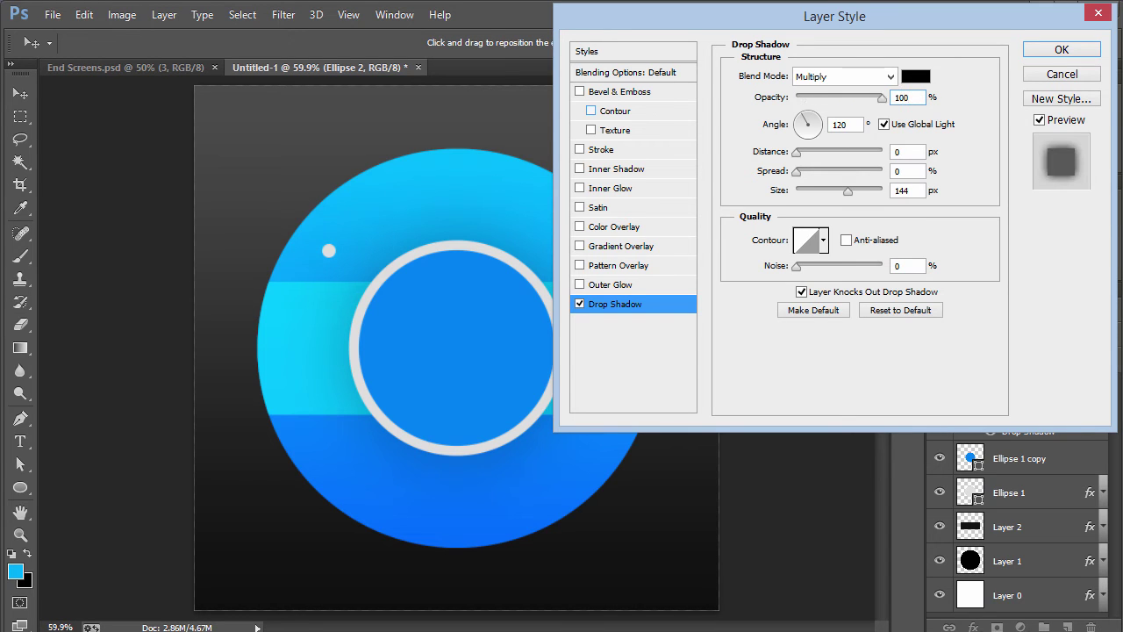
{"action": "key", "text": "Return"}
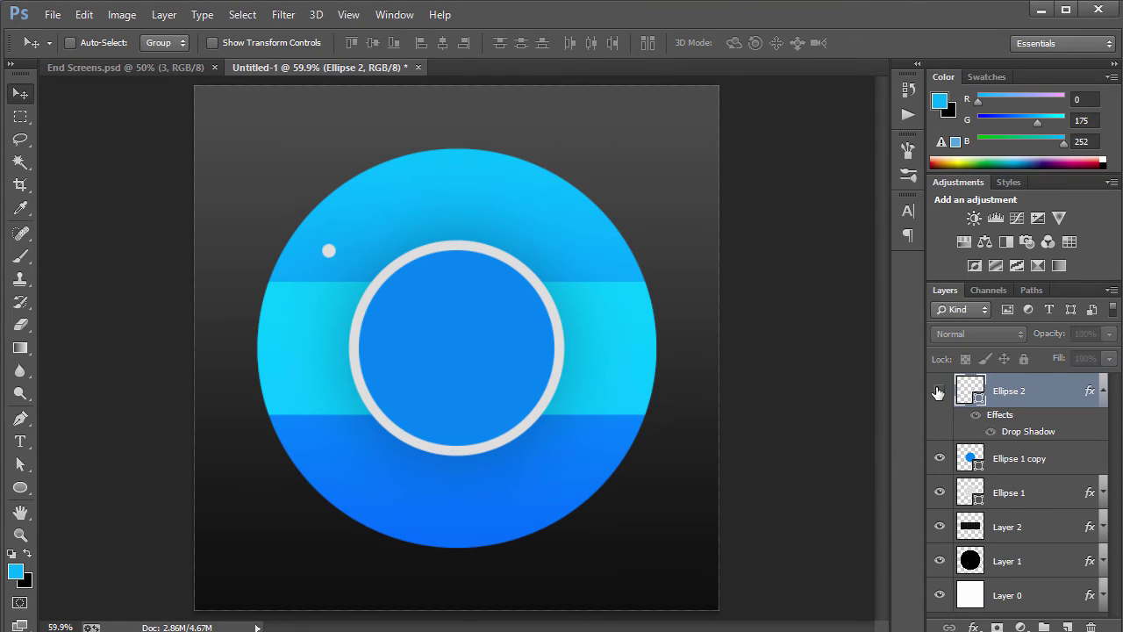
Tighten Ellipse 2's drop shadow to 13 px size, 10 px distance and 20% opacity.
{"action": "double_click", "coordinate": [1056, 397]}
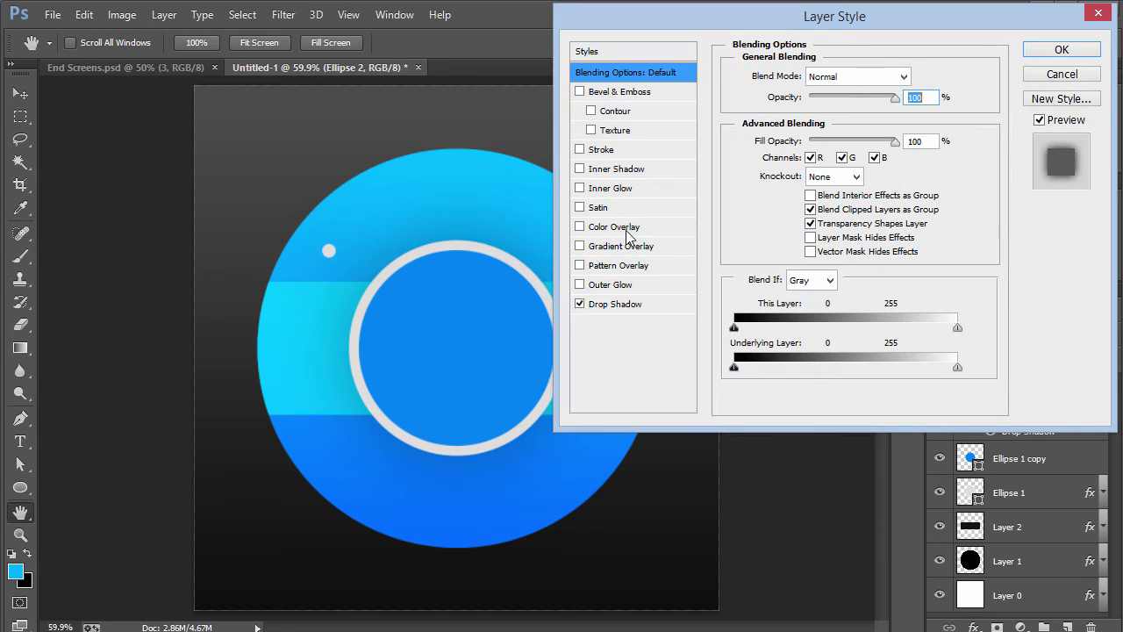
{"action": "left_click", "coordinate": [612, 305]}
{"action": "mouse_move", "coordinate": [812, 190]}
{"action": "left_mouse_down"}
{"action": "mouse_move", "coordinate": [831, 192]}
{"action": "mouse_move", "coordinate": [806, 197]}
{"action": "left_mouse_up"}
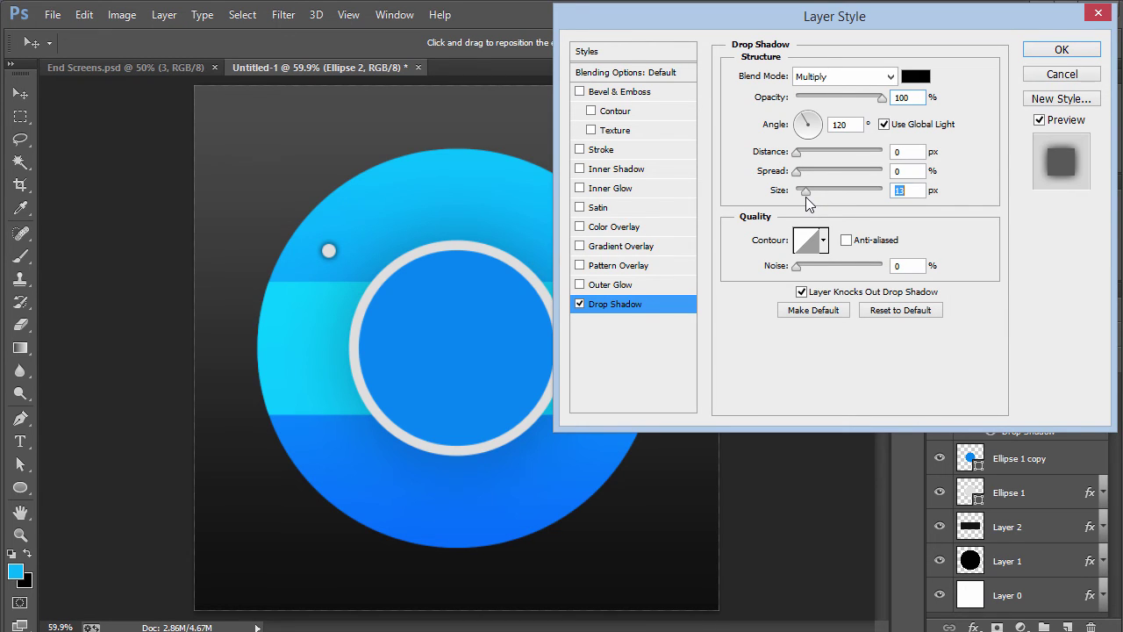
{"action": "double_click", "coordinate": [922, 97]}
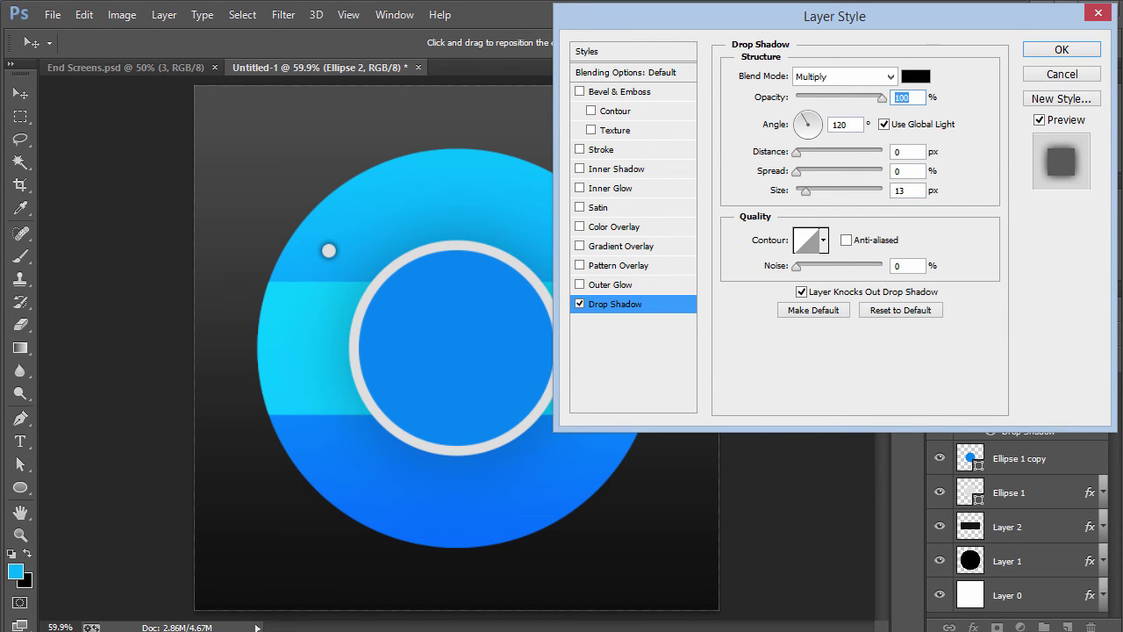
{"action": "type", "text": "30"}
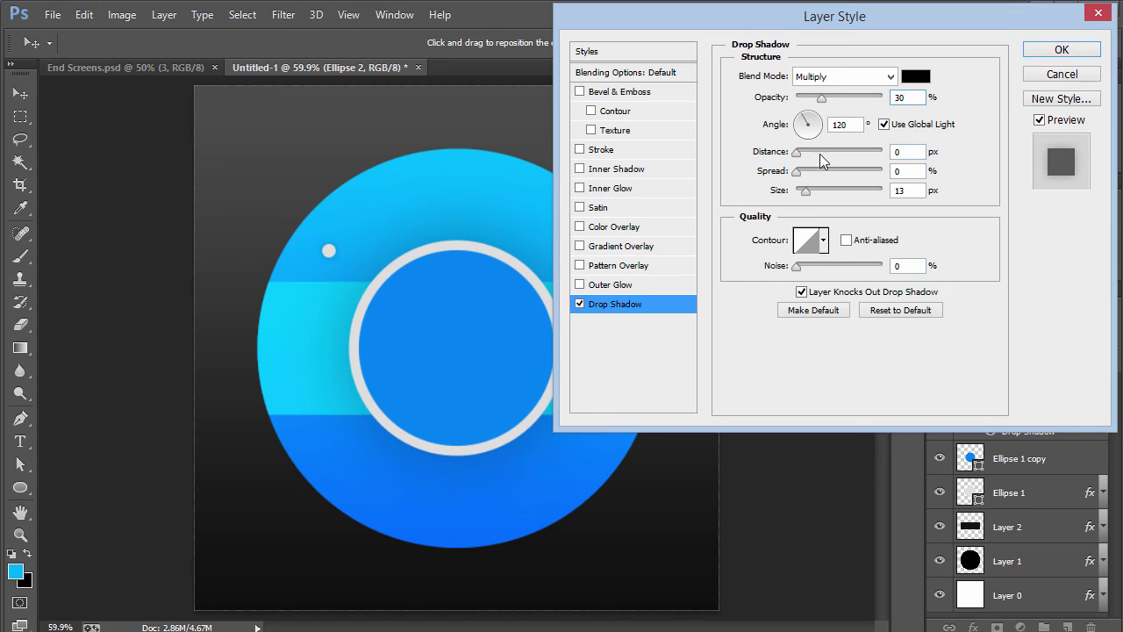
{"action": "left_click", "coordinate": [802, 151]}
{"action": "type", "text": "10"}
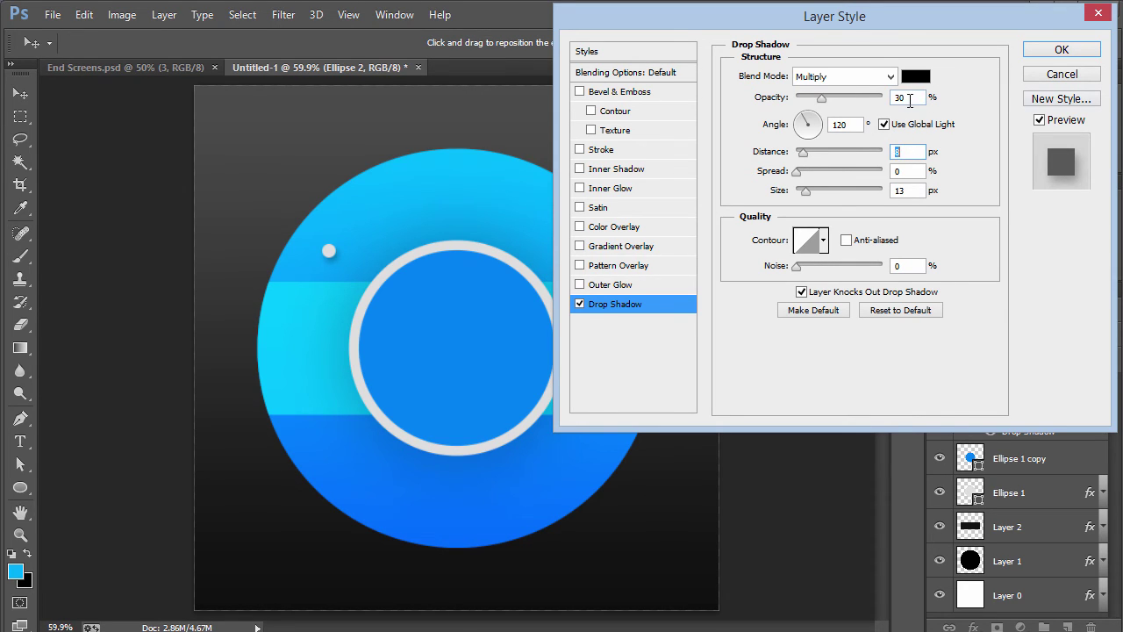
{"action": "double_click", "coordinate": [910, 100]}
{"action": "type", "text": "20"}
{"action": "key", "text": "Return"}
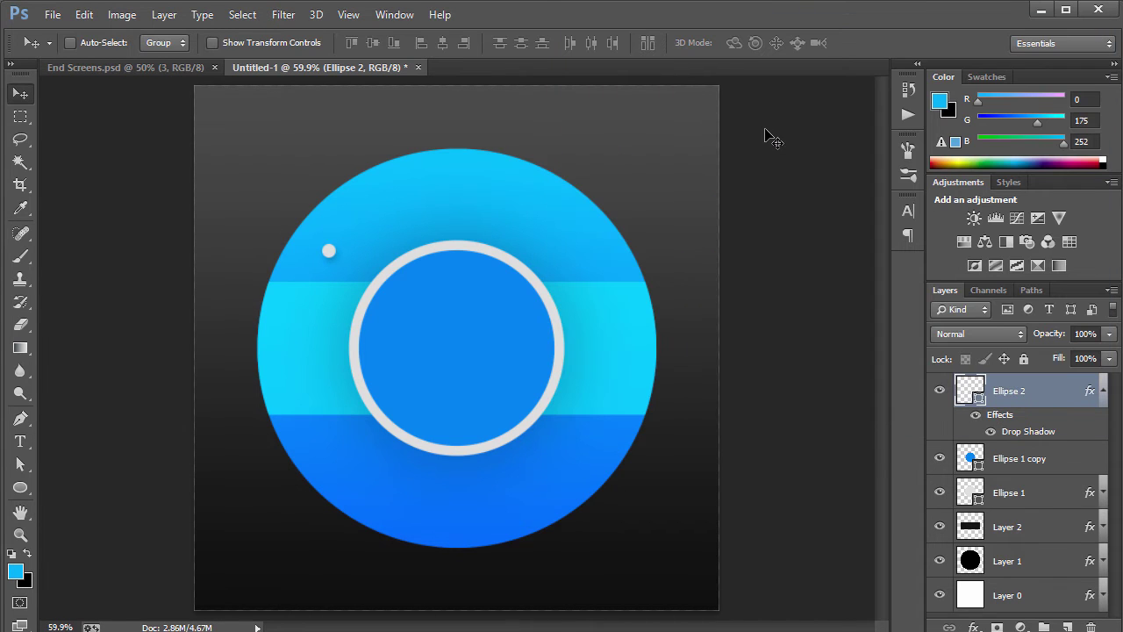
Raise Ellipse 1's drop shadow opacity to 40%.
{"action": "double_click", "coordinate": [1058, 493]}
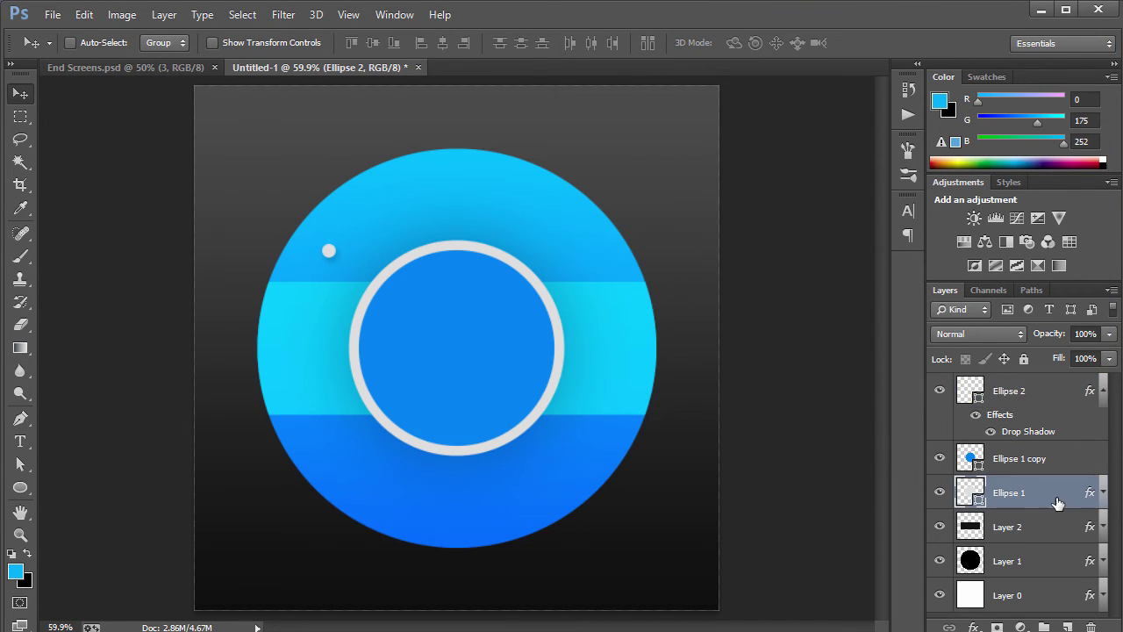
{"action": "left_click", "coordinate": [610, 305]}
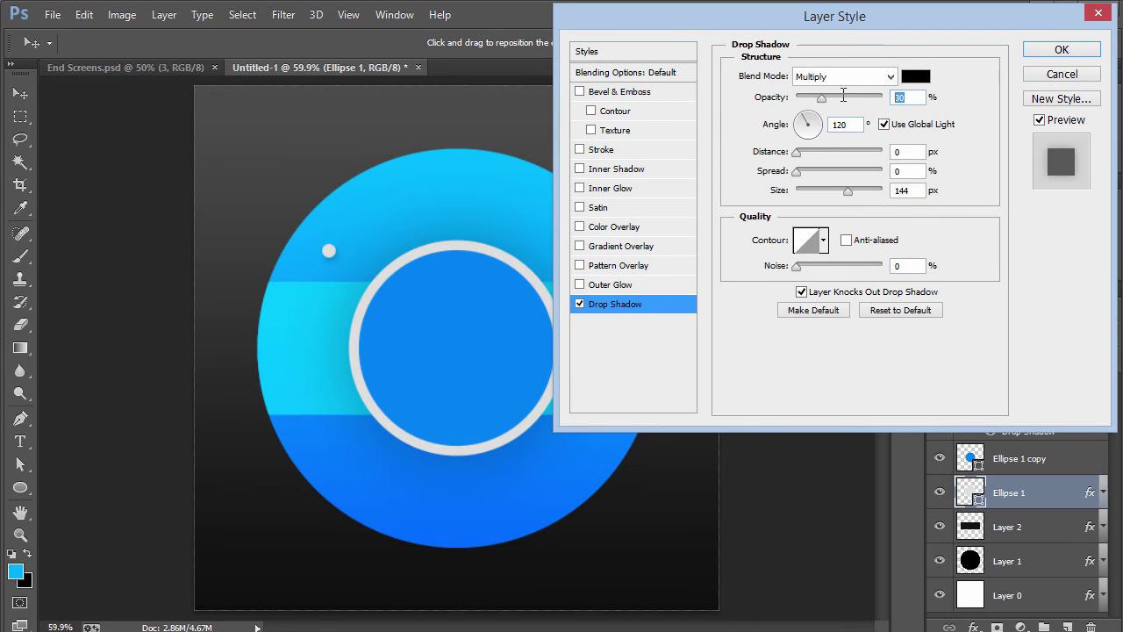
{"action": "type", "text": "40"}
{"action": "key", "text": "Return"}
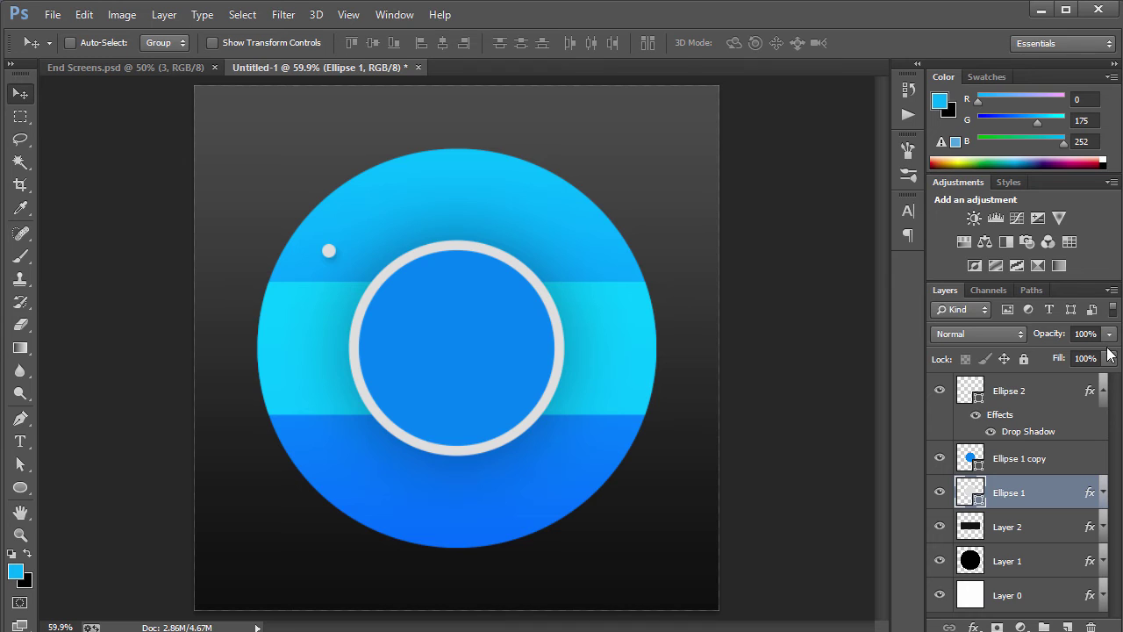
Add a new empty Layer 3 and move it to the top of the stack.
{"action": "left_click", "coordinate": [1103, 391]}
{"action": "left_click", "coordinate": [1068, 625]}
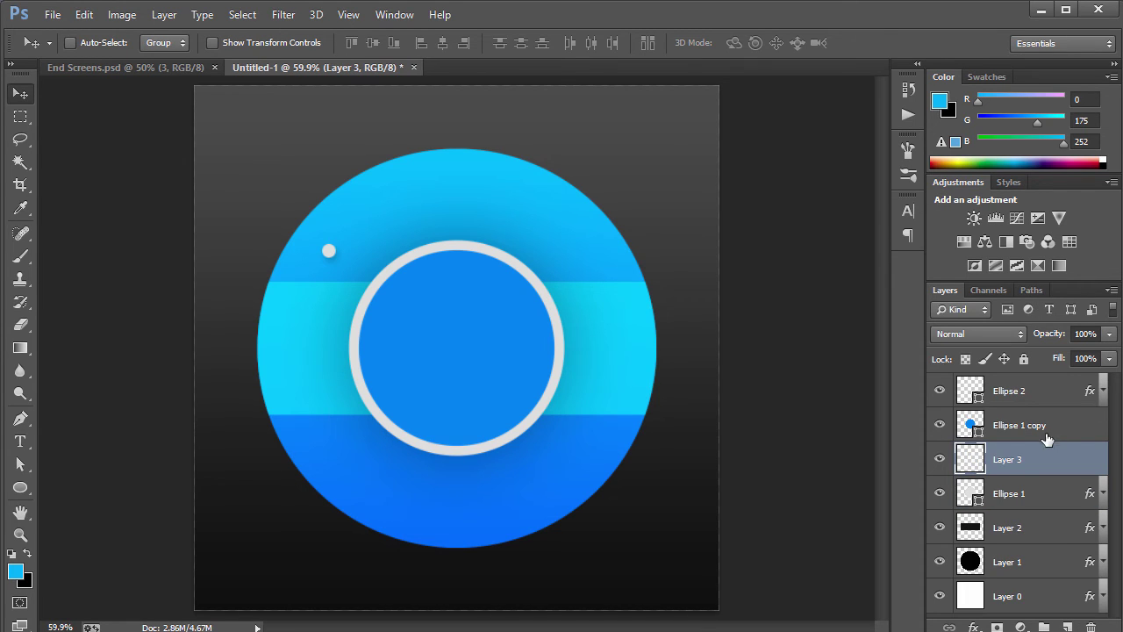
{"action": "left_click_drag", "start_coordinate": [1047, 443], "coordinate": [1040, 377]}
{"action": "key", "text": "b"}
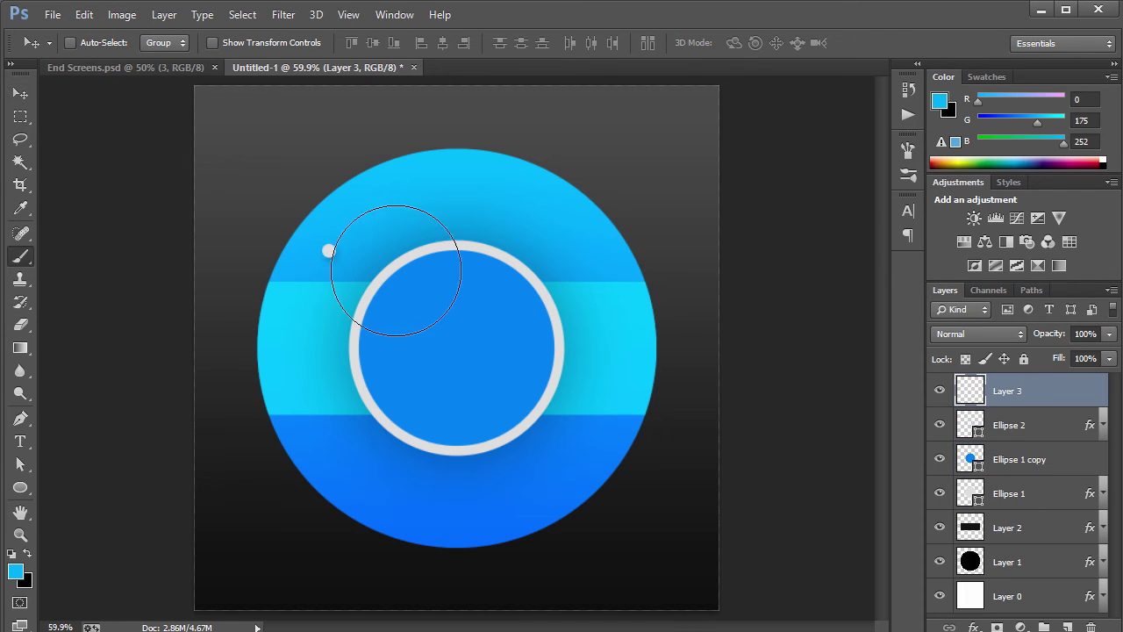
Set the foreground colour to white and the brush size to 1000 px.
{"action": "left_click", "coordinate": [17, 579]}
{"action": "left_click_drag", "start_coordinate": [722, 283], "coordinate": [609, 118]}
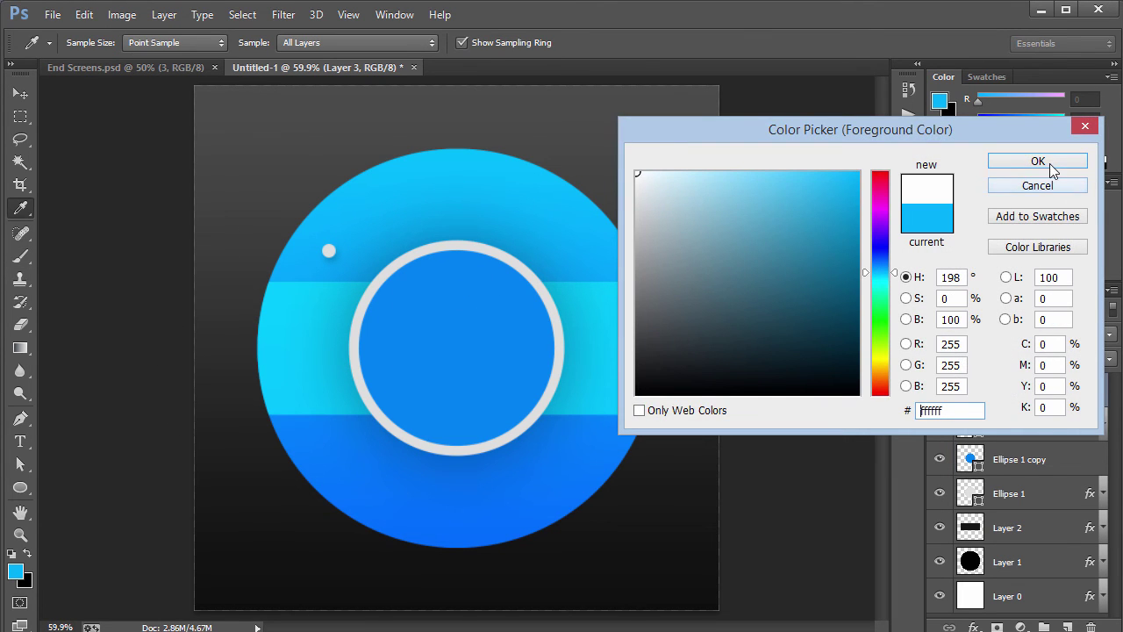
{"action": "left_click", "coordinate": [1038, 161]}
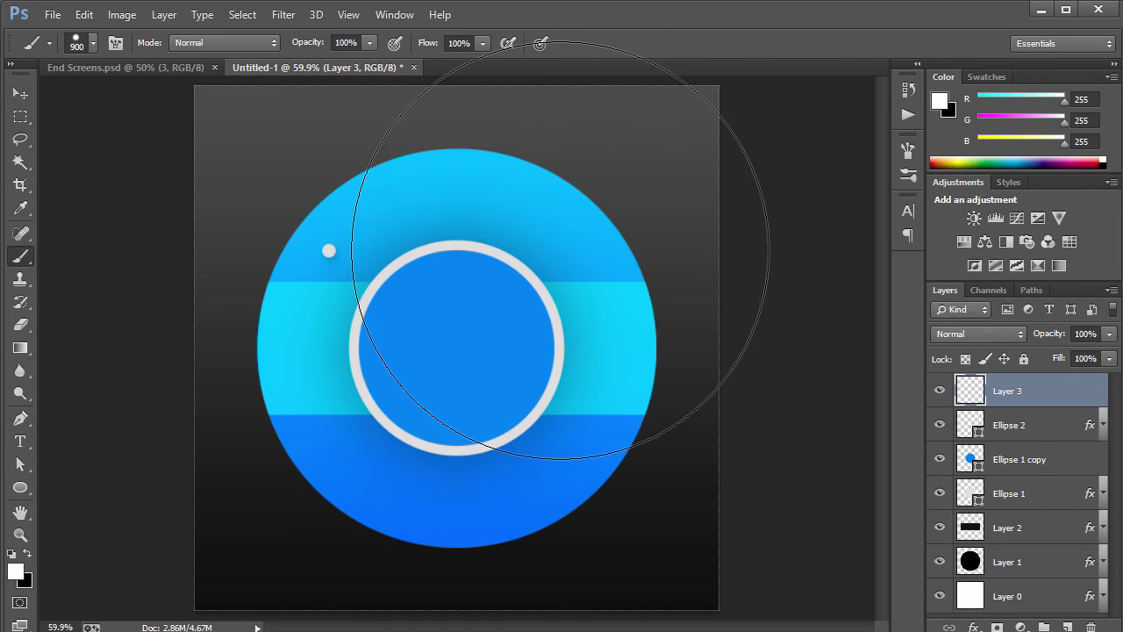
{"action": "key", "text": "bracketright"}
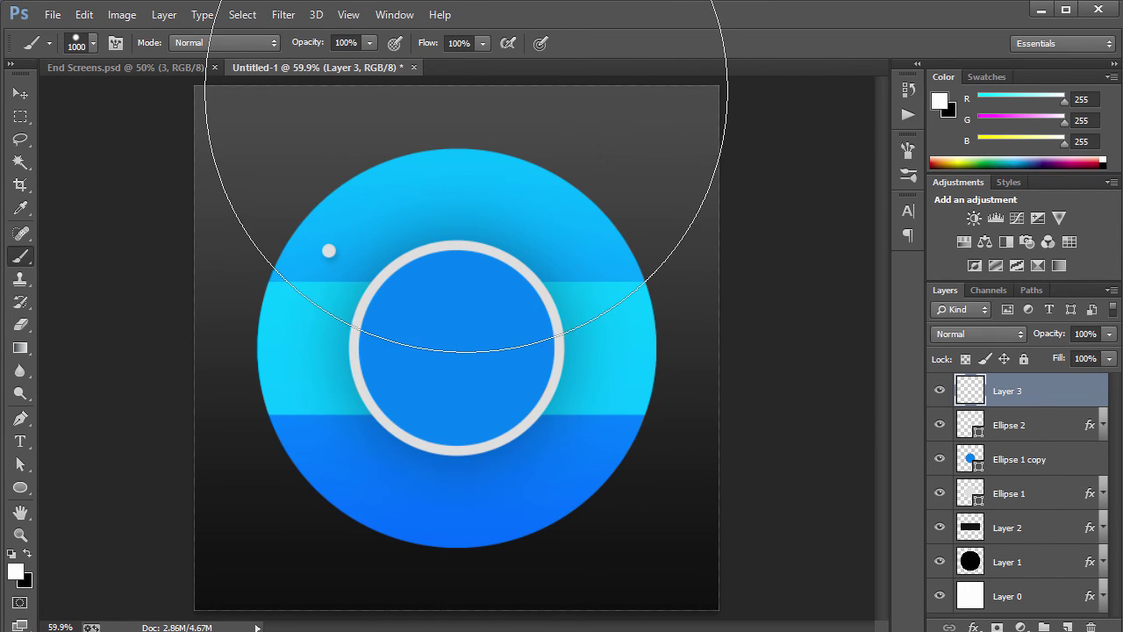
{"action": "left_click", "coordinate": [465, 91]}
{"action": "key", "text": "ctrl+z"}
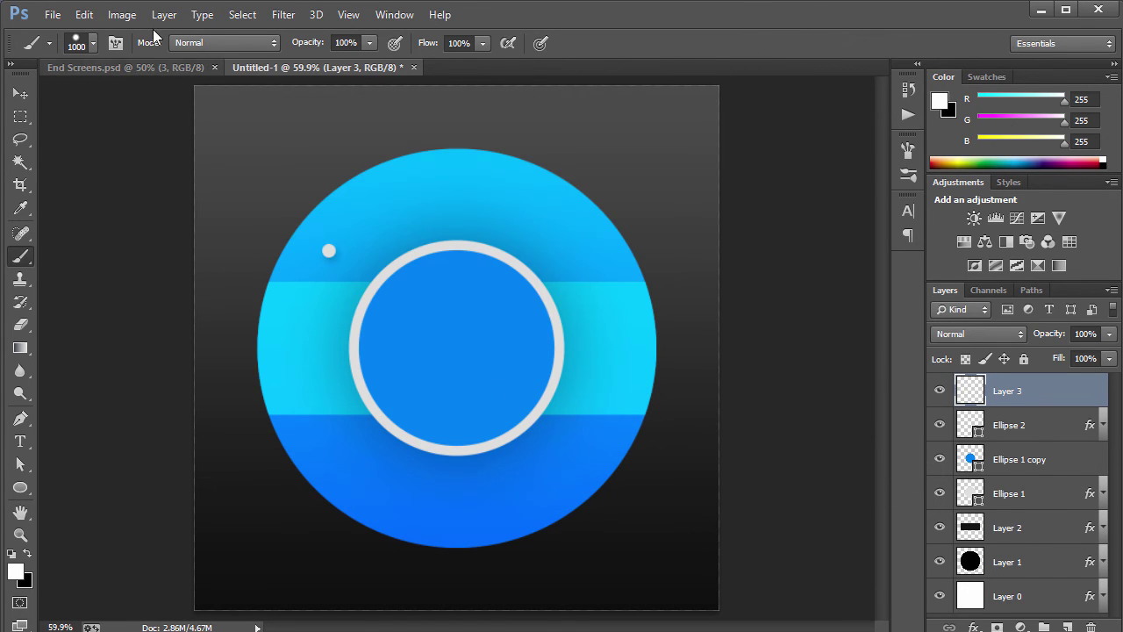
With a soft round 0% hardness brush, paint a white glow across the canvas top.
{"action": "left_click", "coordinate": [93, 43]}
{"action": "left_click", "coordinate": [39, 179]}
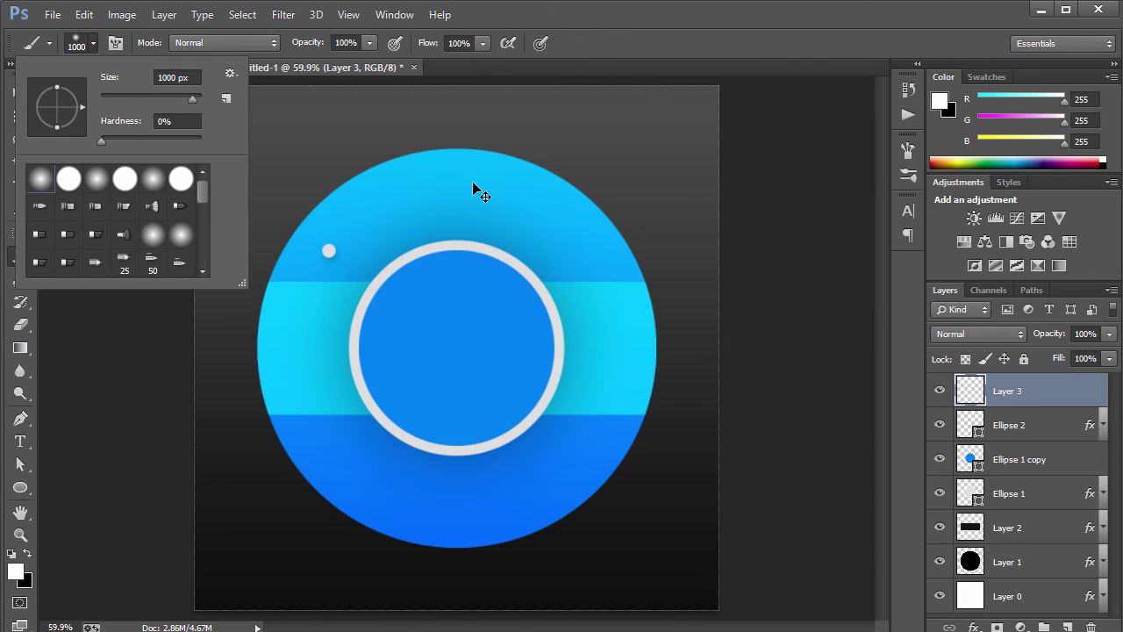
{"action": "key", "text": "Return"}
{"action": "key", "text": "ctrl+minus"}
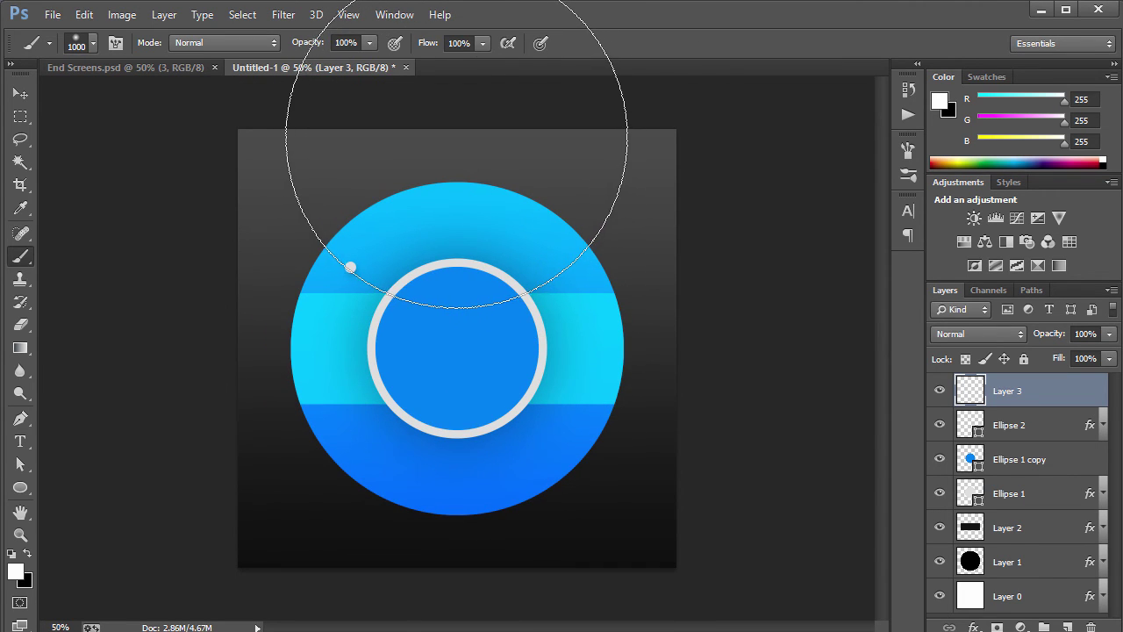
{"action": "left_click", "coordinate": [457, 136]}
{"action": "key", "text": "ctrl+z"}
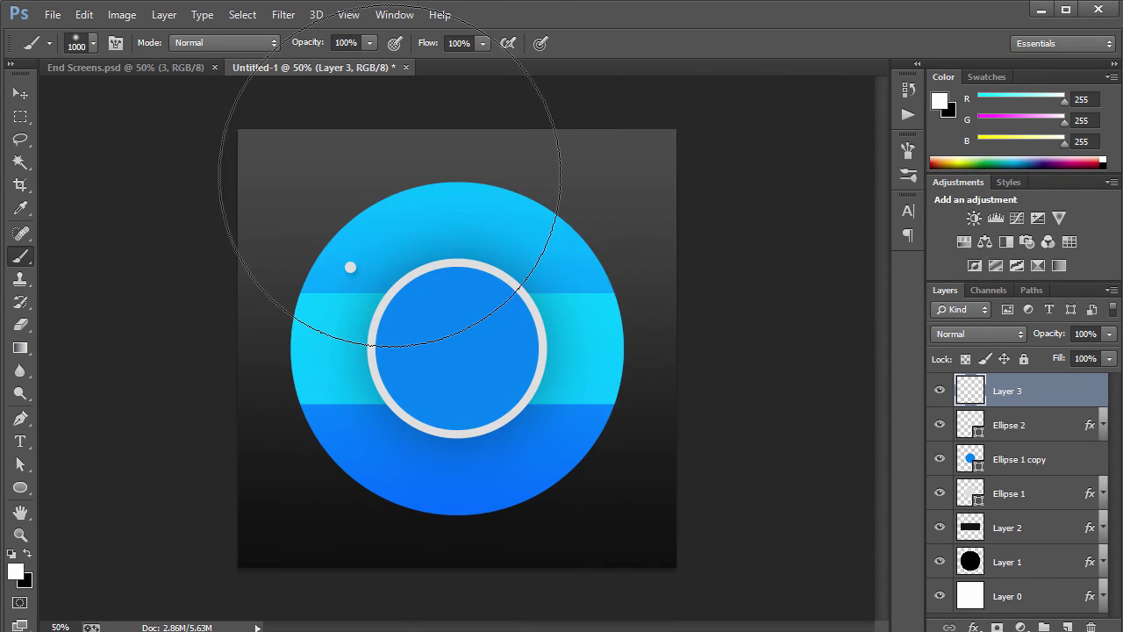
{"action": "left_click", "coordinate": [442, 140]}
{"action": "key", "text": "ctrl+z"}
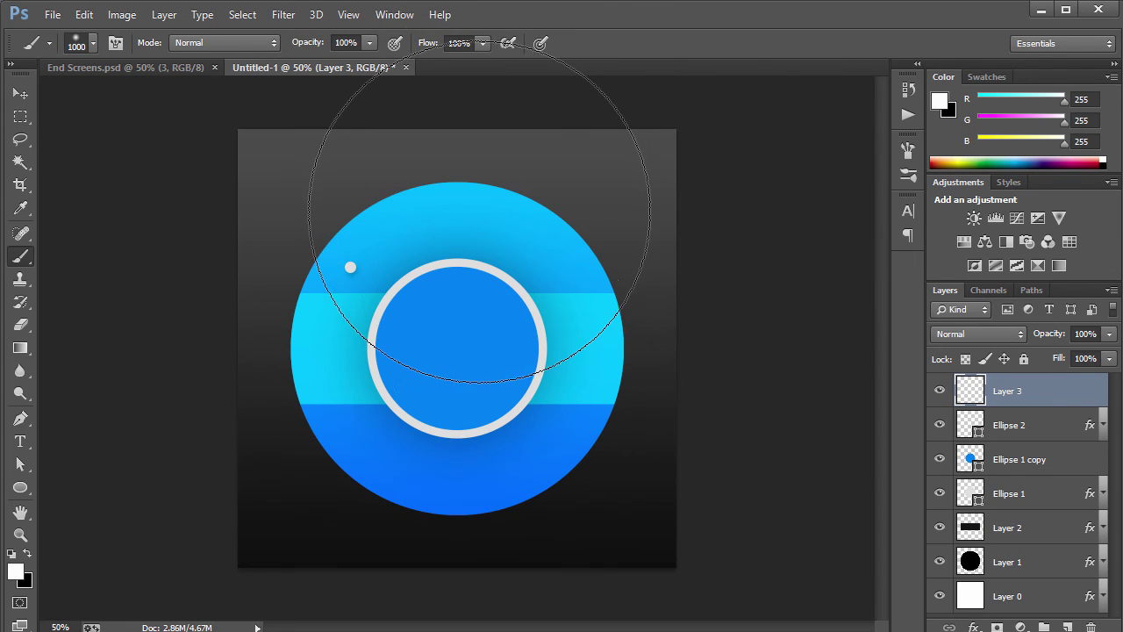
{"action": "left_click", "coordinate": [467, 162]}
{"action": "key", "text": "ctrl+z"}
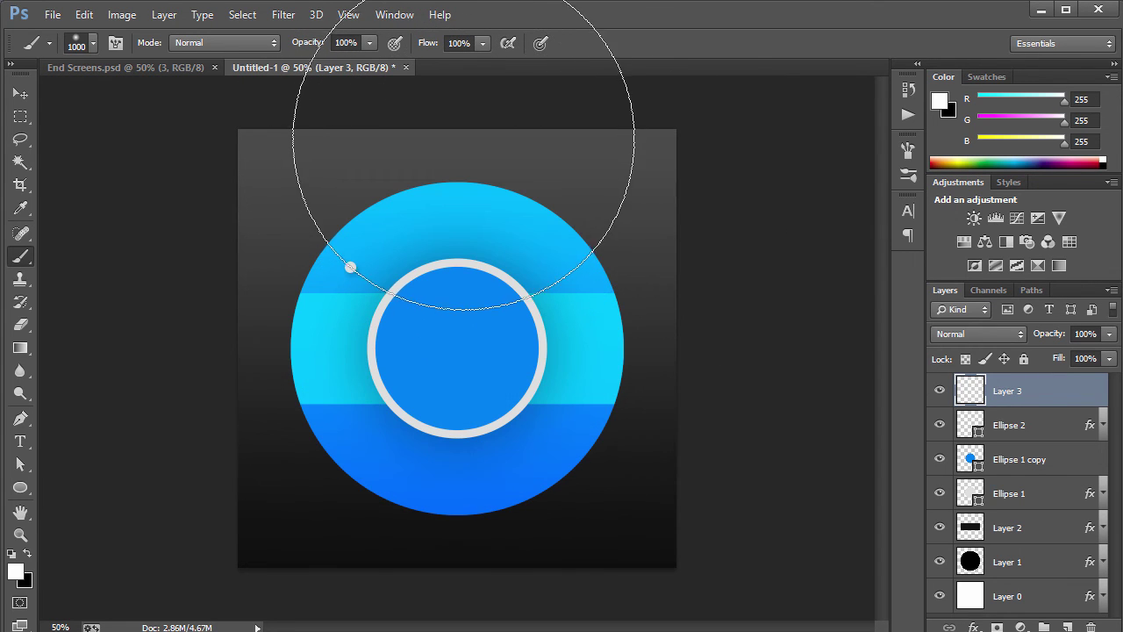
{"action": "left_click", "coordinate": [474, 131]}
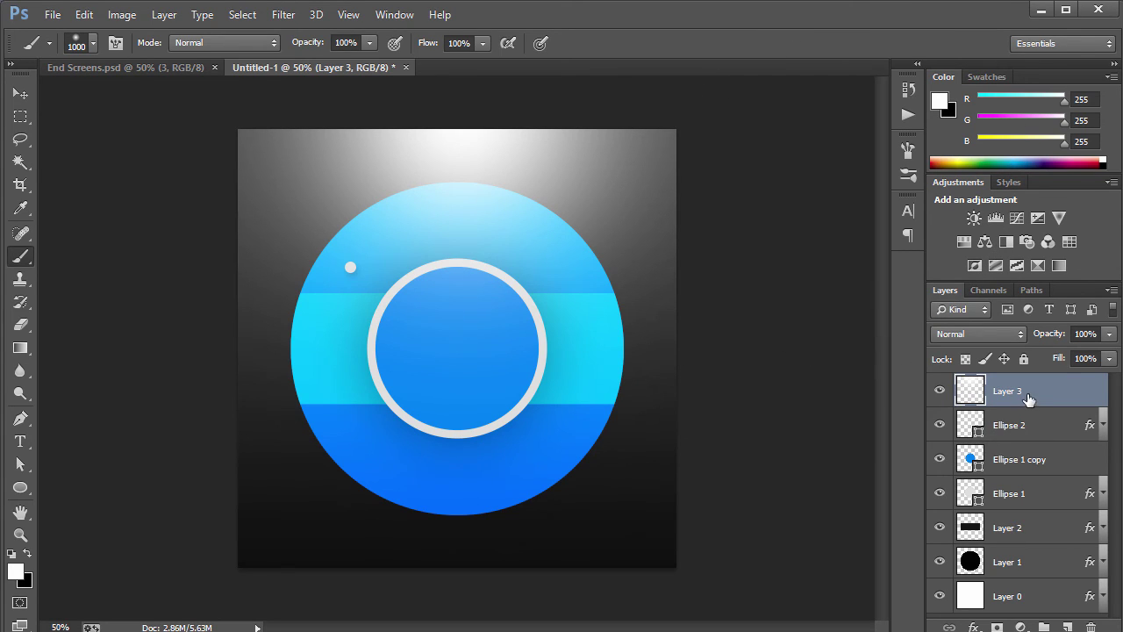
Try clipping Layer 3 into Ellipse 2, release it, and toggle Layer 1's visibility.
{"action": "left_click", "coordinate": [1013, 498]}
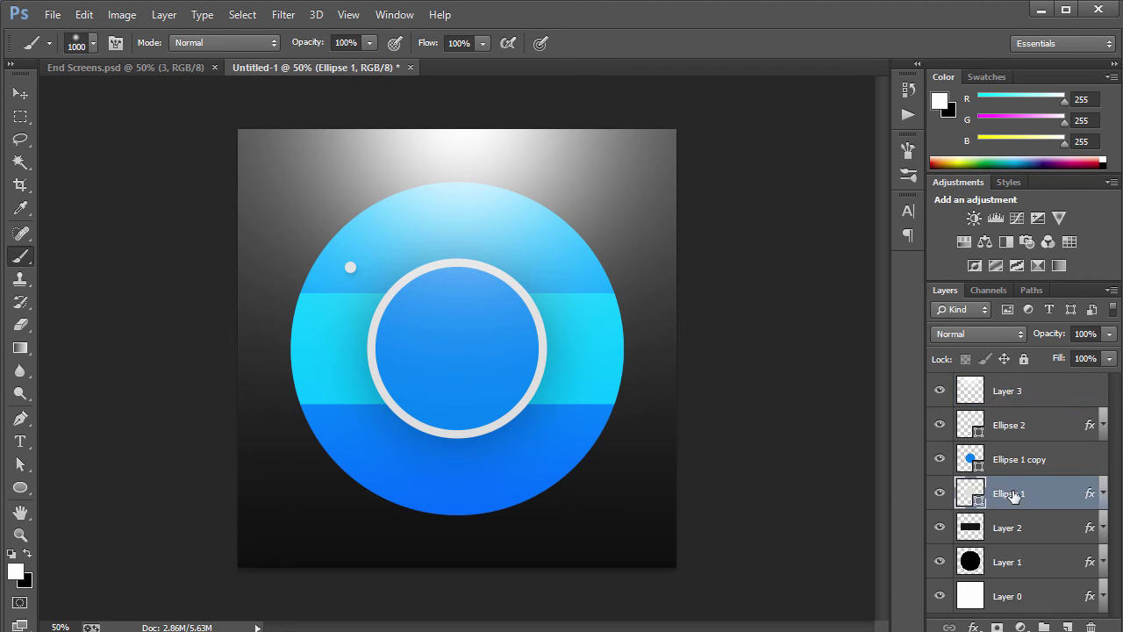
{"action": "left_click", "coordinate": [1014, 389]}
{"action": "left_click", "coordinate": [976, 408], "text": "alt"}
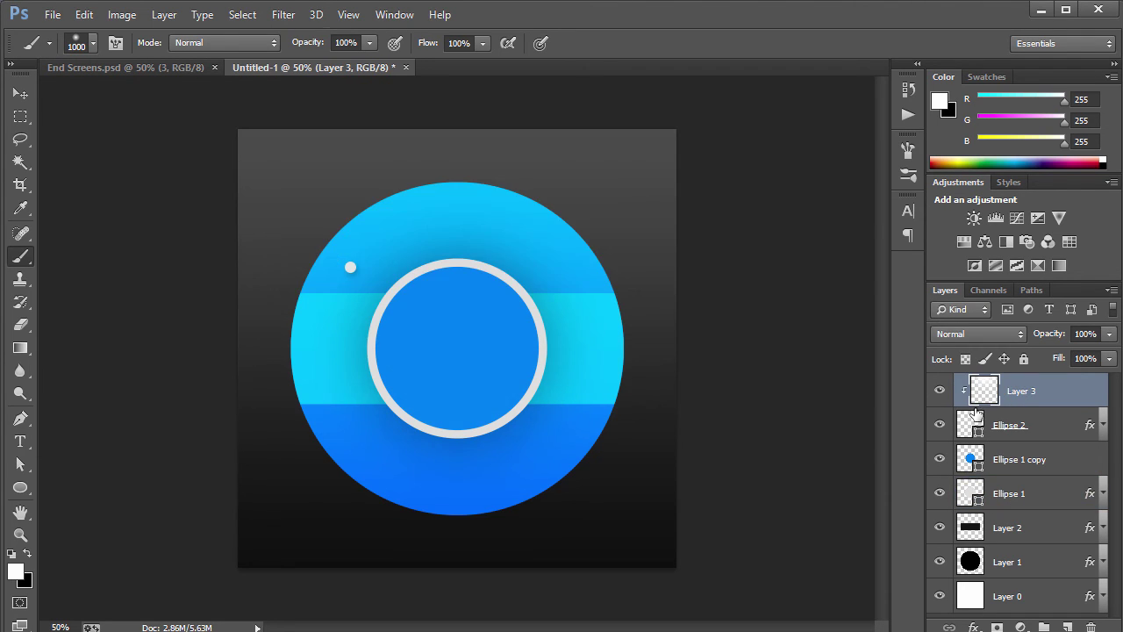
{"action": "left_click", "coordinate": [975, 408], "text": "alt"}
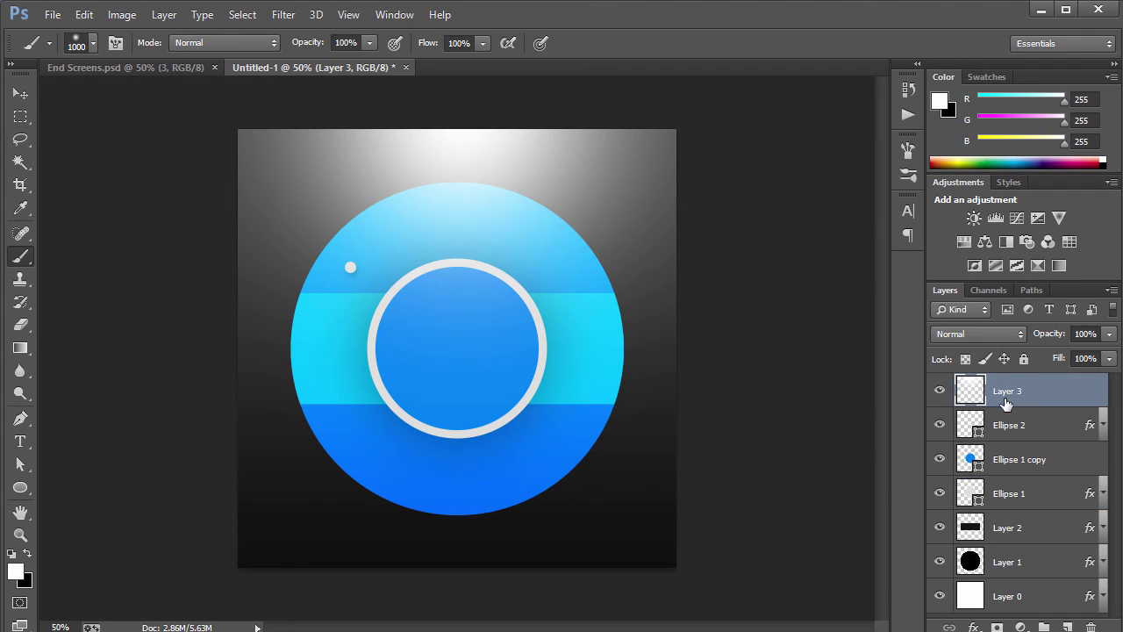
{"action": "left_click", "coordinate": [1005, 566]}
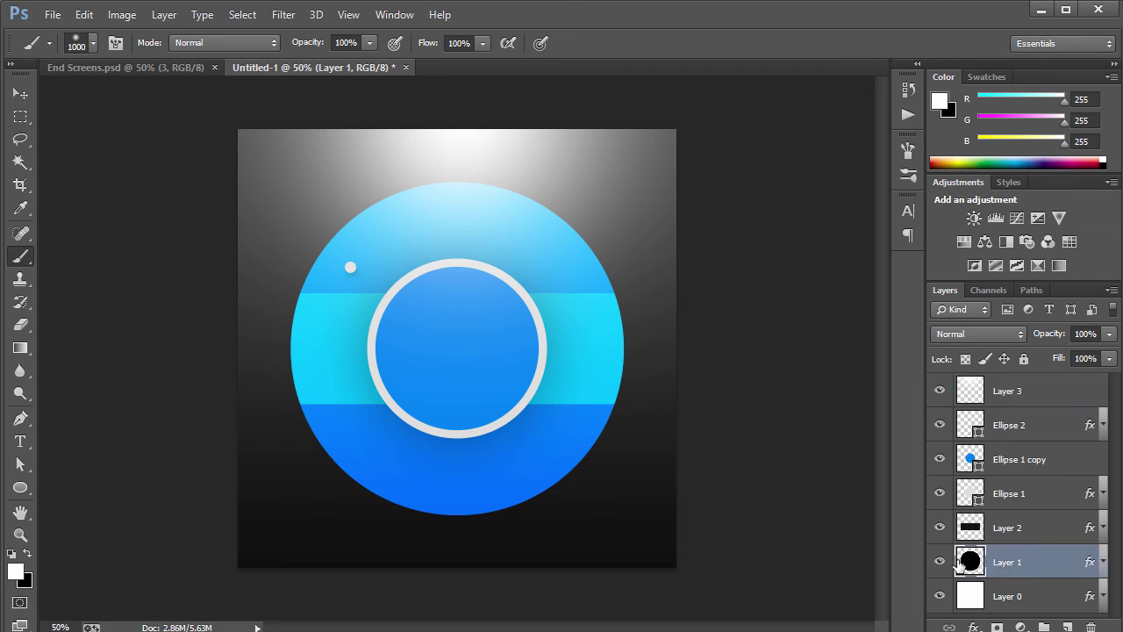
{"action": "left_click", "coordinate": [940, 562]}
{"action": "left_click", "coordinate": [940, 561]}
Duplicate Layer 1, move the copy just below Layer 3 and set its Fill to 0%.
{"action": "key", "text": "ctrl+j"}
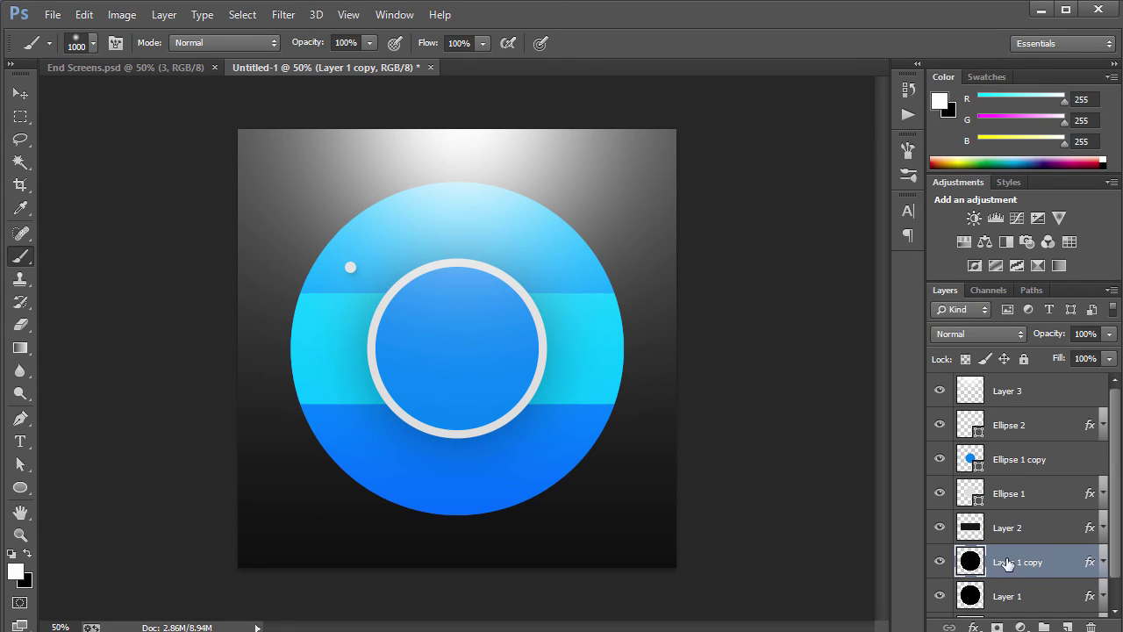
{"action": "left_click_drag", "start_coordinate": [1069, 566], "coordinate": [1021, 416]}
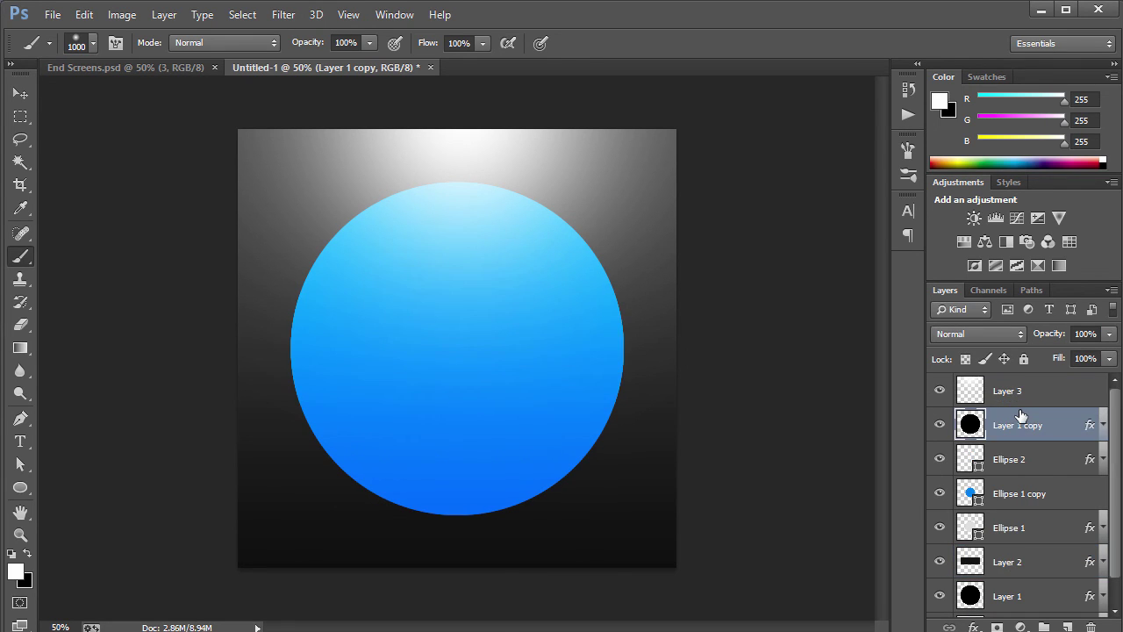
{"action": "left_click_drag", "start_coordinate": [1060, 360], "coordinate": [1062, 359]}
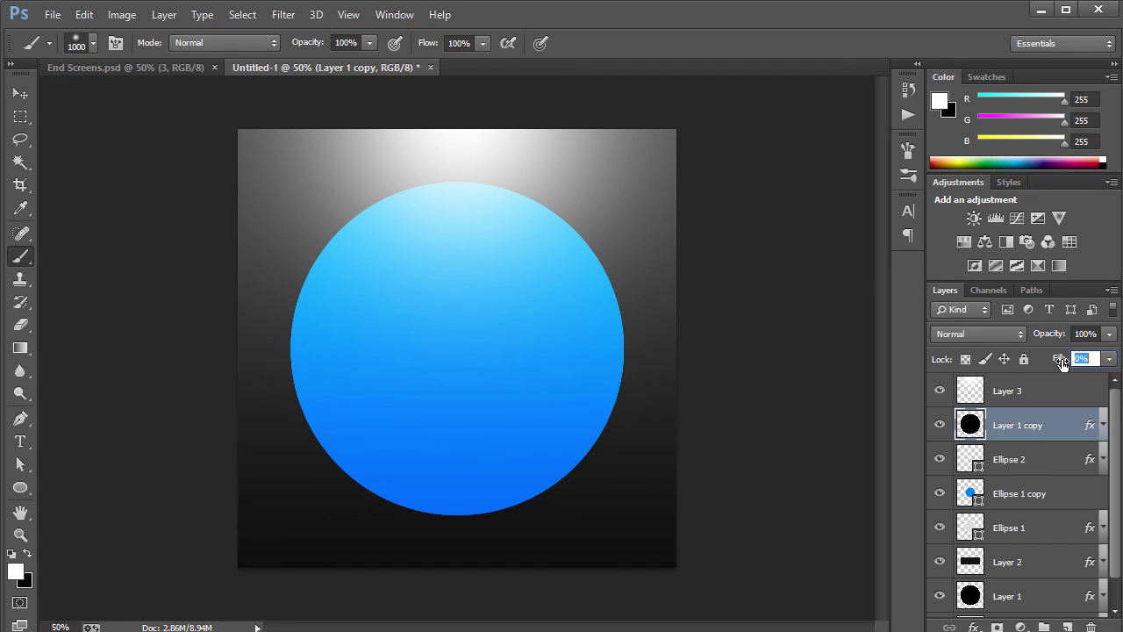
{"action": "left_click", "coordinate": [1068, 412]}
Clip the white glow to Layer 1 copy and compare, then undo to remove the copy.
{"action": "left_click", "coordinate": [940, 427]}
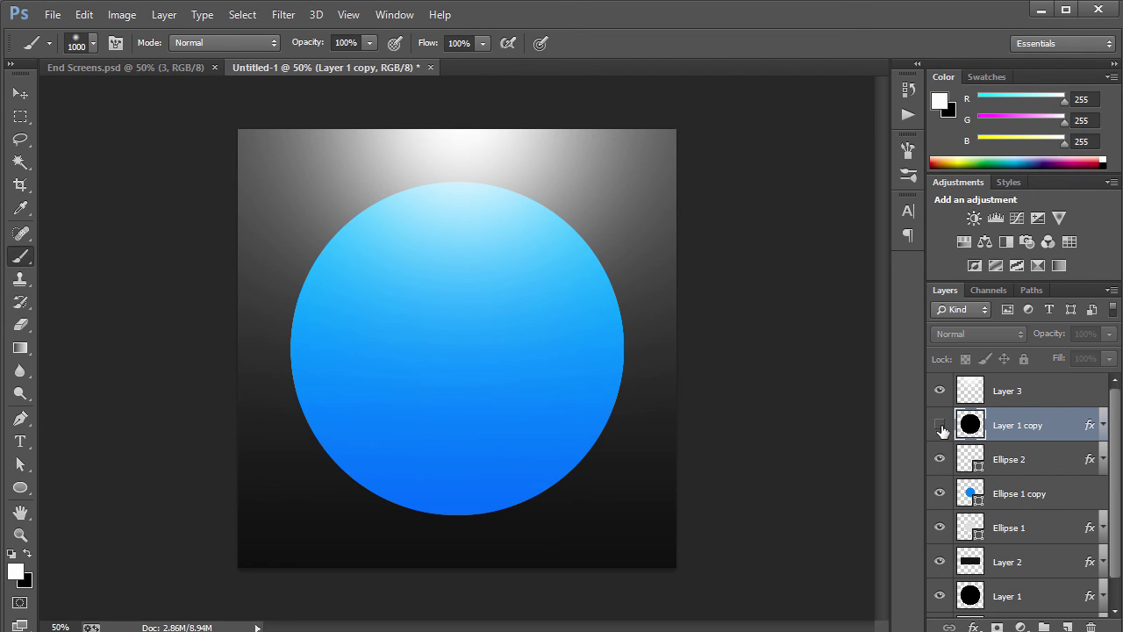
{"action": "left_click", "coordinate": [972, 407], "text": "alt"}
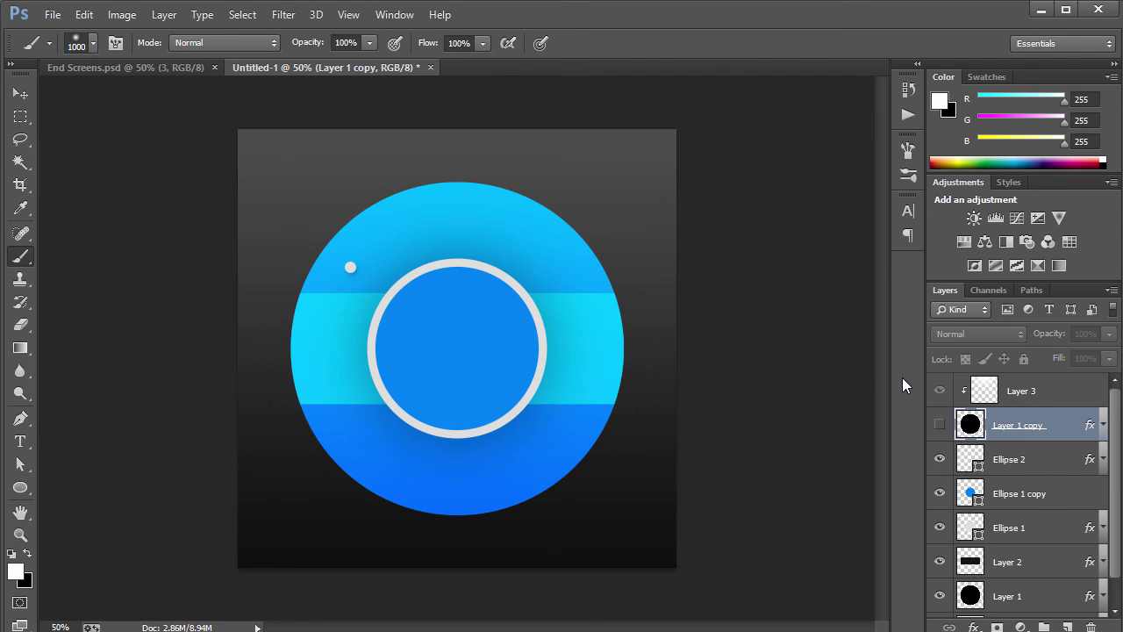
{"action": "left_click", "coordinate": [940, 425]}
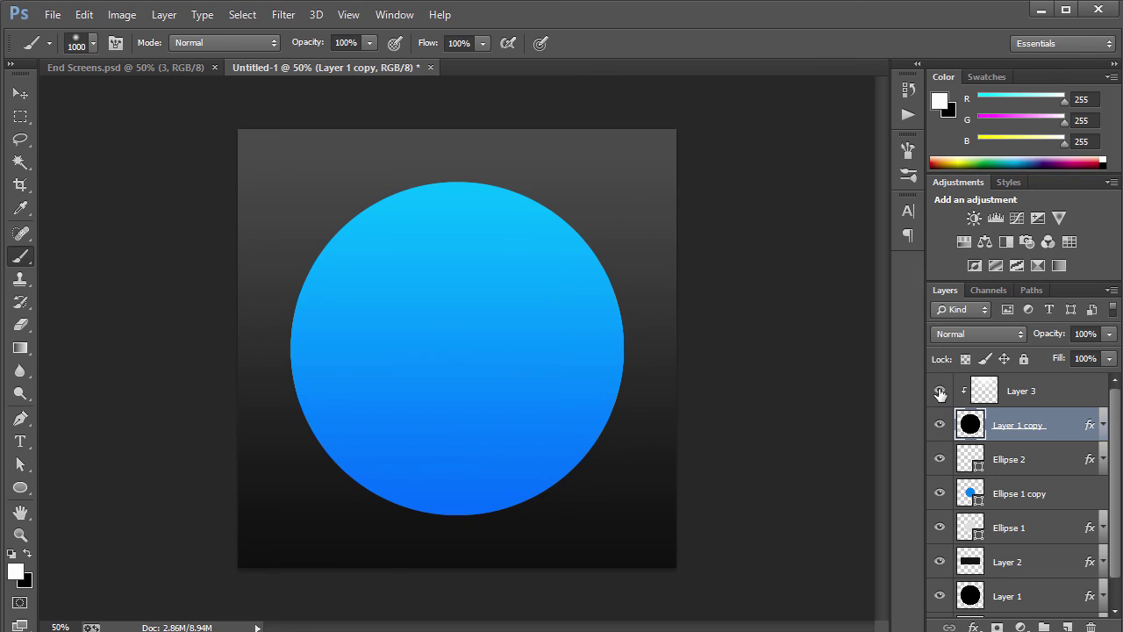
{"action": "left_click", "coordinate": [940, 391]}
{"action": "left_click", "coordinate": [940, 426]}
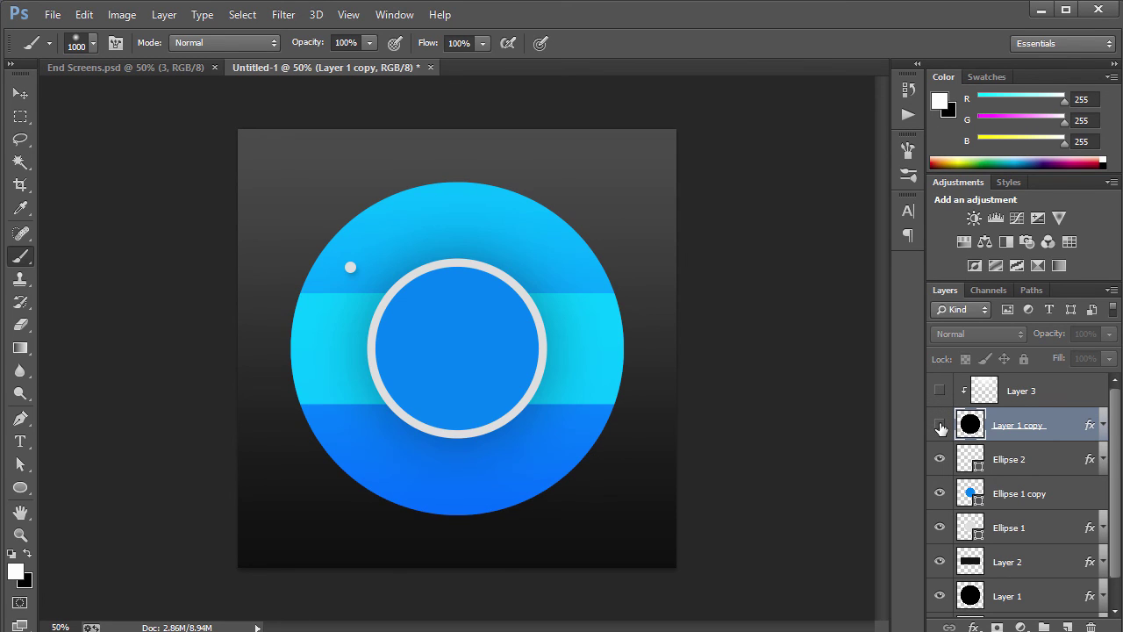
{"action": "left_click", "coordinate": [1062, 395]}
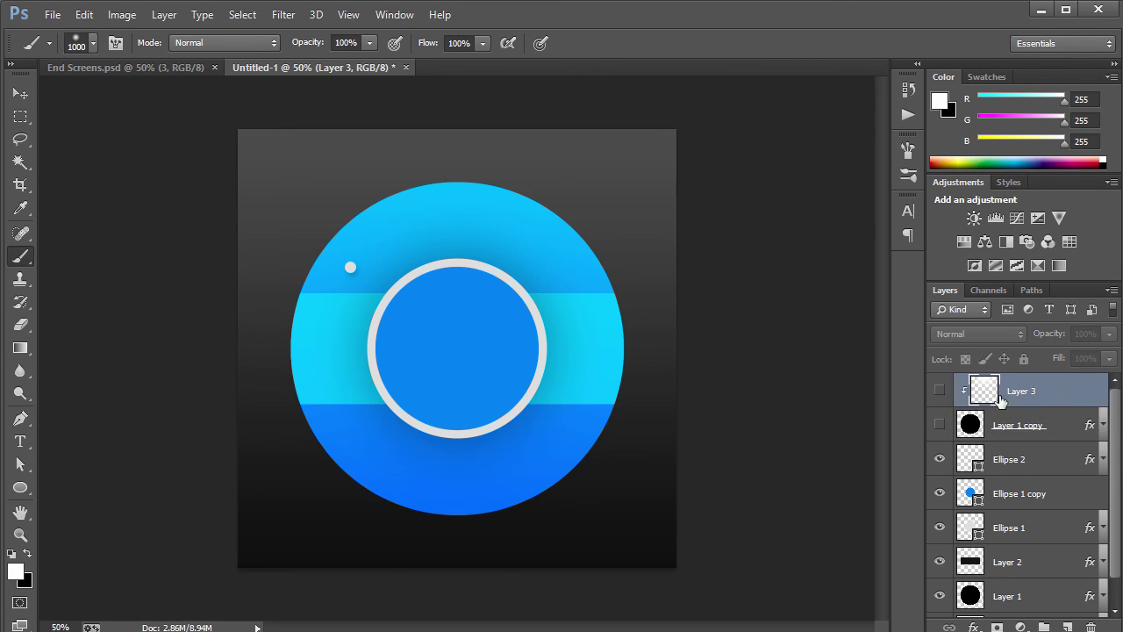
{"action": "key", "text": "ctrl+alt+z"}
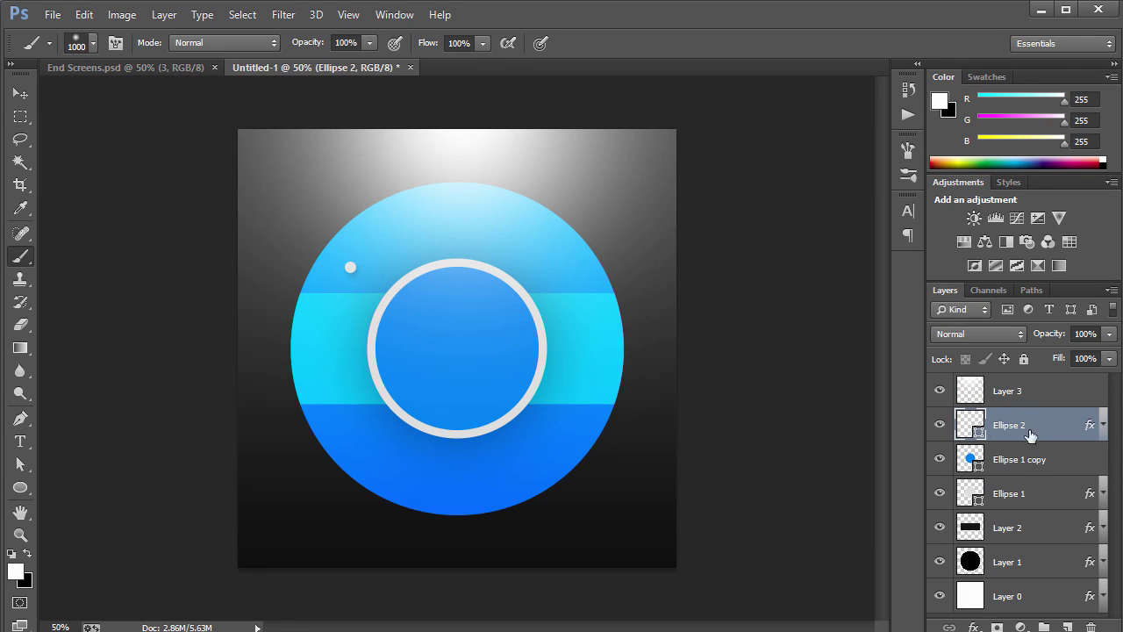
Group the layers from Ellipse 2 to Layer 1, duplicate the group, and hide the original Group 1.
{"action": "left_click", "coordinate": [1026, 574], "text": "shift"}
{"action": "key", "text": "ctrl+g"}
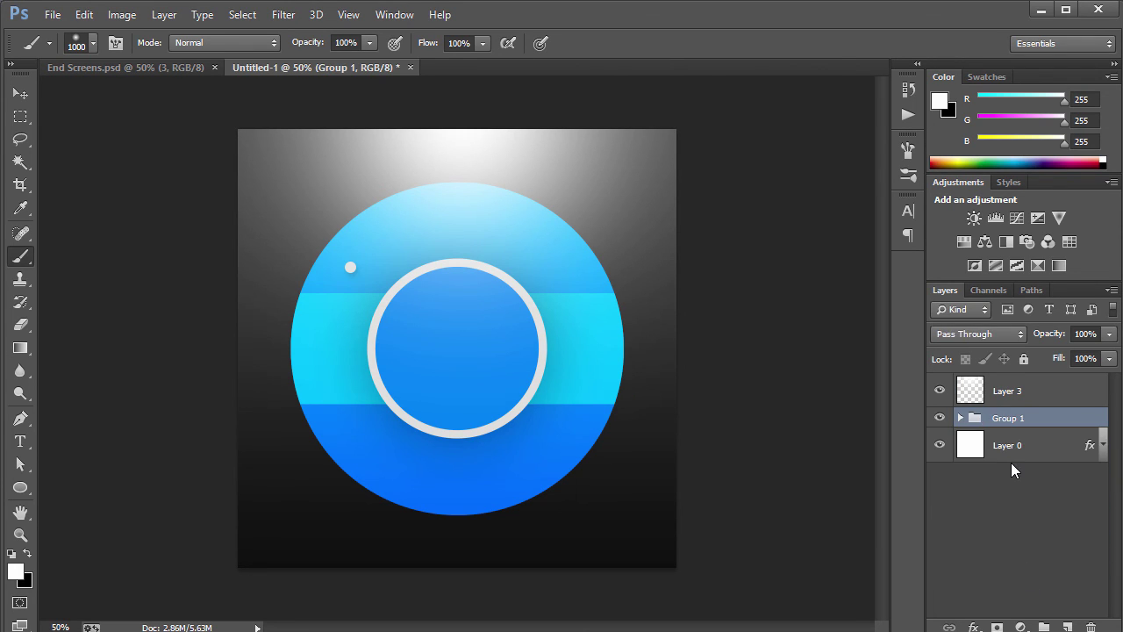
{"action": "key", "text": "ctrl+j"}
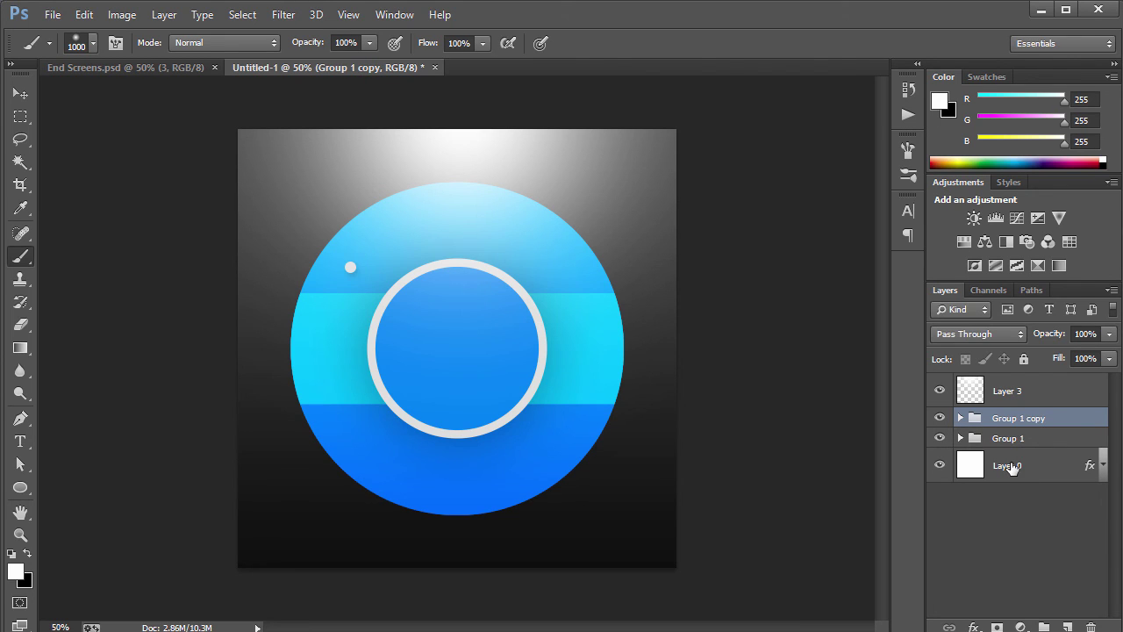
{"action": "left_click", "coordinate": [939, 438]}
Convert Group 1 copy into a smart object, keeping the icon centred.
{"action": "key", "text": "alt"}
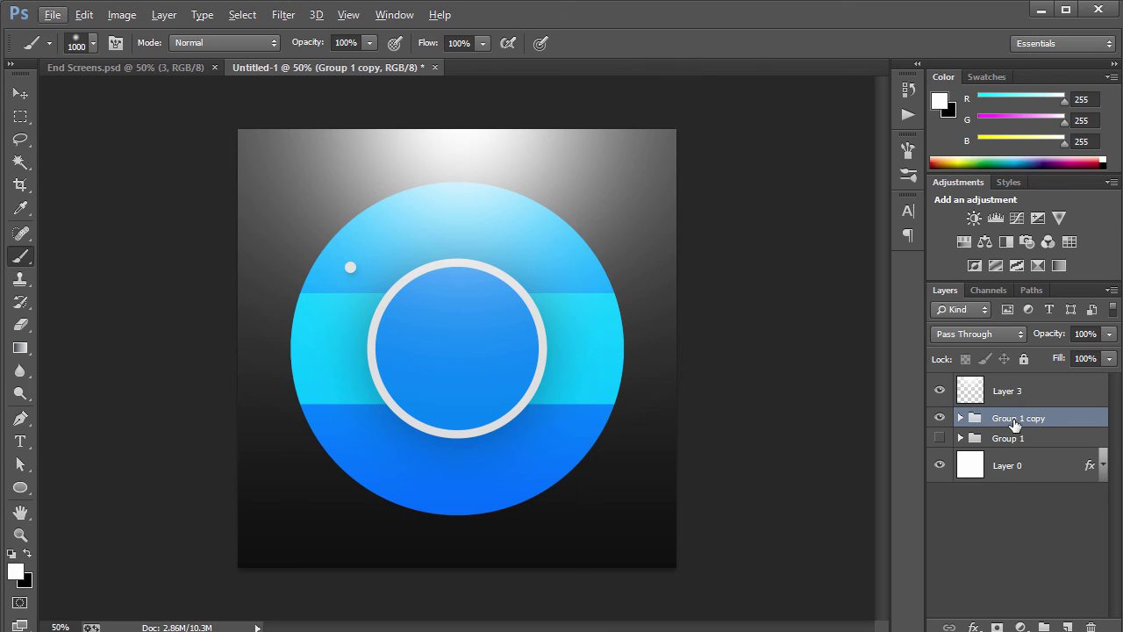
{"action": "key", "text": "ctrl+alt+s"}
{"action": "key", "text": "v"}
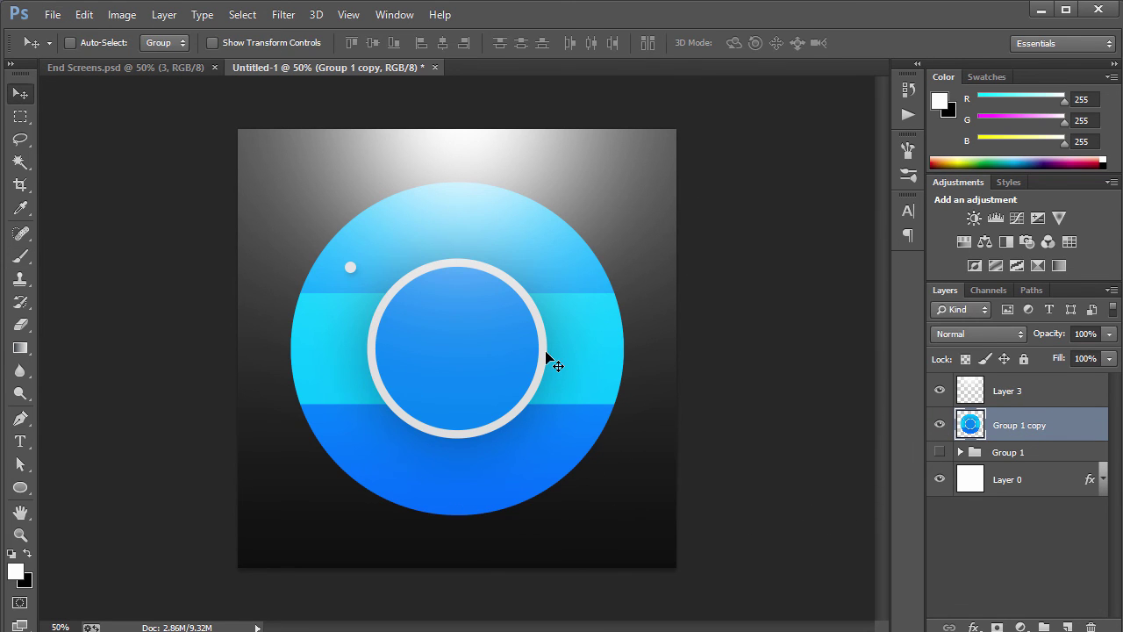
{"action": "mouse_move", "coordinate": [579, 355]}
{"action": "left_mouse_down"}
{"action": "mouse_move", "coordinate": [681, 421]}
{"action": "mouse_move", "coordinate": [557, 388]}
{"action": "mouse_move", "coordinate": [579, 356]}
{"action": "left_mouse_up"}
Clip Layer 3's white highlight inside Group 1 copy with a clipping mask.
{"action": "left_click", "coordinate": [1014, 404]}
{"action": "right_click", "coordinate": [1015, 406]}
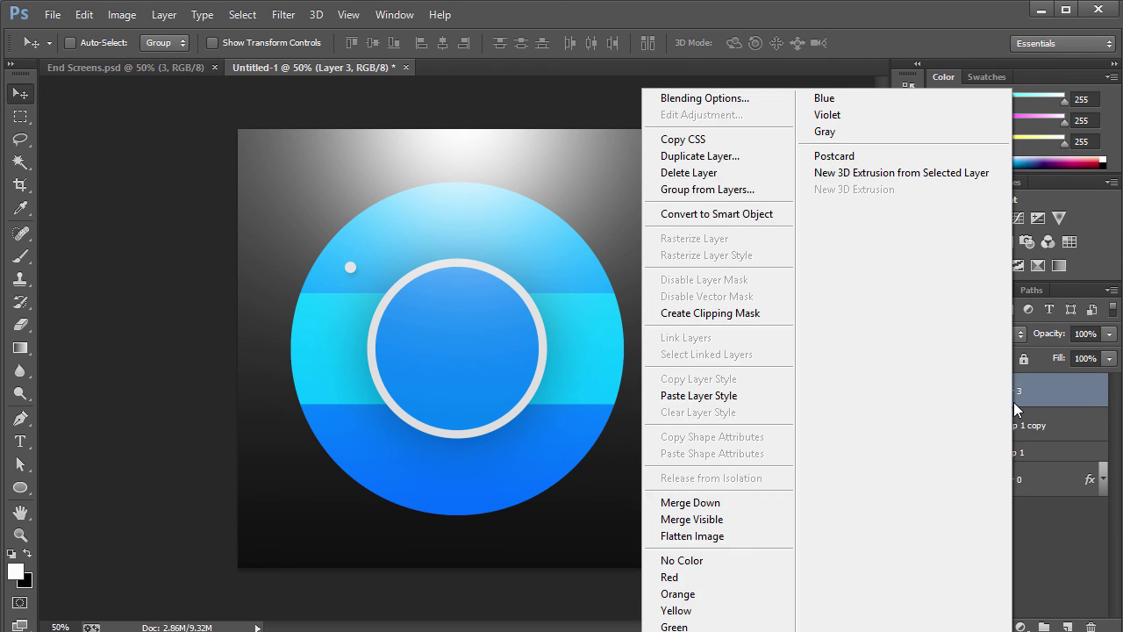
{"action": "left_click", "coordinate": [704, 314]}
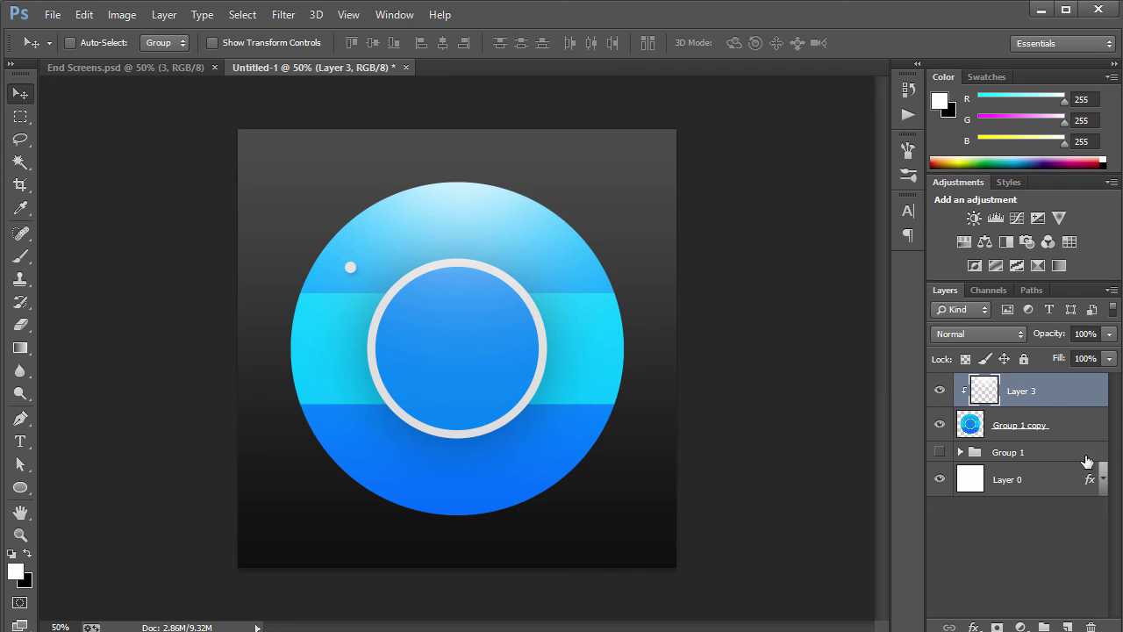
{"action": "double_click", "coordinate": [1070, 427]}
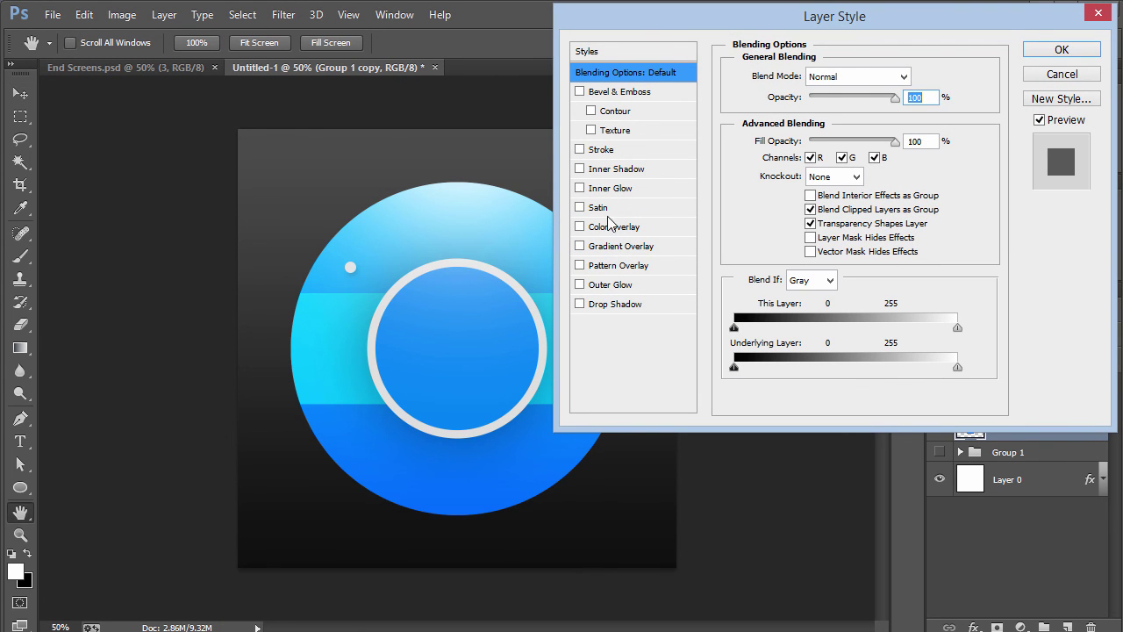
Give Group 1 copy a faint cyan Outer Glow sampled from the canvas, about 177 px size, 0 spread, low opacity.
{"action": "left_click", "coordinate": [609, 286]}
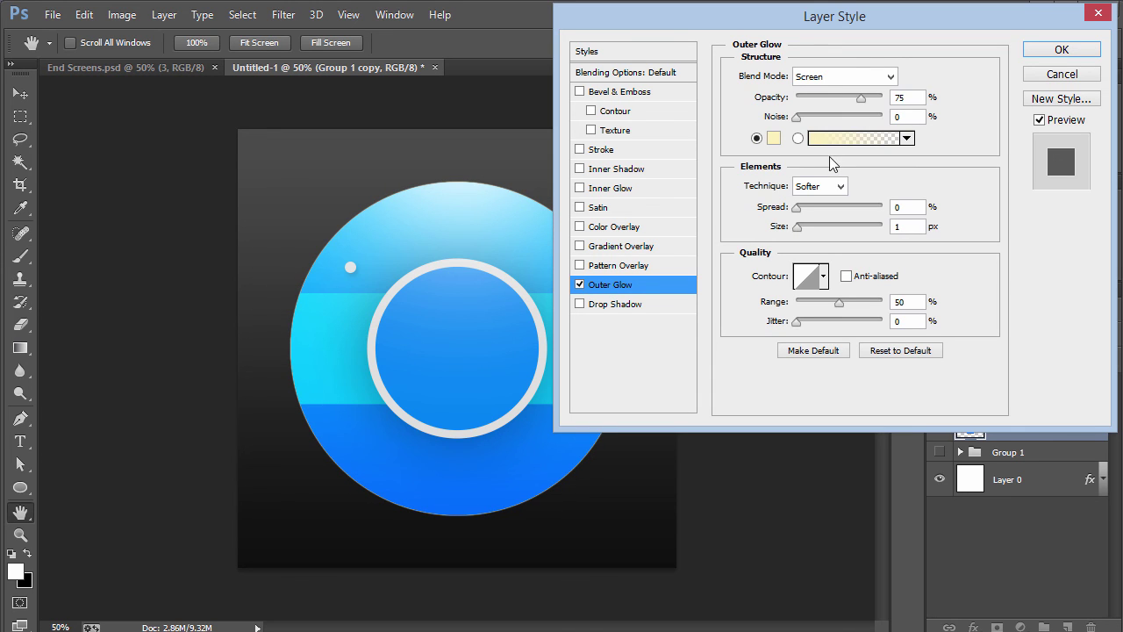
{"action": "left_click", "coordinate": [773, 138]}
{"action": "left_click_drag", "start_coordinate": [422, 206], "coordinate": [334, 342]}
{"action": "left_click", "coordinate": [1037, 159]}
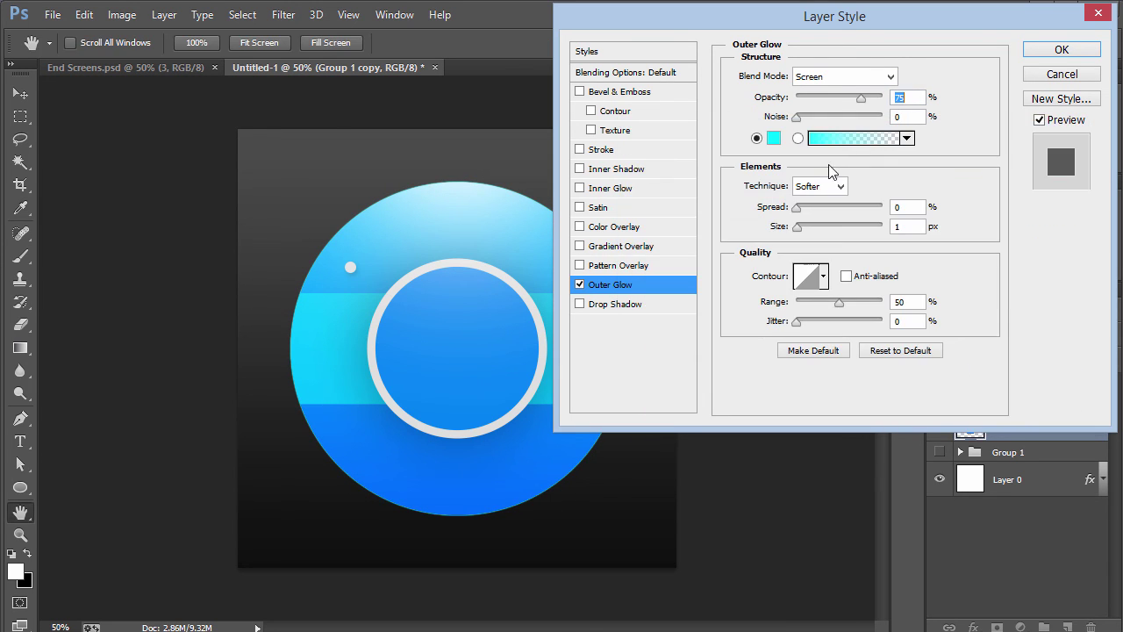
{"action": "left_click_drag", "start_coordinate": [796, 227], "coordinate": [860, 229]}
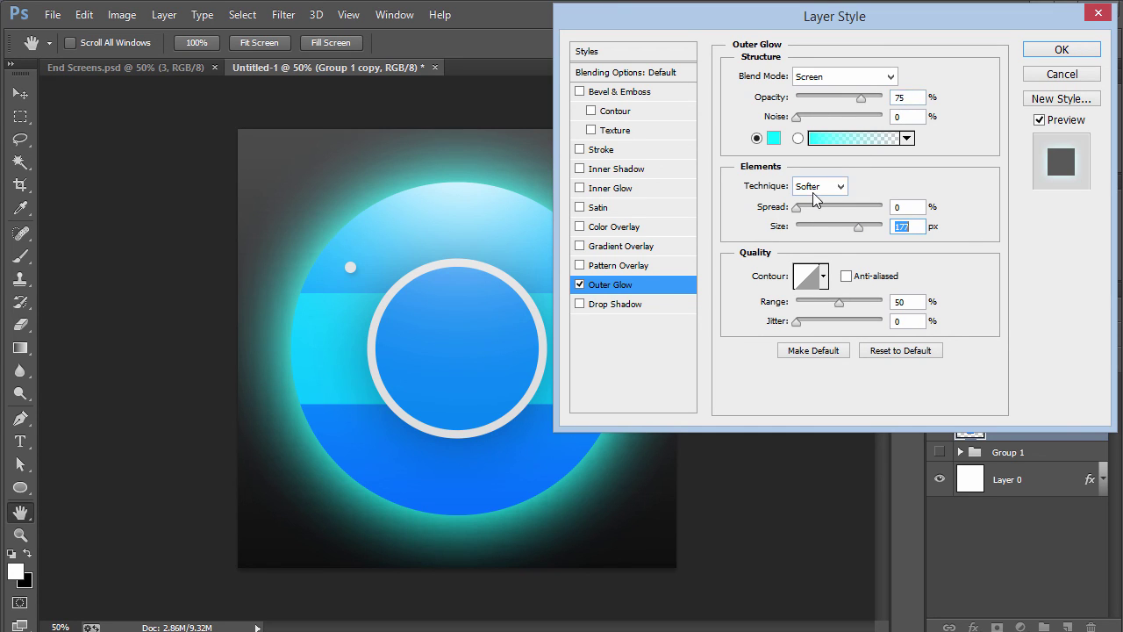
{"action": "left_click_drag", "start_coordinate": [798, 209], "coordinate": [703, 226]}
{"action": "left_click_drag", "start_coordinate": [861, 99], "coordinate": [810, 102]}
{"action": "left_click", "coordinate": [1059, 84]}
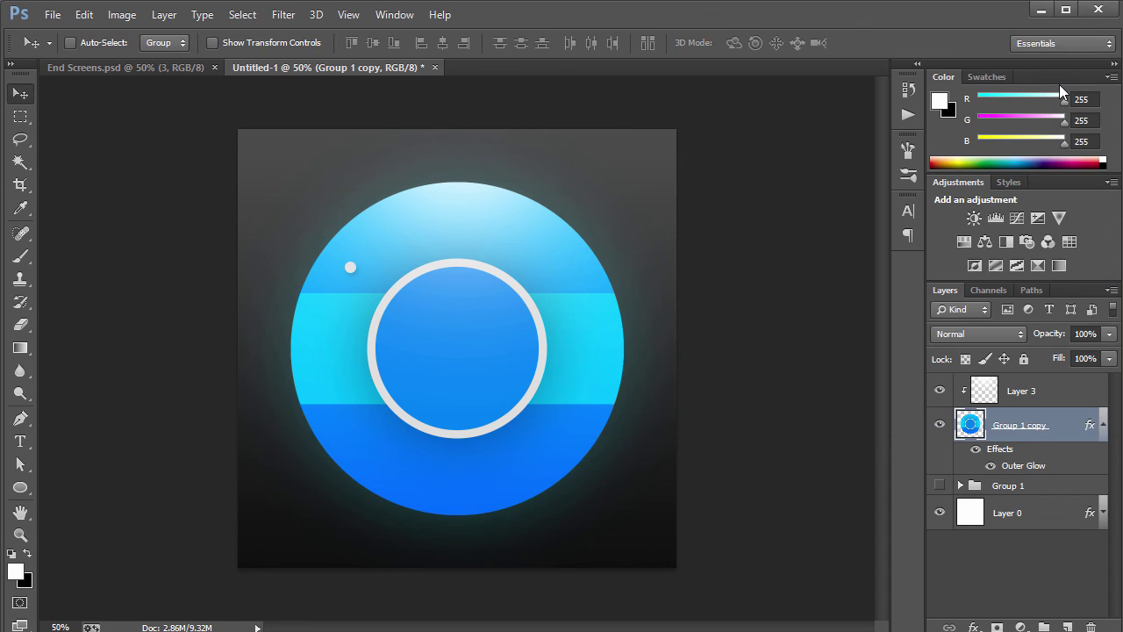
Set Layer 3's blend mode to Color Dodge, then fit the canvas on screen.
{"action": "left_click", "coordinate": [1022, 390]}
{"action": "left_click", "coordinate": [983, 334]}
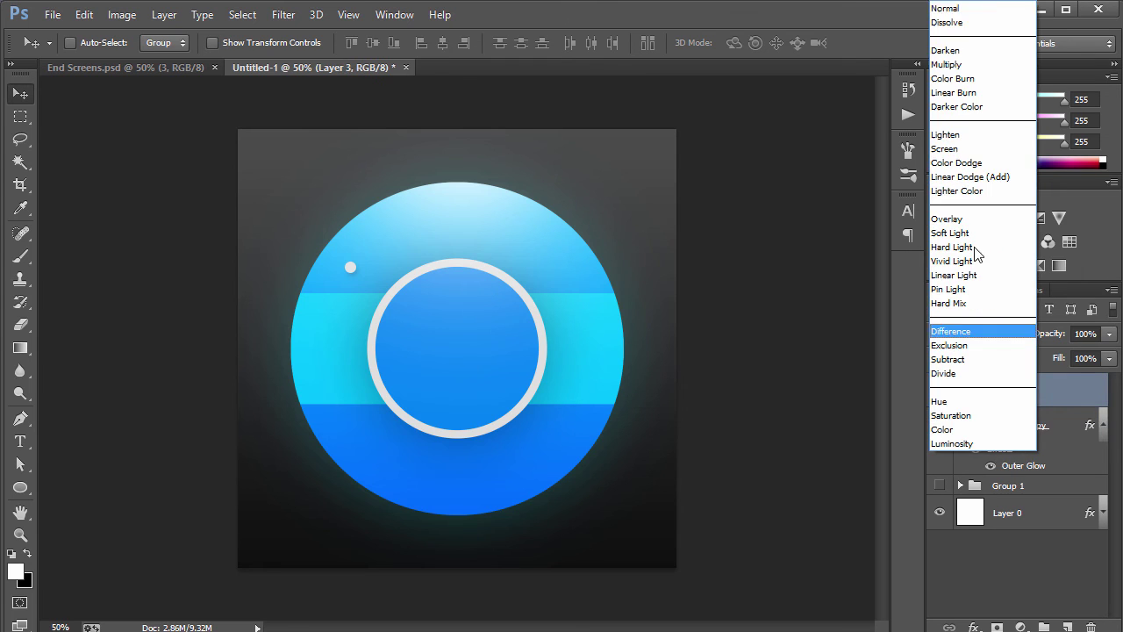
{"action": "left_click", "coordinate": [988, 10]}
{"action": "key", "text": "Down"}
{"action": "key", "text": "Down"}
{"action": "key", "text": "Down"}
{"action": "key", "text": "Down"}
{"action": "key", "text": "Down"}
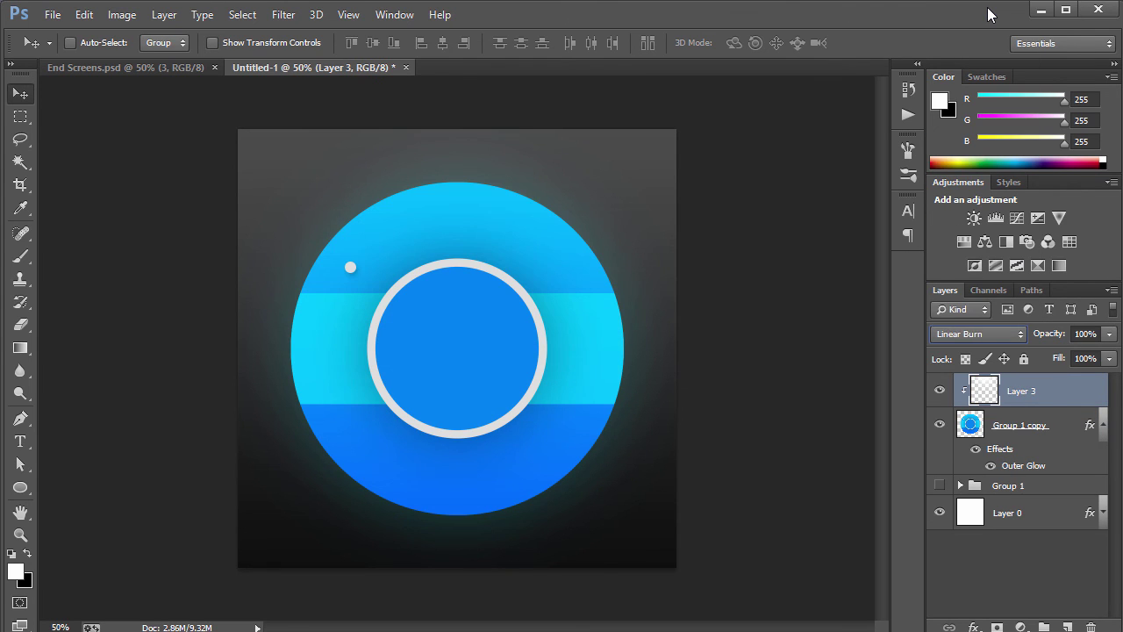
{"action": "key", "text": "Down"}
{"action": "key", "text": "Down"}
{"action": "key", "text": "Down"}
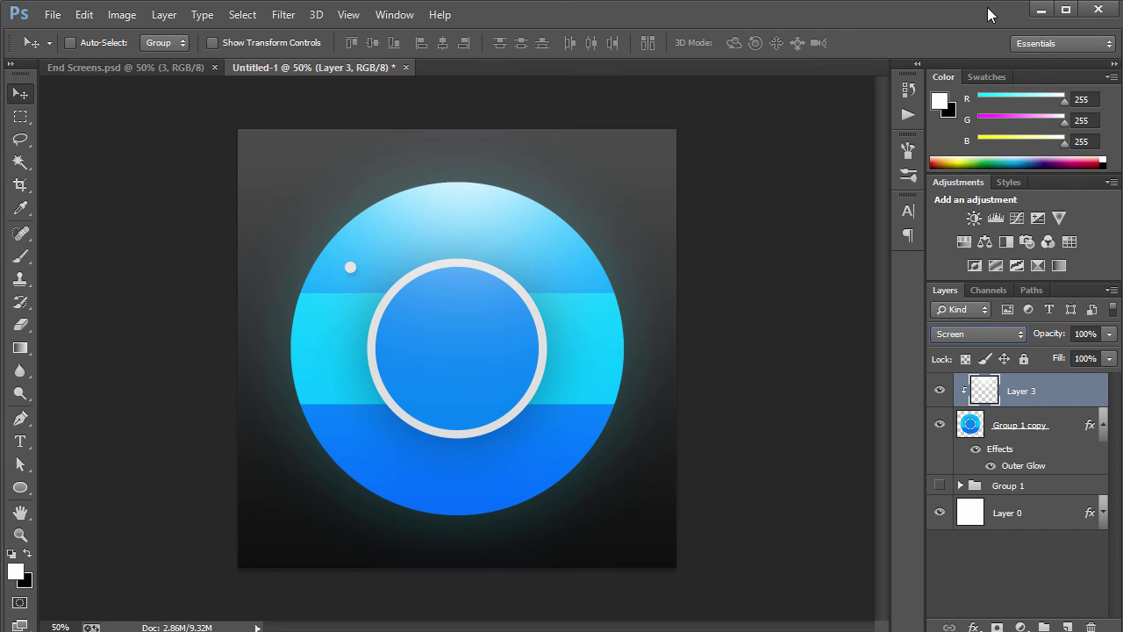
{"action": "key", "text": "Down"}
{"action": "key", "text": "Down"}
{"action": "key", "text": "Up"}
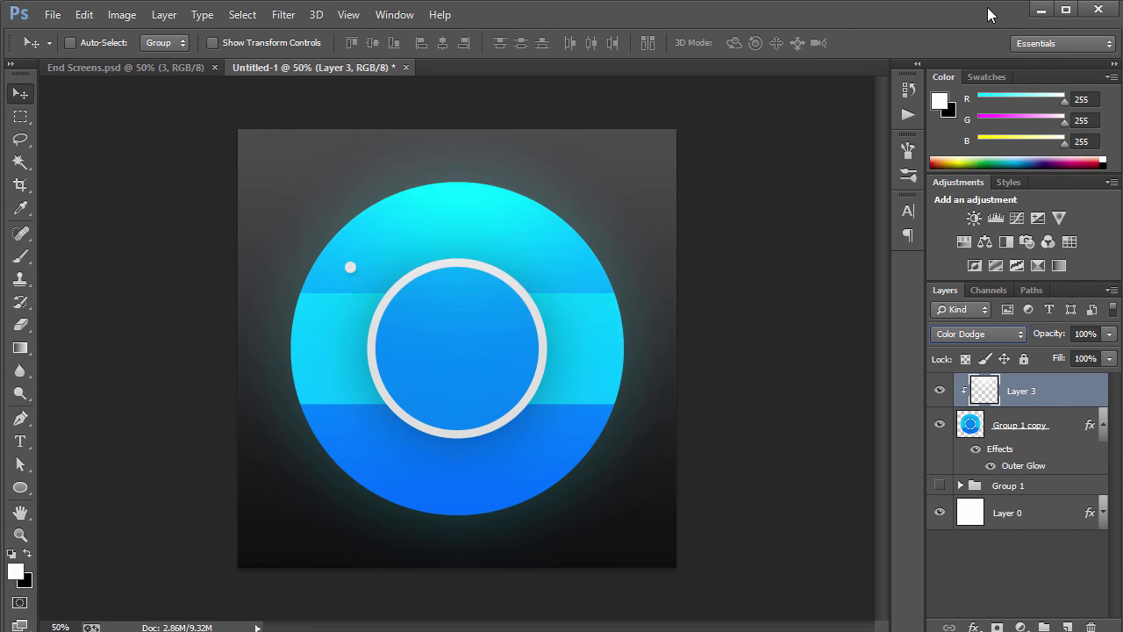
{"action": "key", "text": "Return"}
{"action": "key", "text": "ctrl+0"}
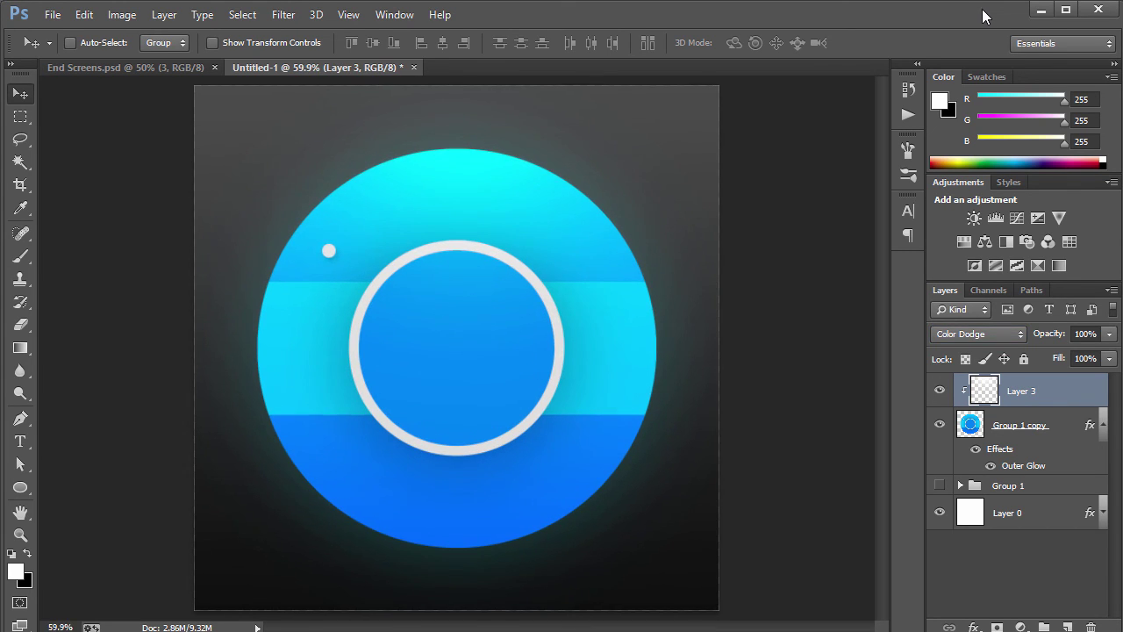